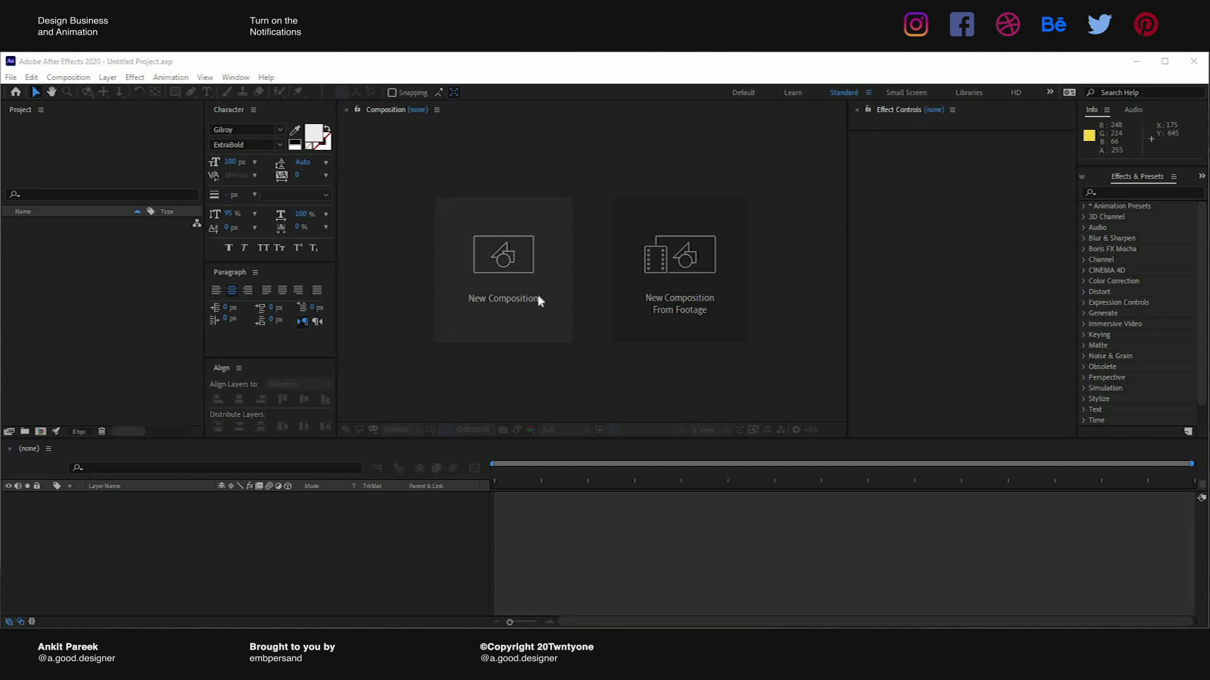
Start a new composition named Render, 1080 px wide, at 24 fps
click(523, 280)
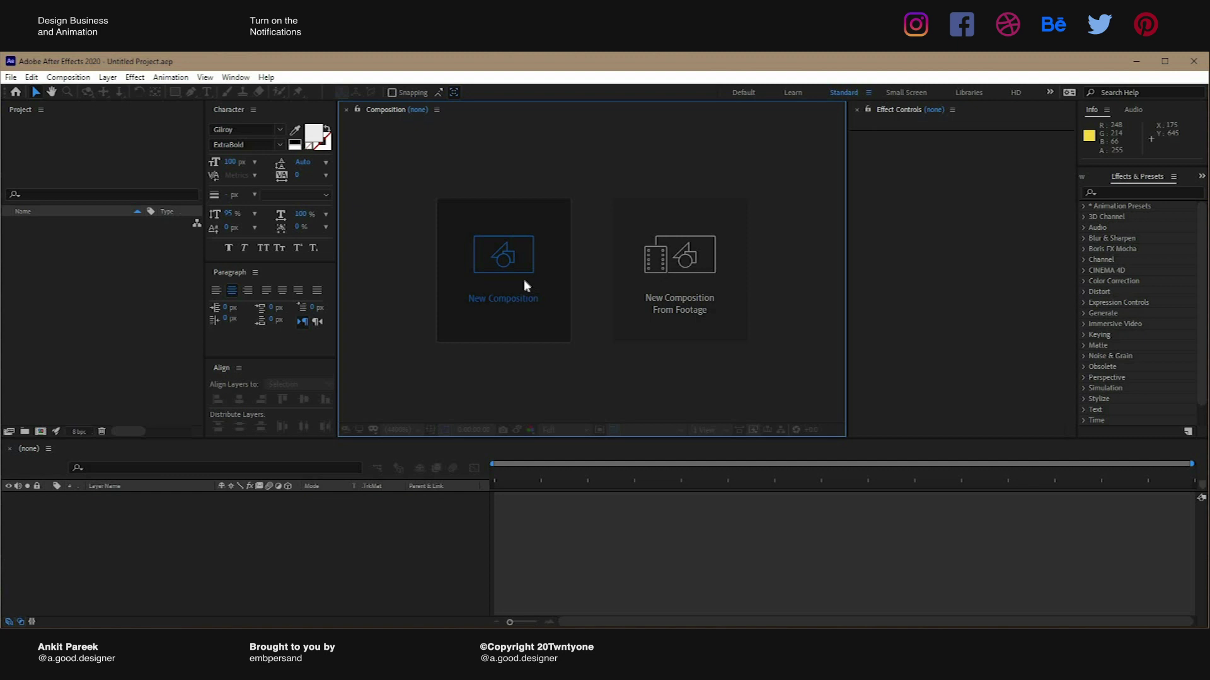
click(508, 252)
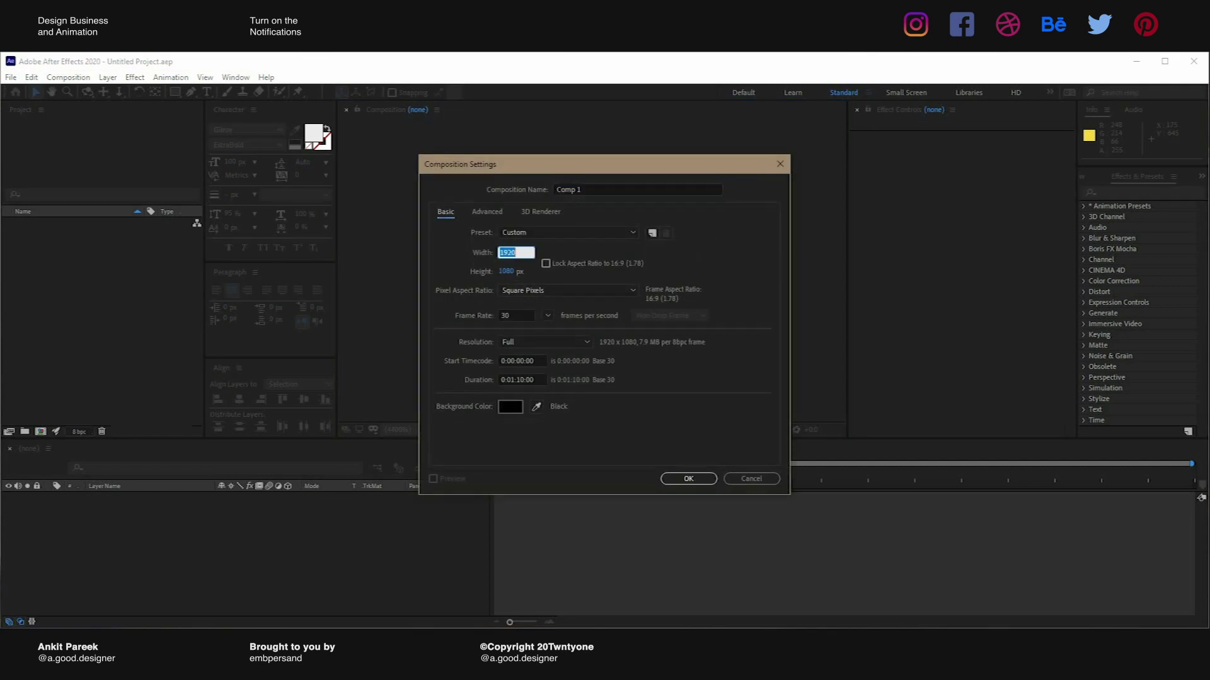
text(1080)
click(617, 189)
key(ctrl+a)
text(R)
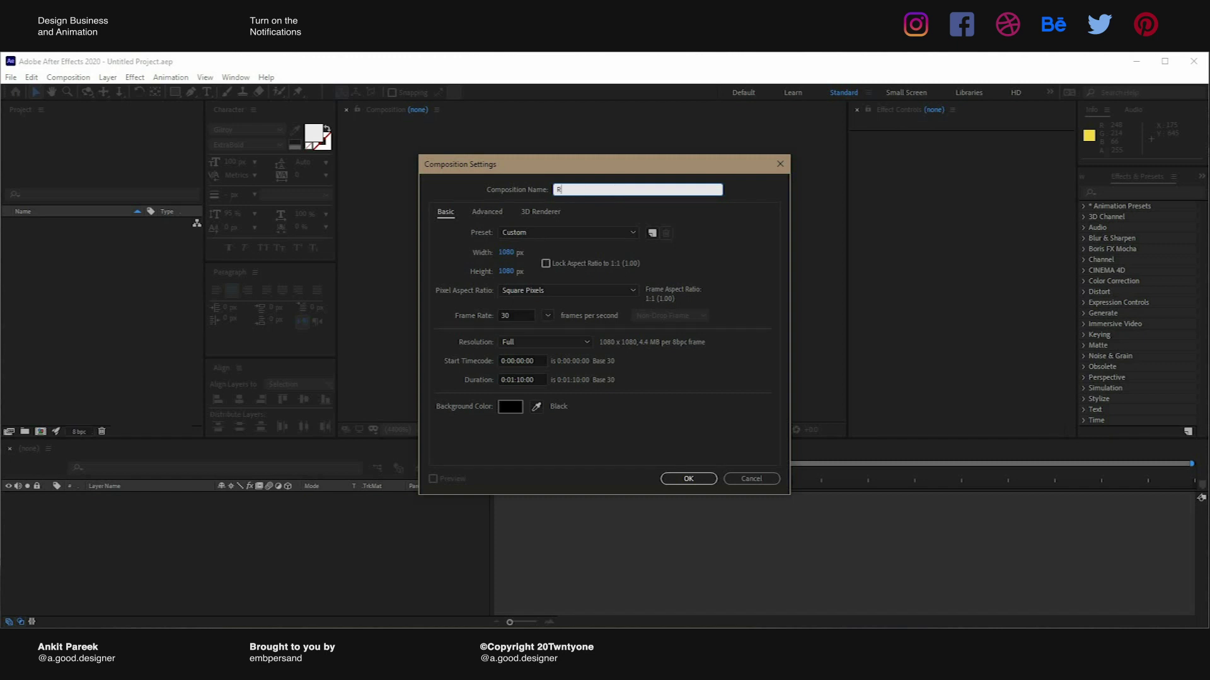
text(ender)
click(507, 315)
text(24)
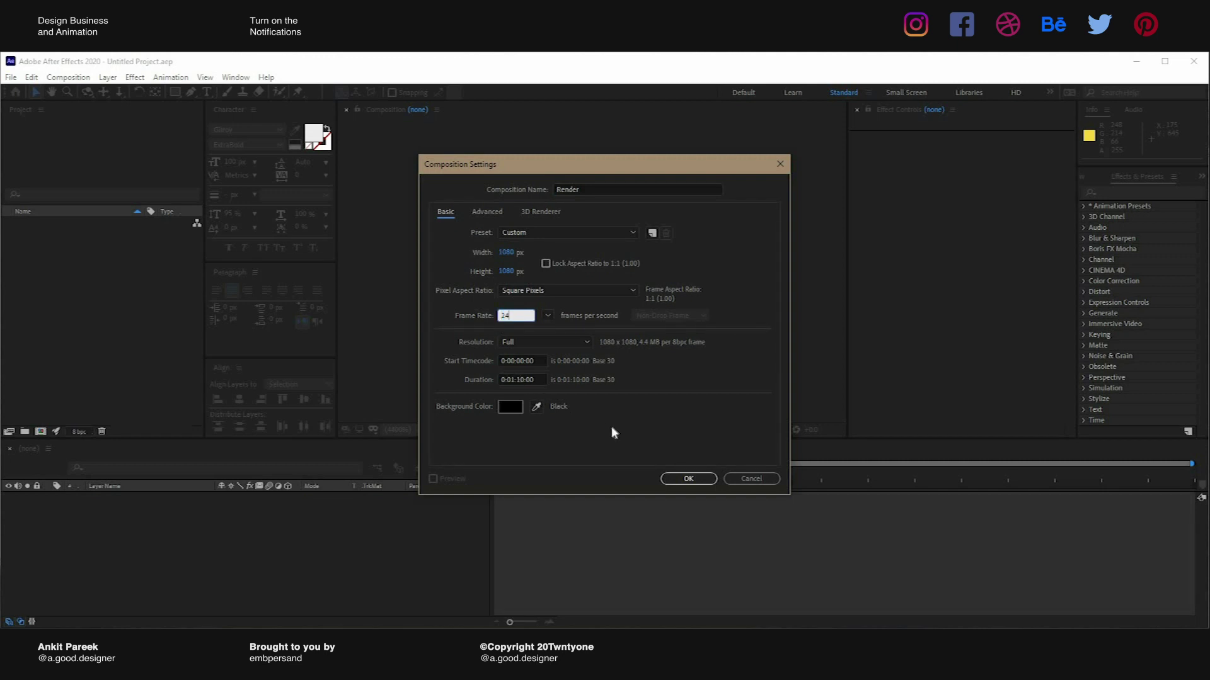
key(Tab)
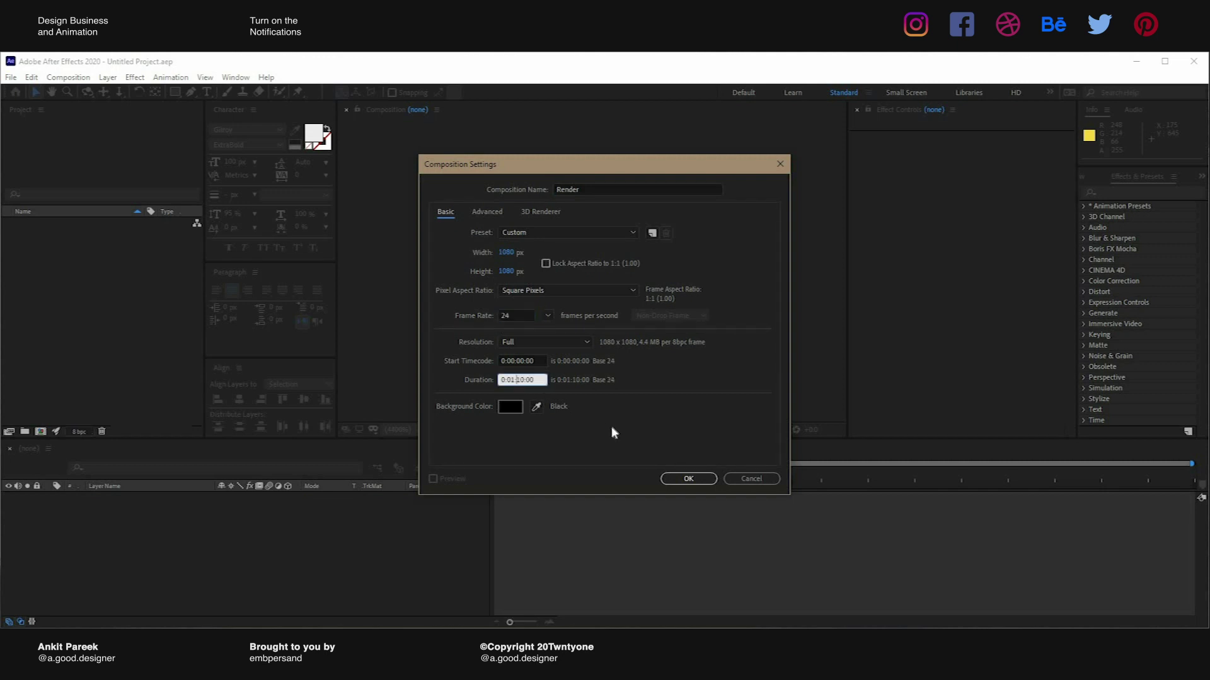
Finish the composition at 0:01:00 duration, then add a dark grey 2D2D2D solid named Background
text(0:01:00)
click(688, 479)
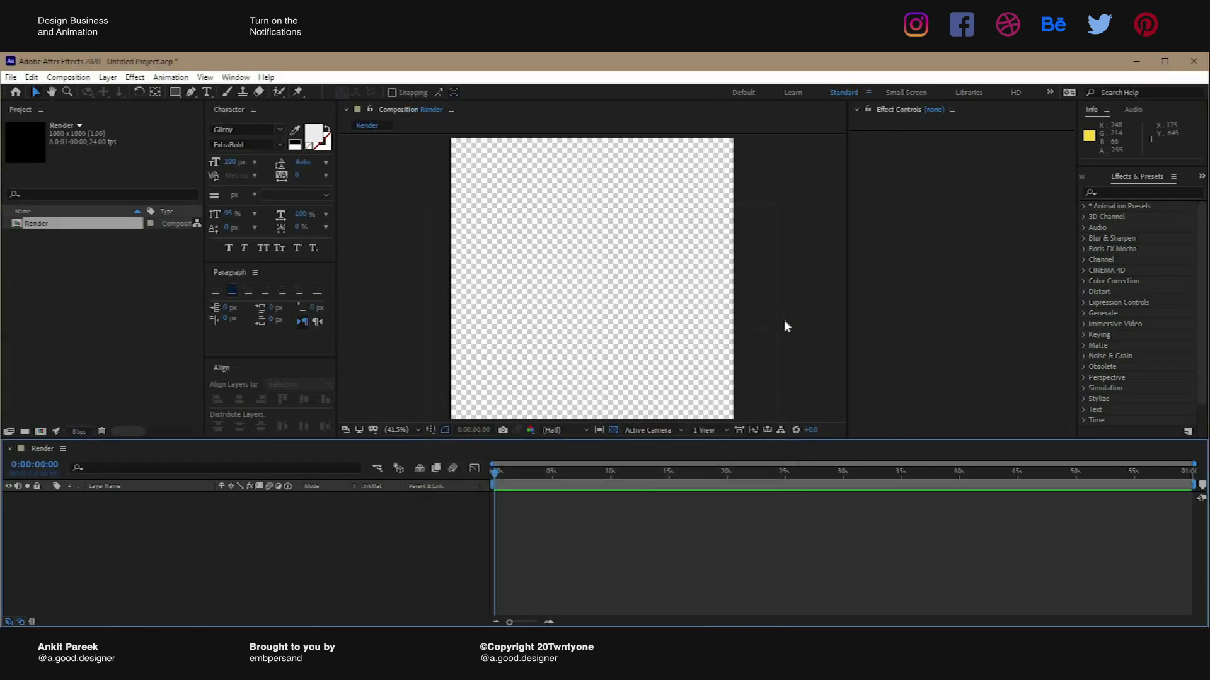
right_click(300, 535)
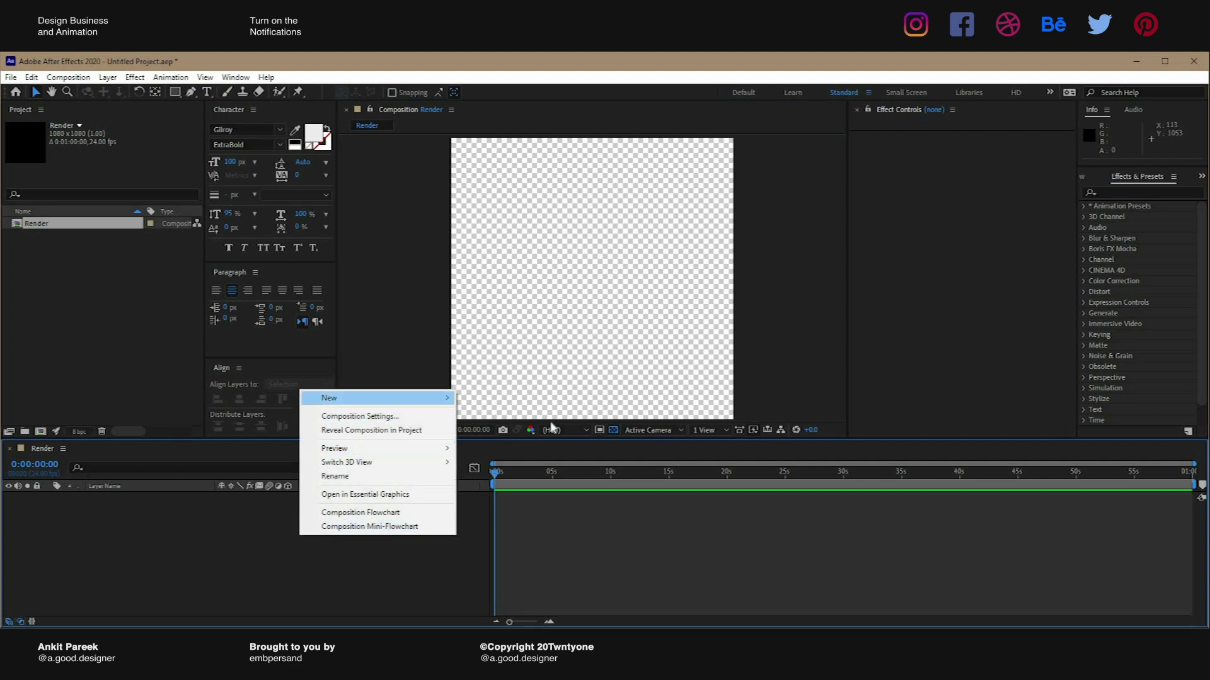
mouse_move(399, 398)
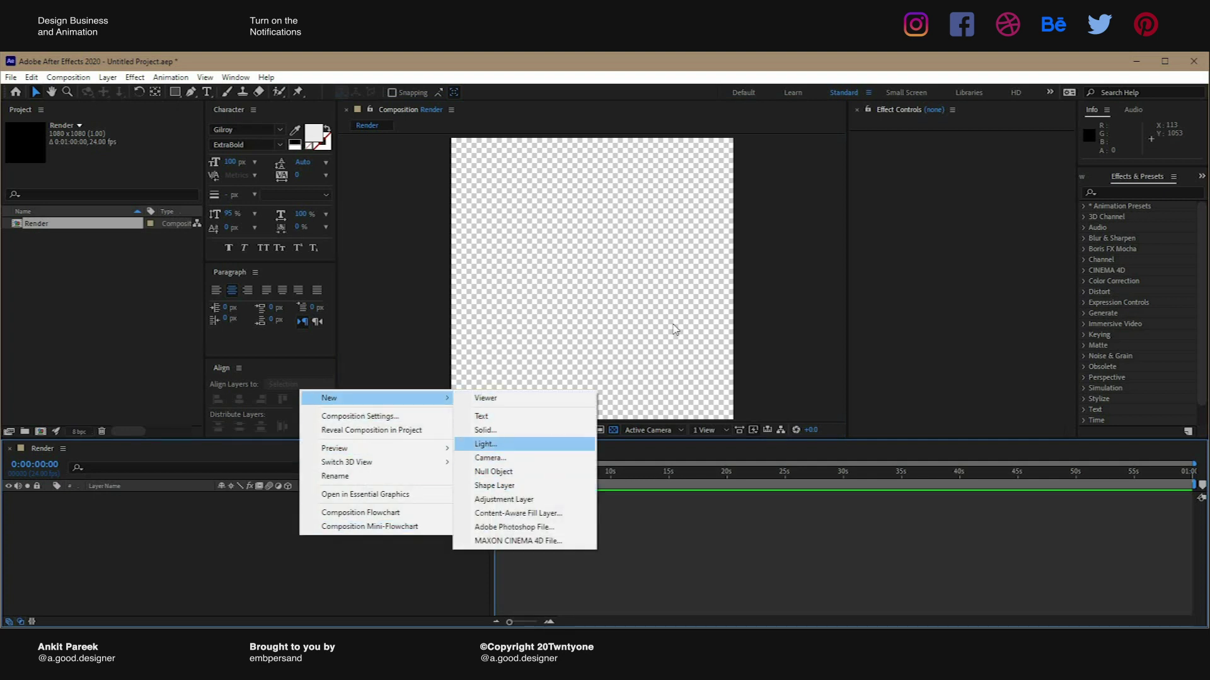
key(Return)
text(Background)
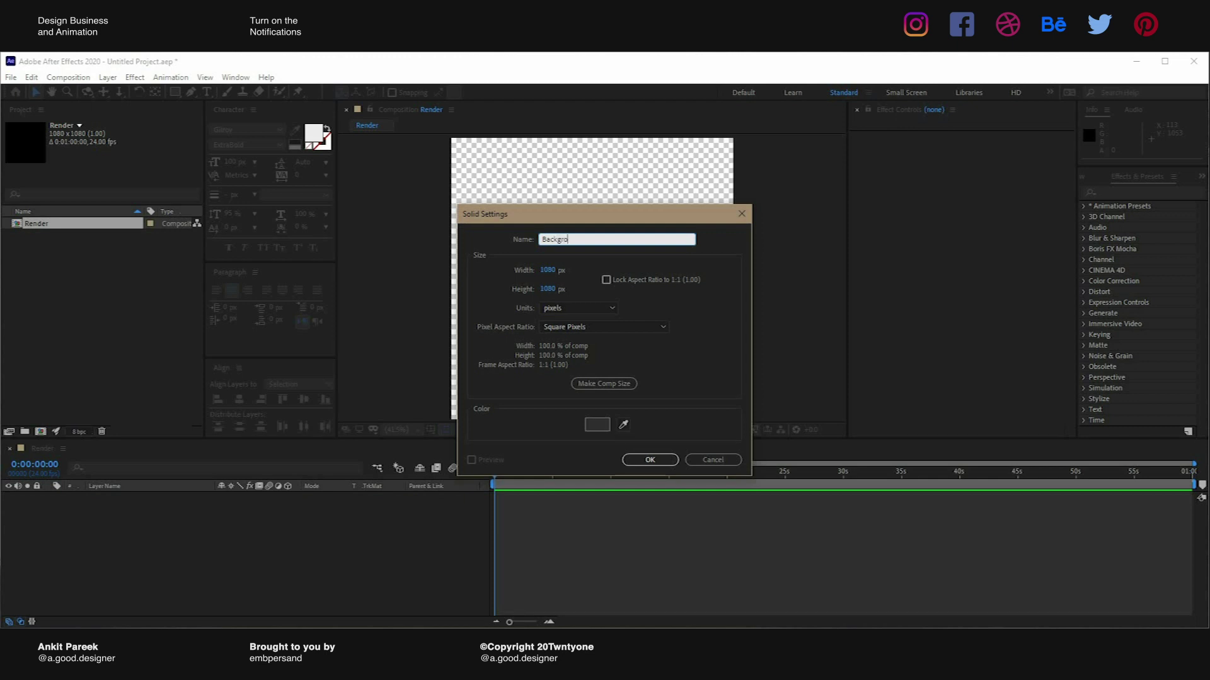
click(598, 428)
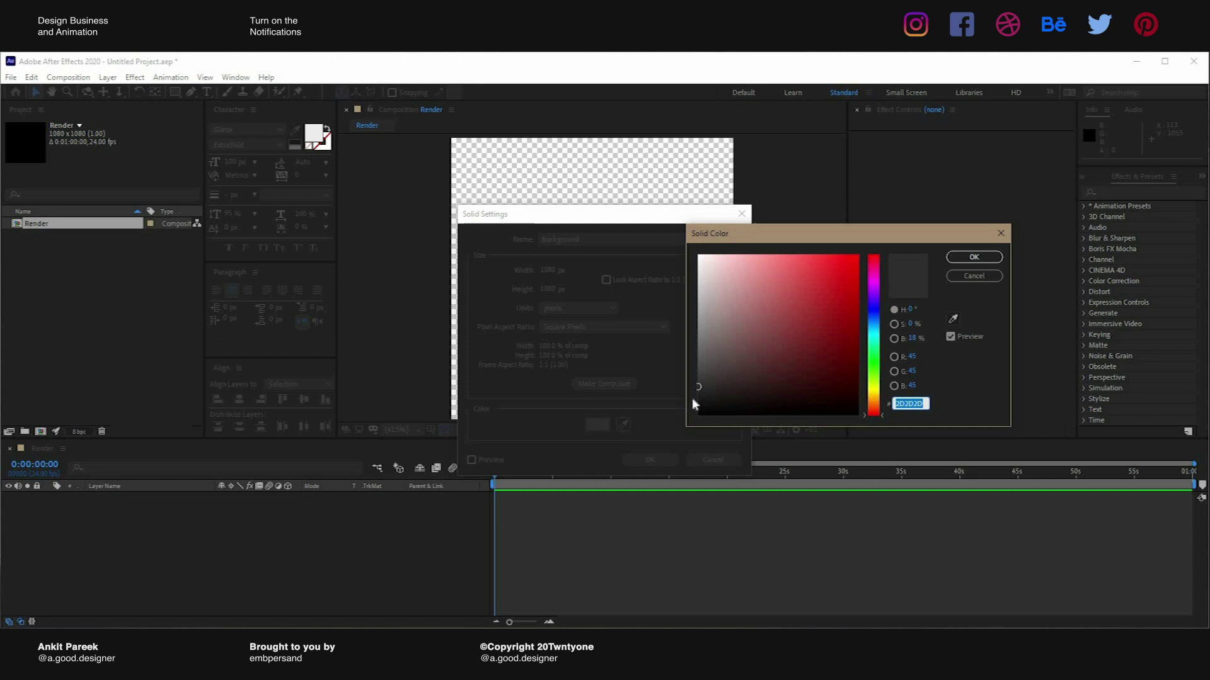
key(Return)
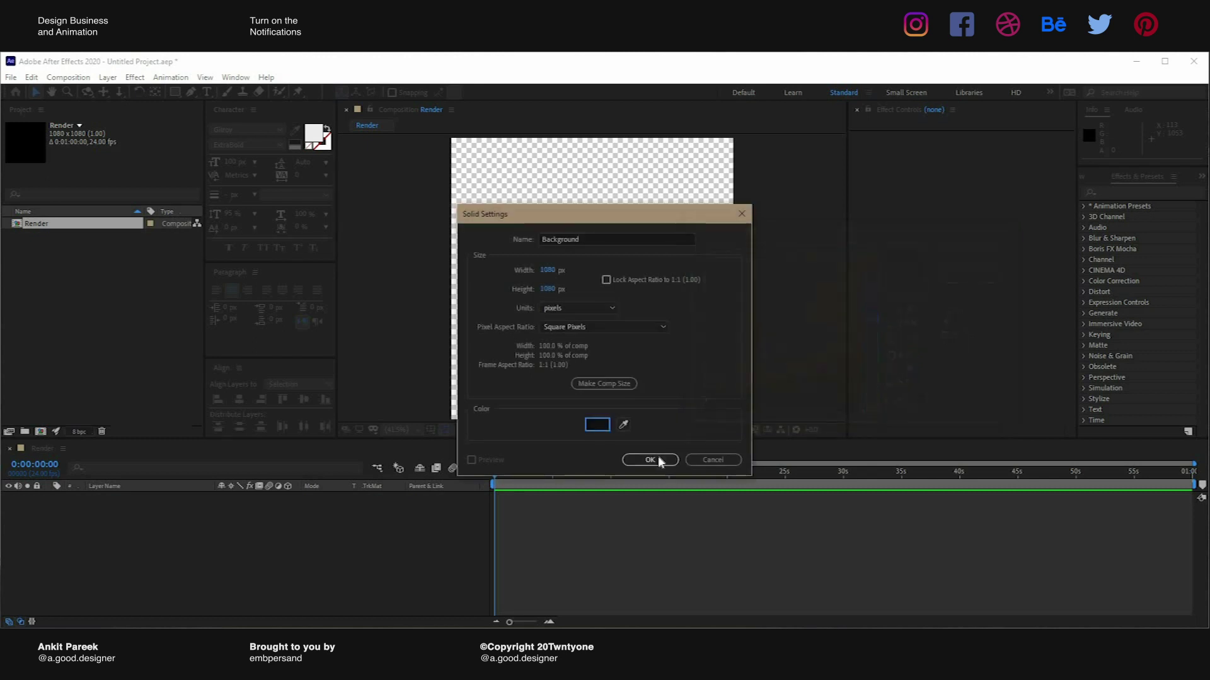
click(649, 460)
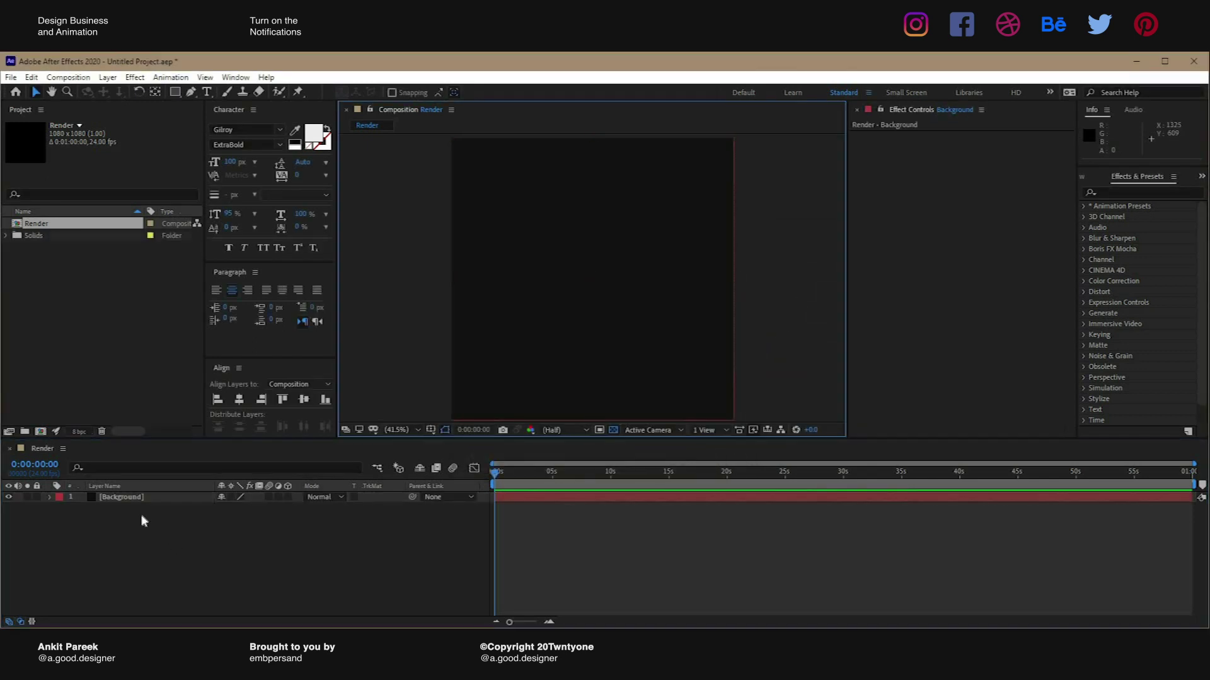
Lock the Background layer and deselect it
click(144, 499)
click(40, 501)
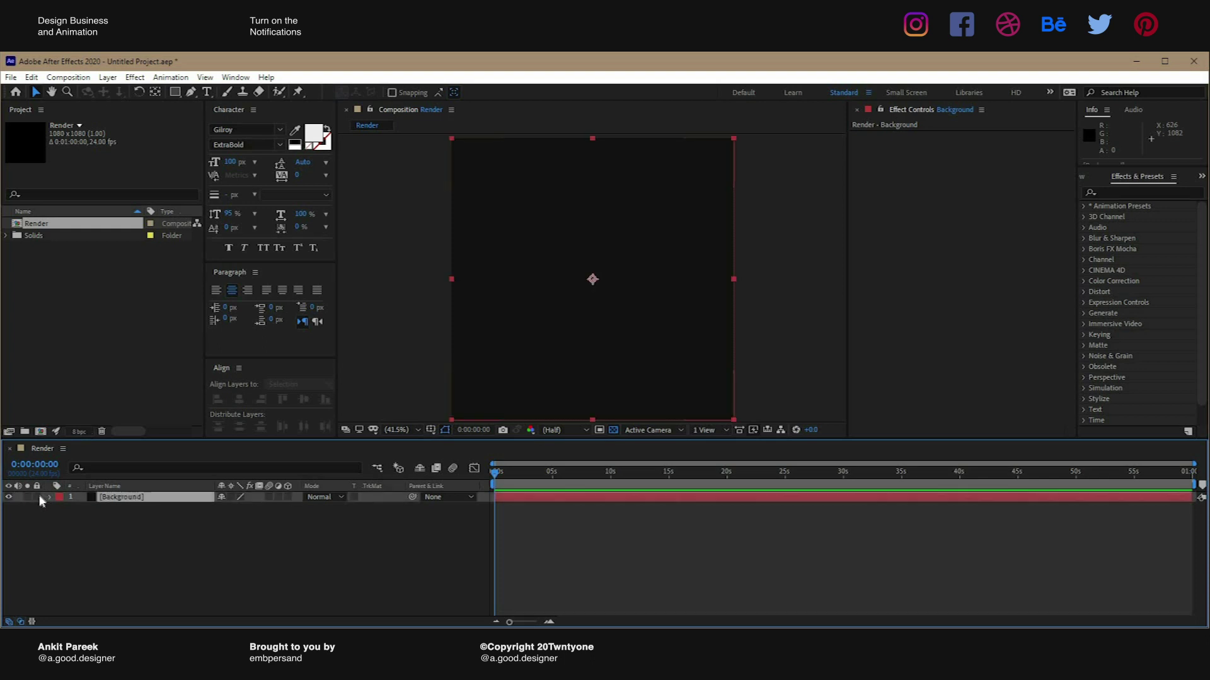
click(38, 498)
click(271, 550)
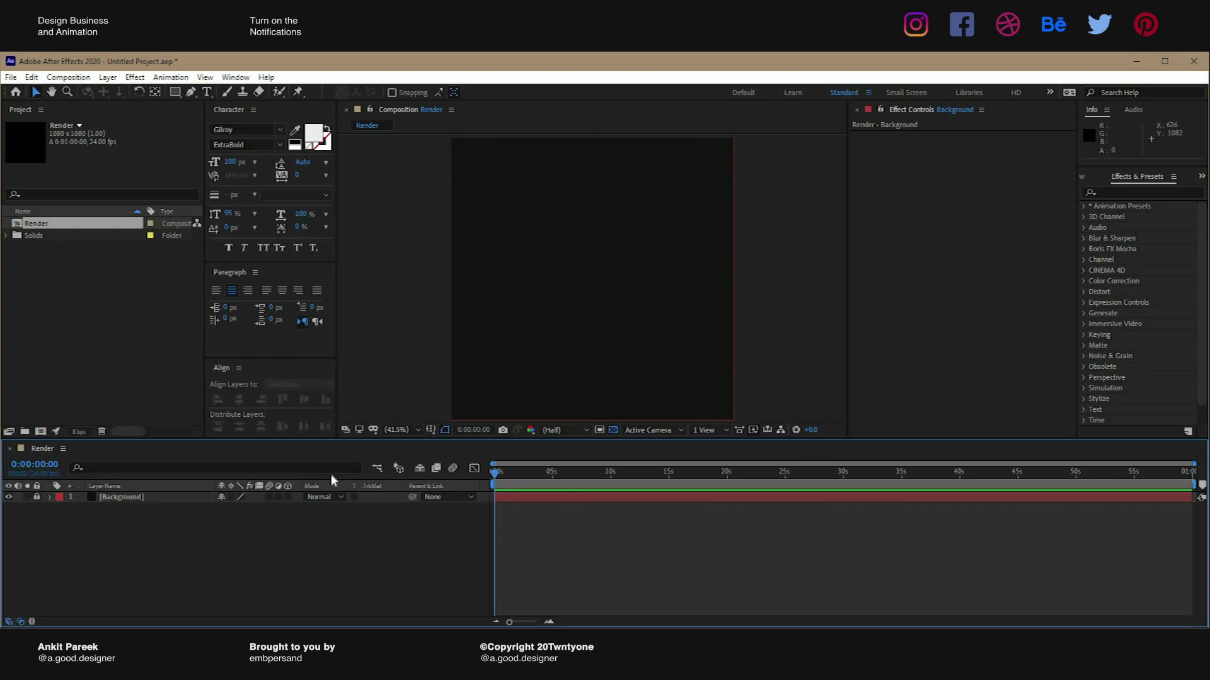
Add a new text layer containing the letter 'a'
right_click(348, 411)
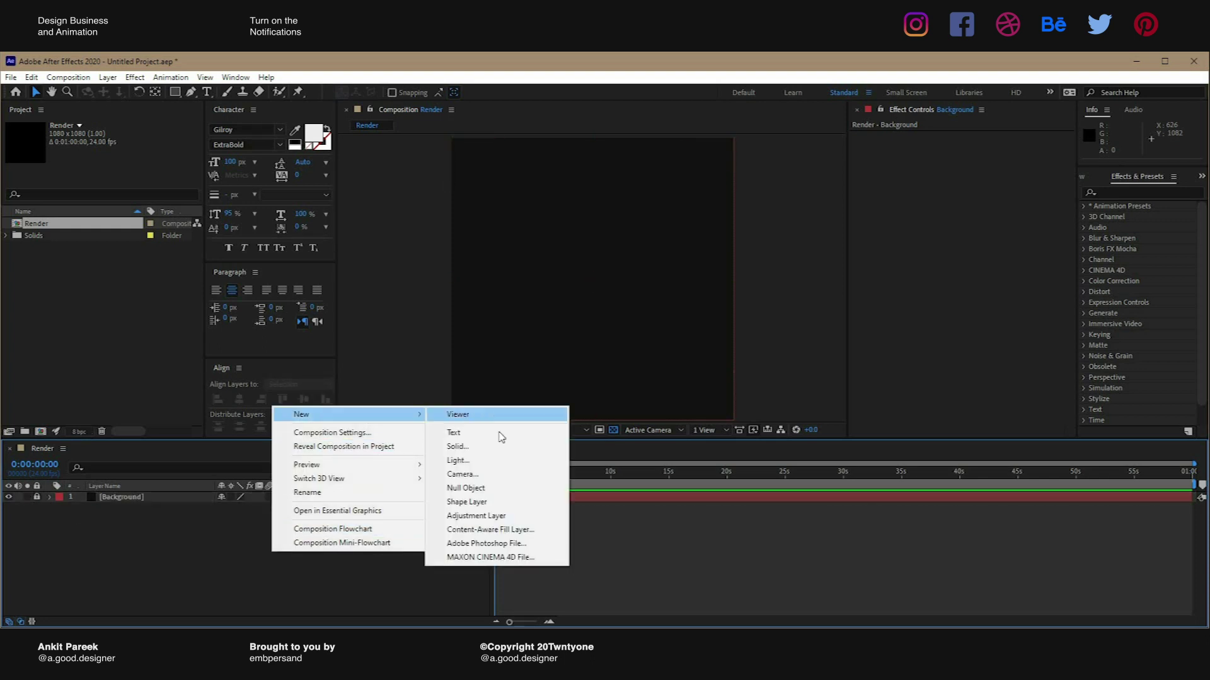
click(502, 432)
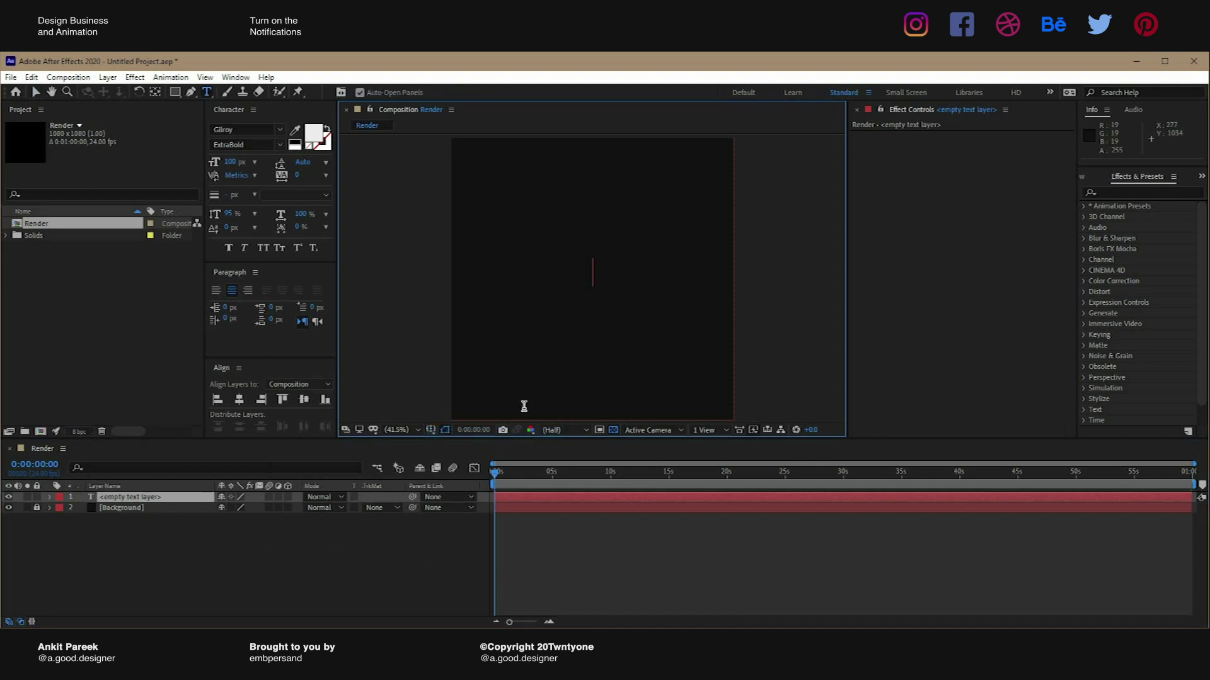
text(a)
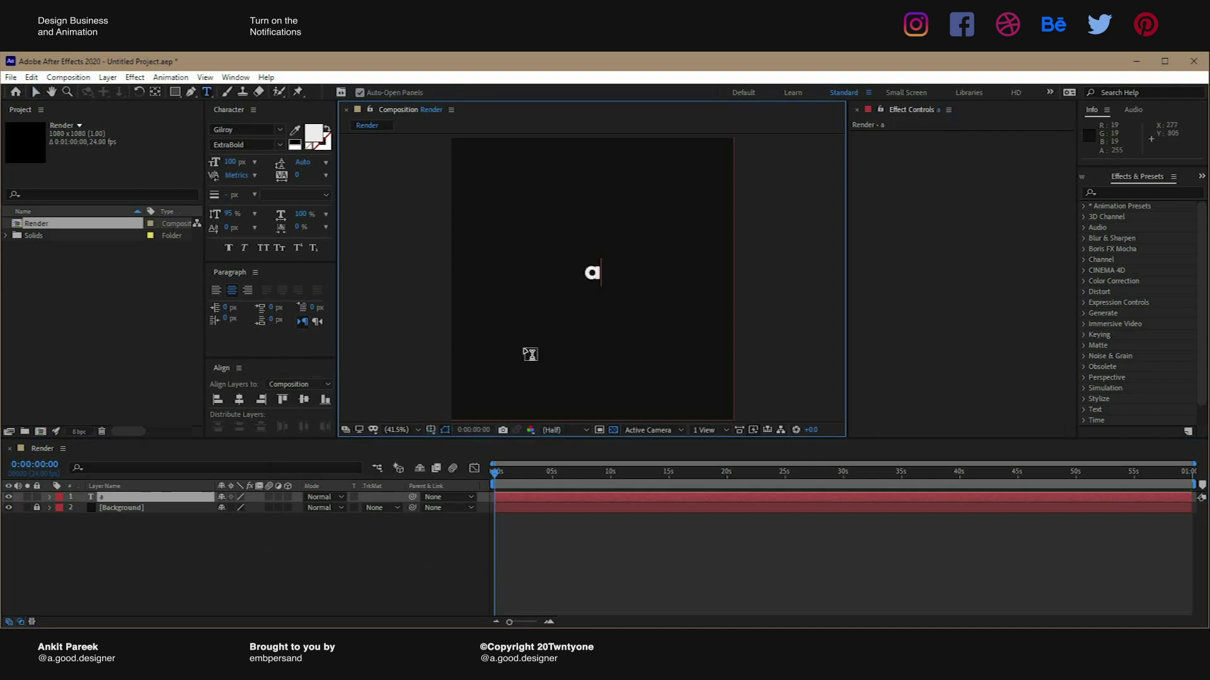
key(KP_Enter)
key(v)
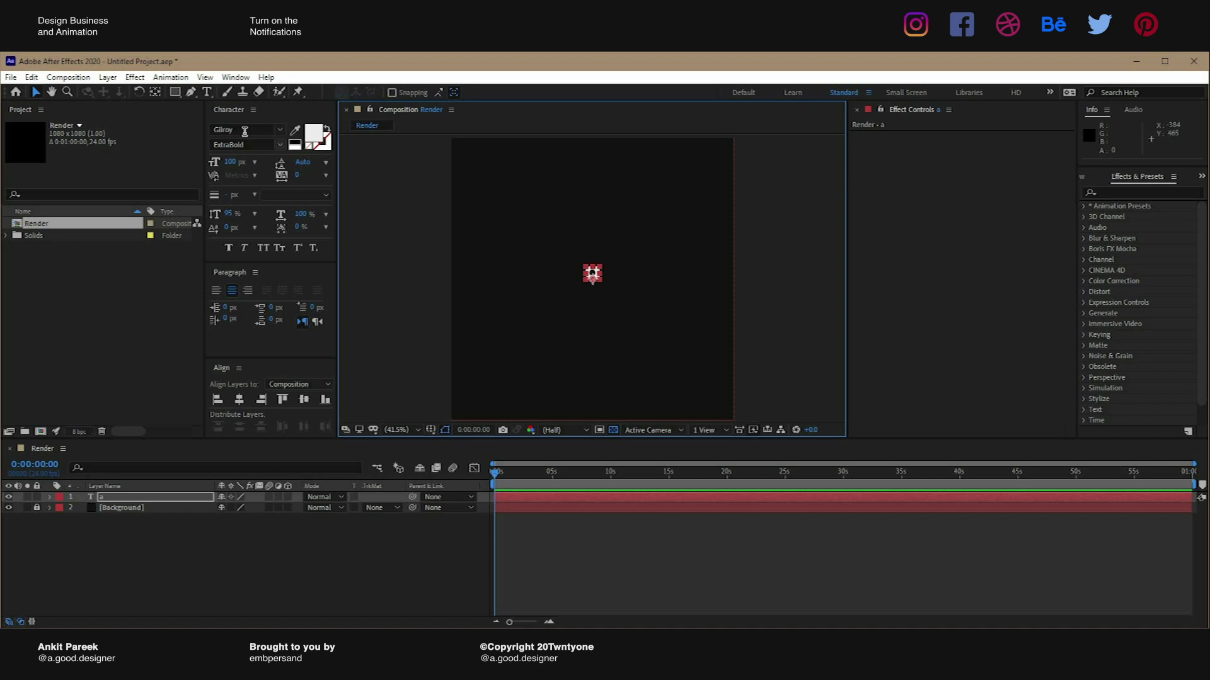
Set the letter's font to Helvetica Bold at 200 px
click(244, 130)
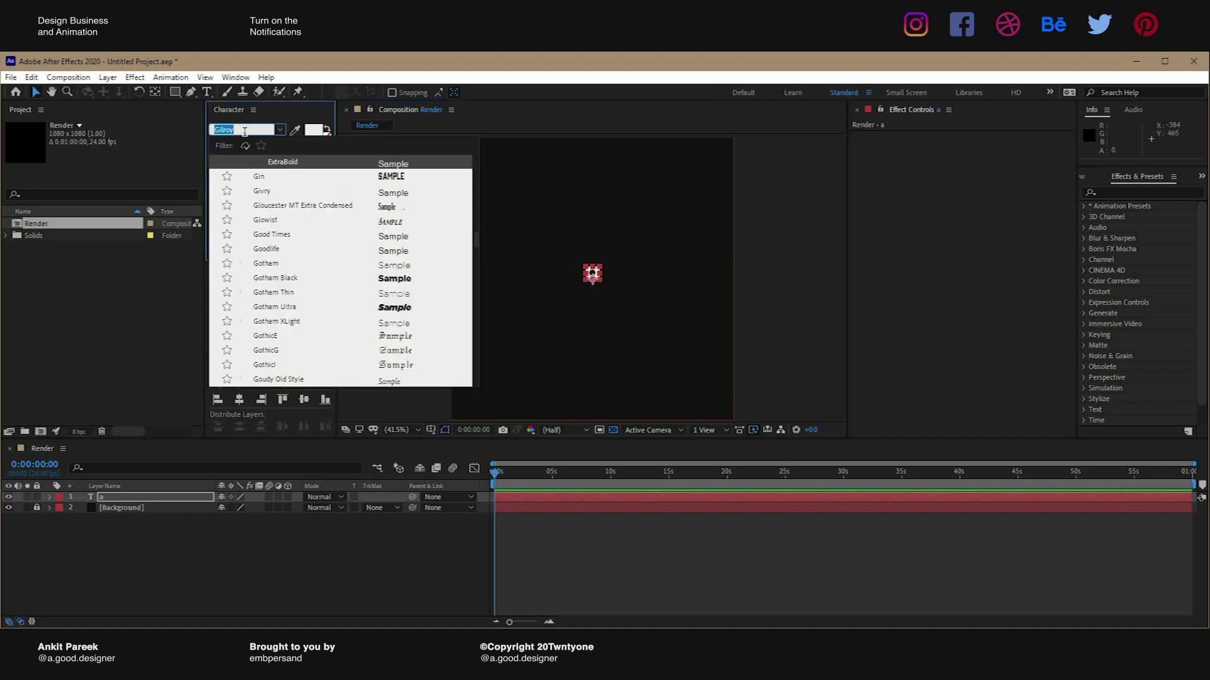
text(helve)
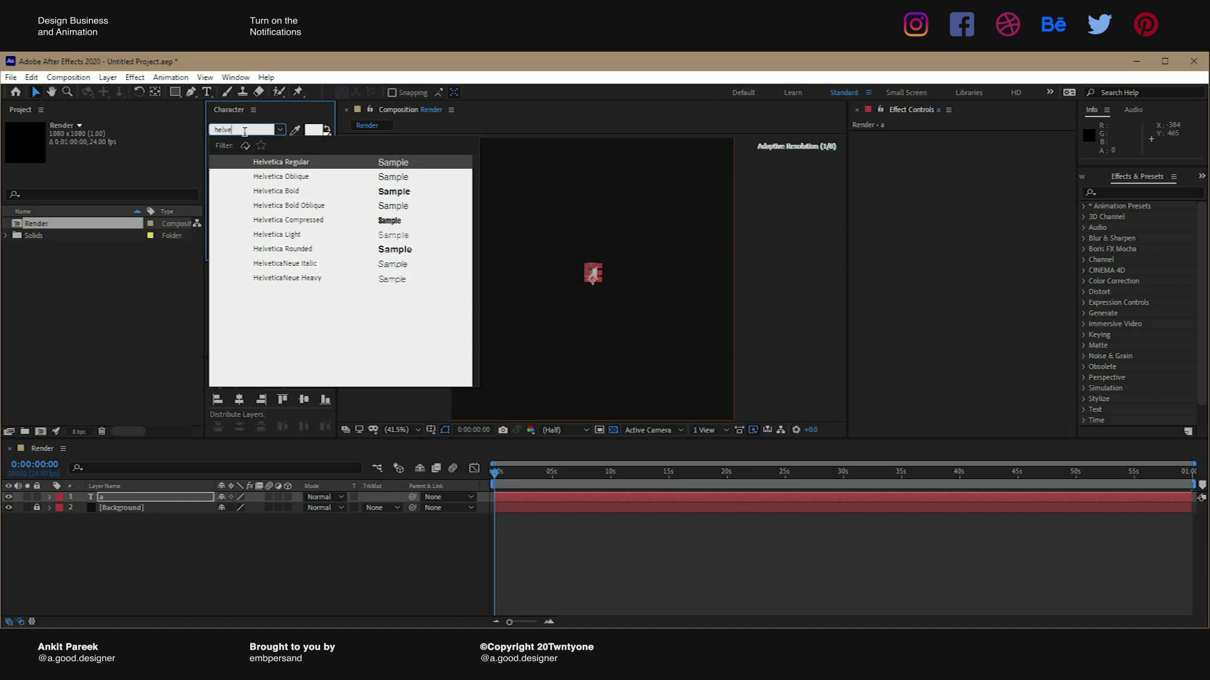
key(Down)
key(Down)
click(389, 191)
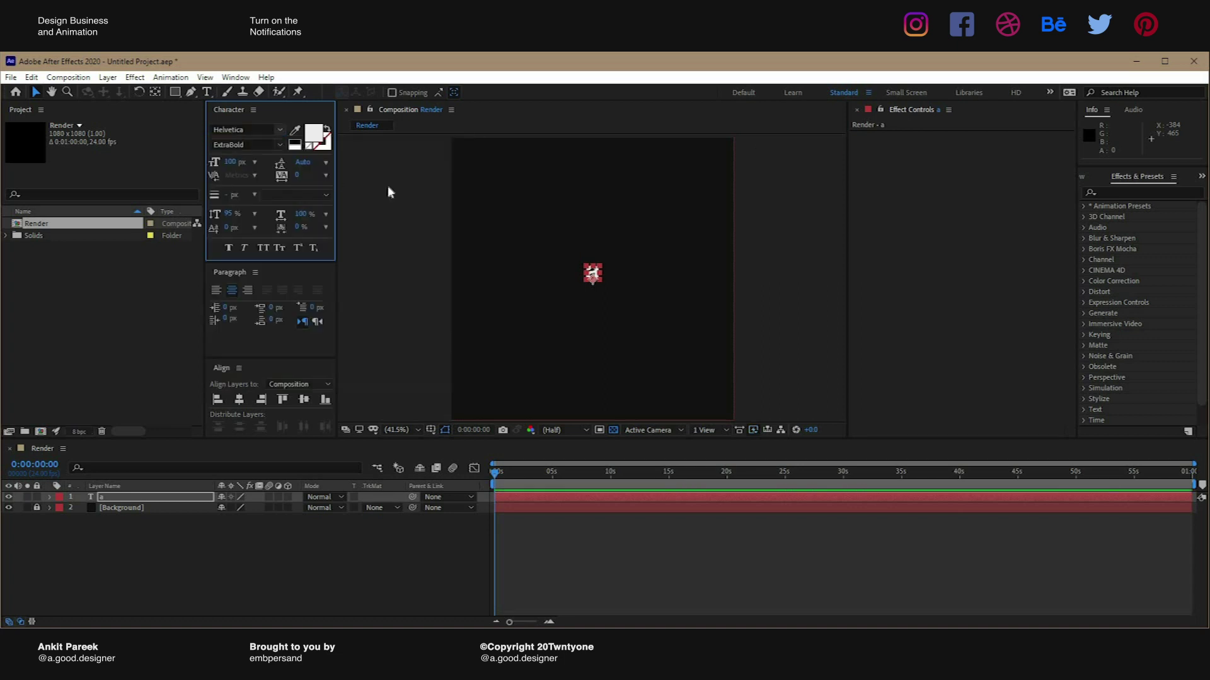
click(231, 162)
text(200)
key(Return)
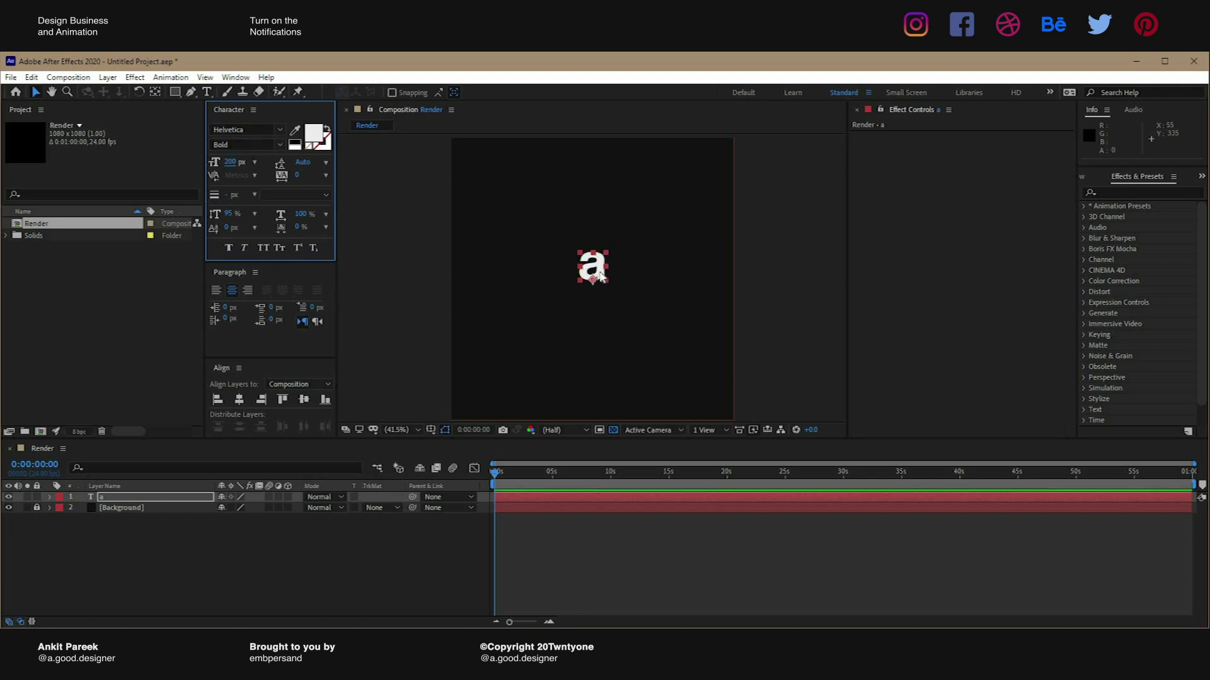
click(742, 263)
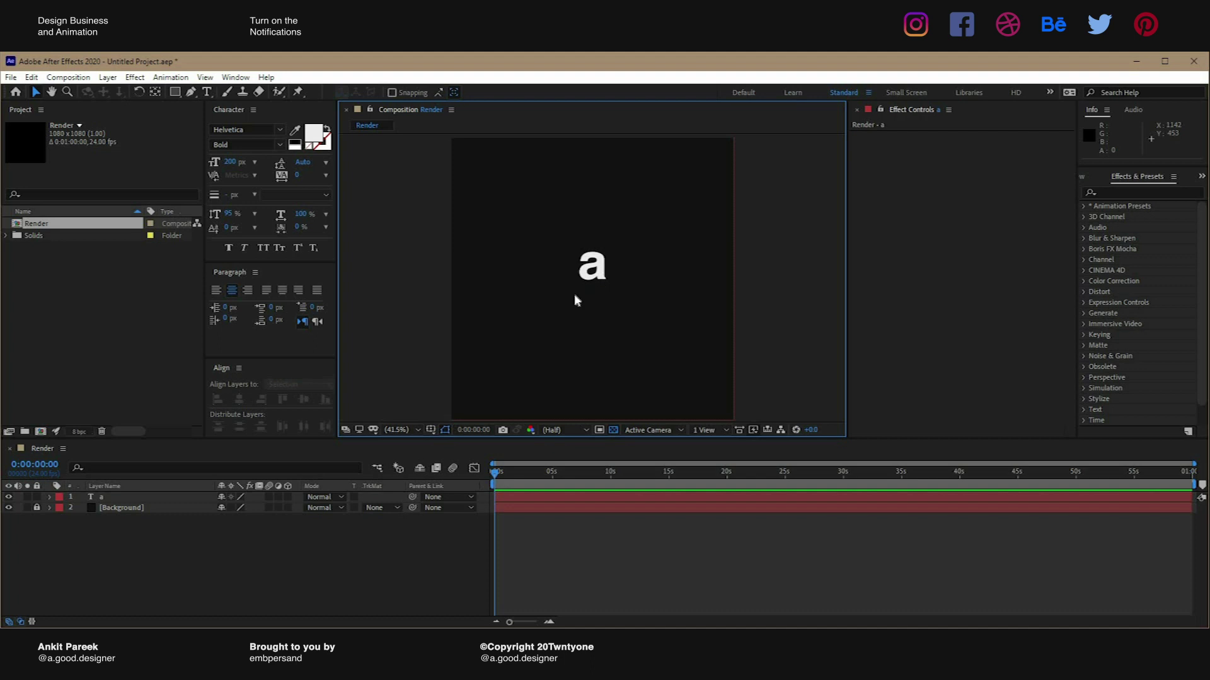
Align the 'a' to the composition's left and bottom edges
click(580, 282)
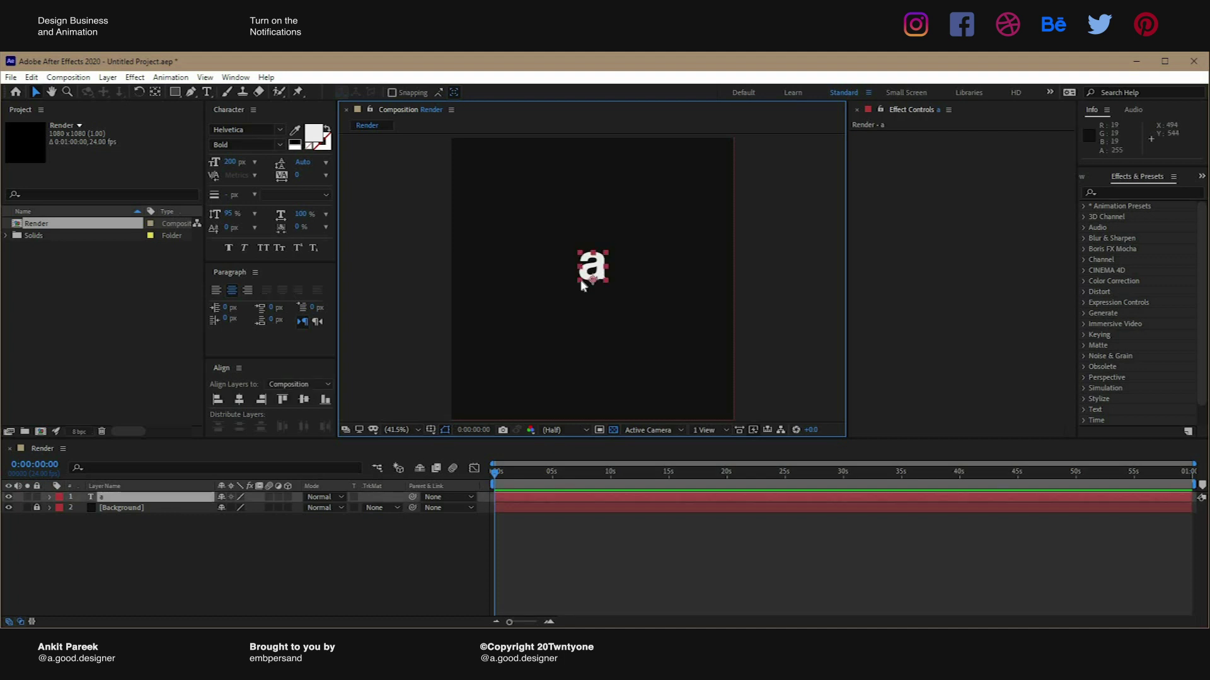
click(218, 399)
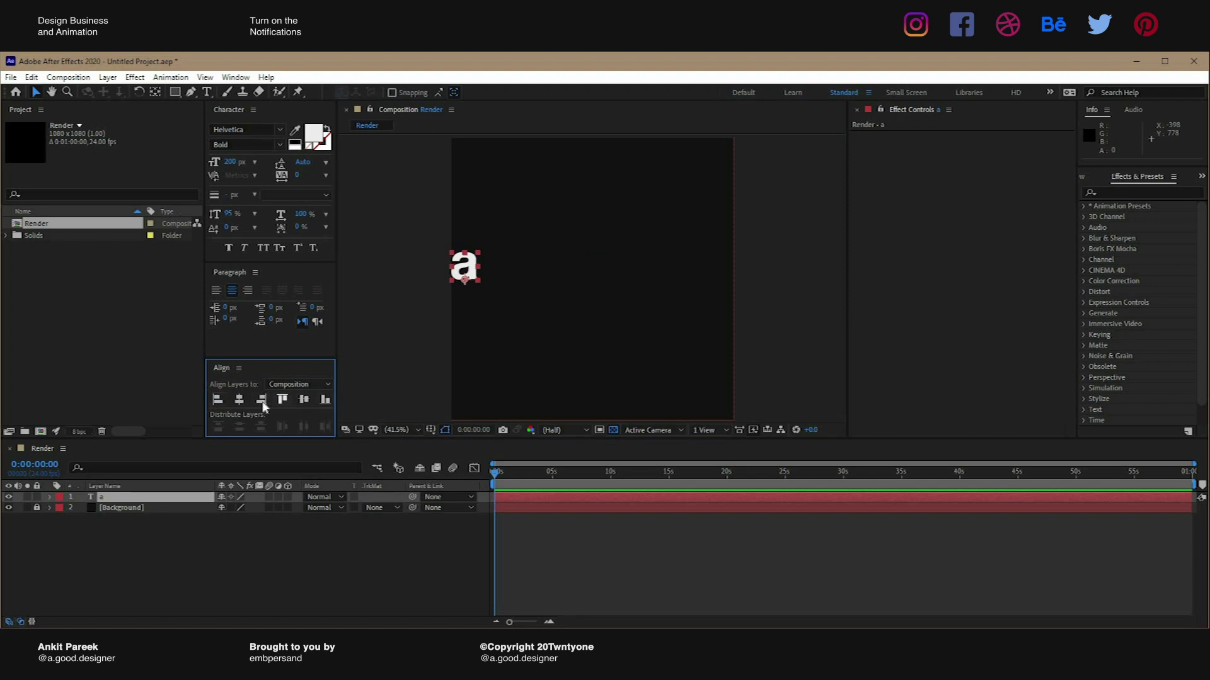
click(325, 399)
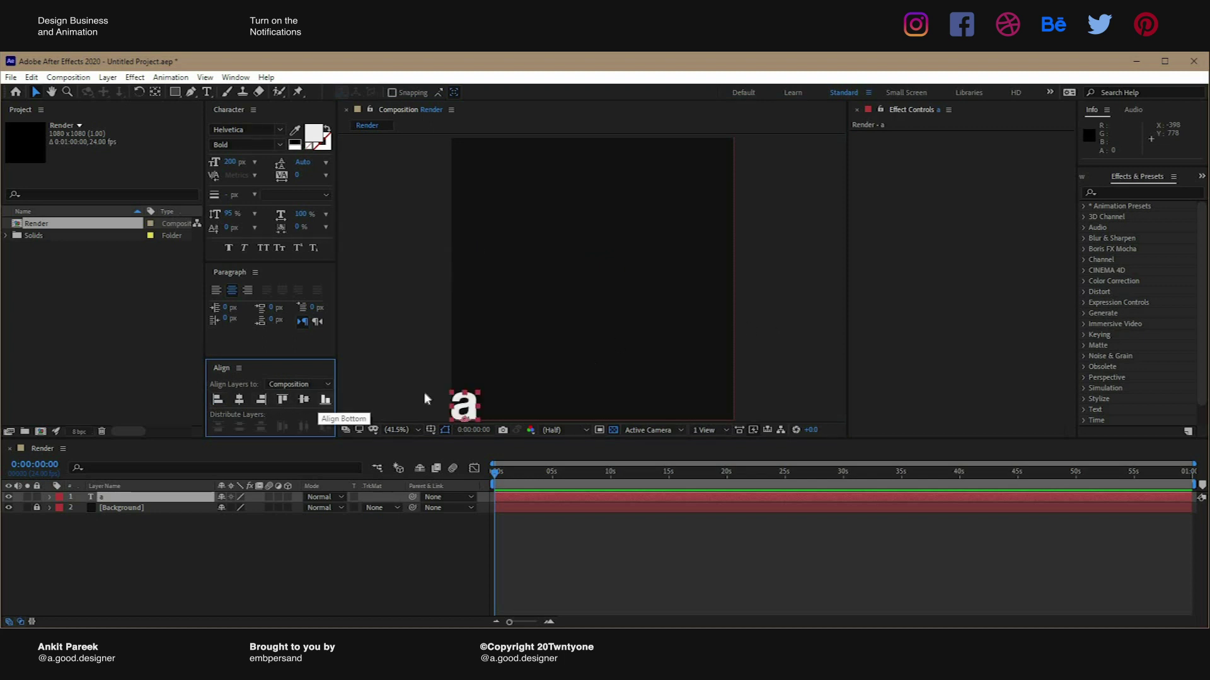
click(527, 304)
Nudge the 'a' up and right, inward from the bottom-left corner
key(ctrl+a)
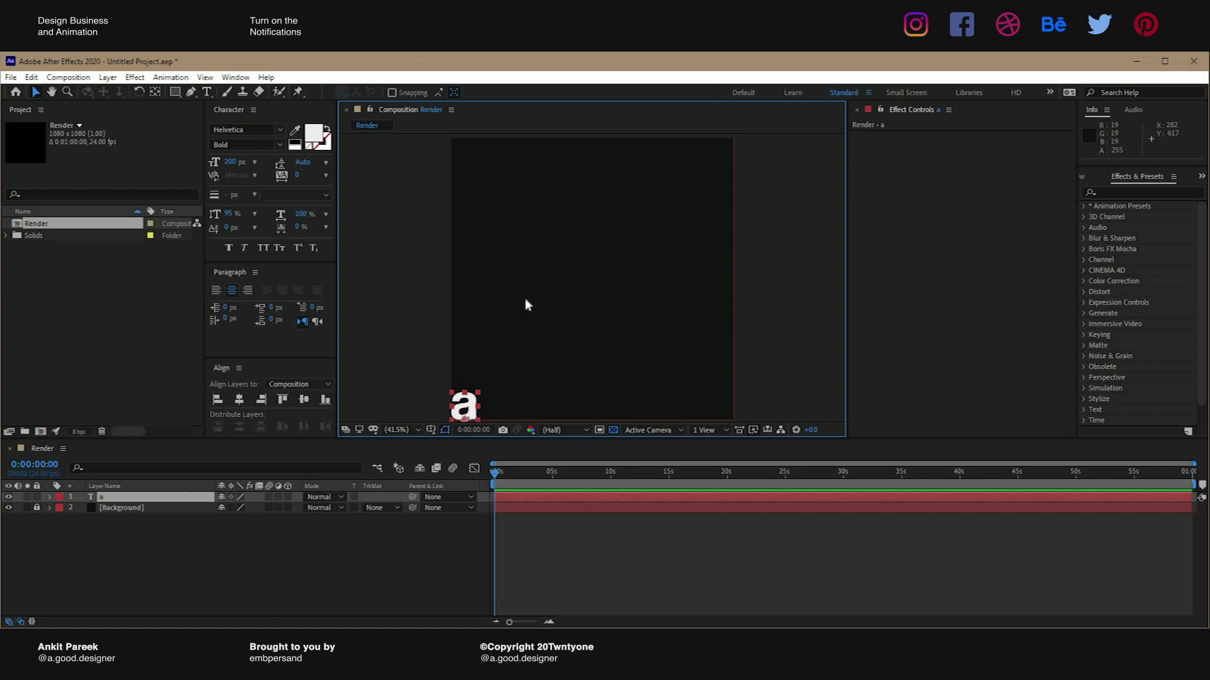
key(Return)
key(shift+Right)
key(shift+Right)
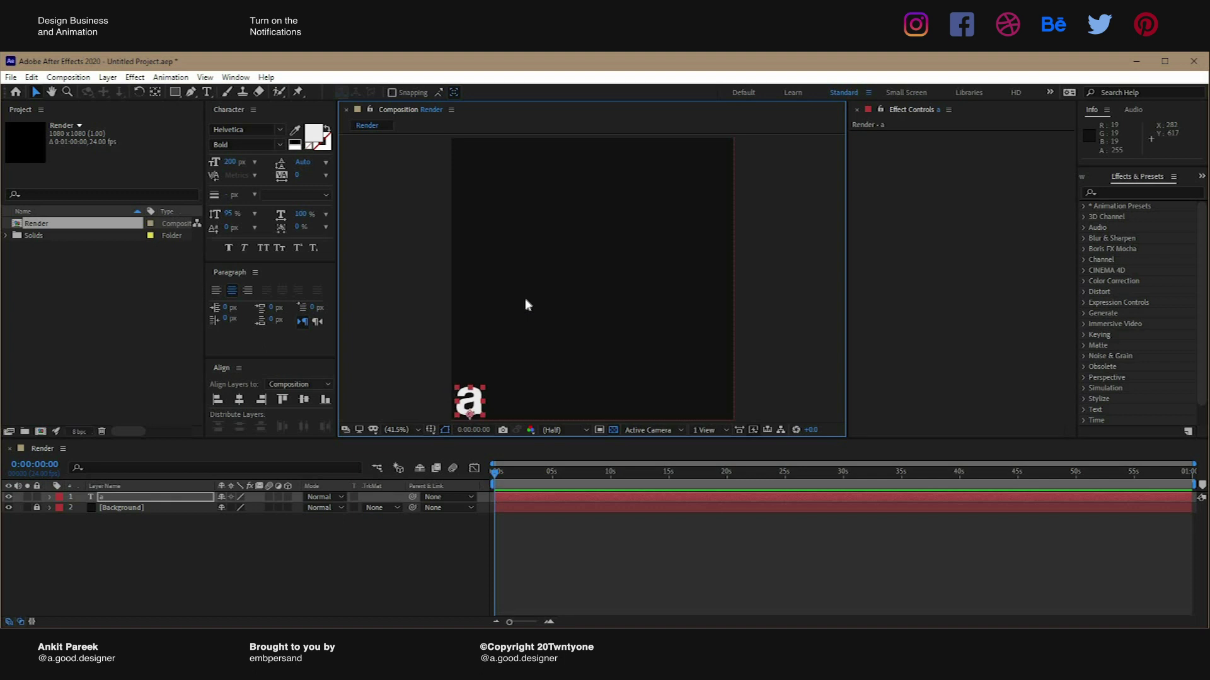
key(shift+Up)
key(shift+Up)
key(shift+Right)
key(shift+Right)
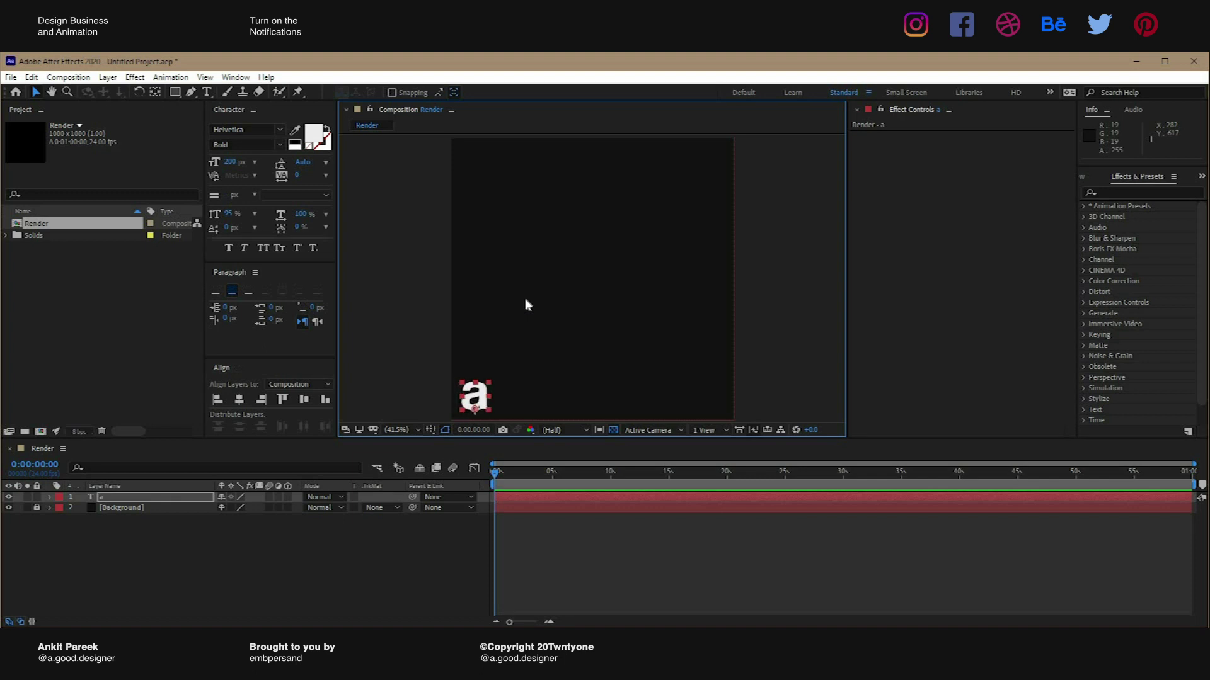
key(shift+Up)
key(shift+Up)
key(shift+Up)
key(shift+Up)
key(shift+Right)
key(shift+Right)
key(shift+Right)
key(shift+Right)
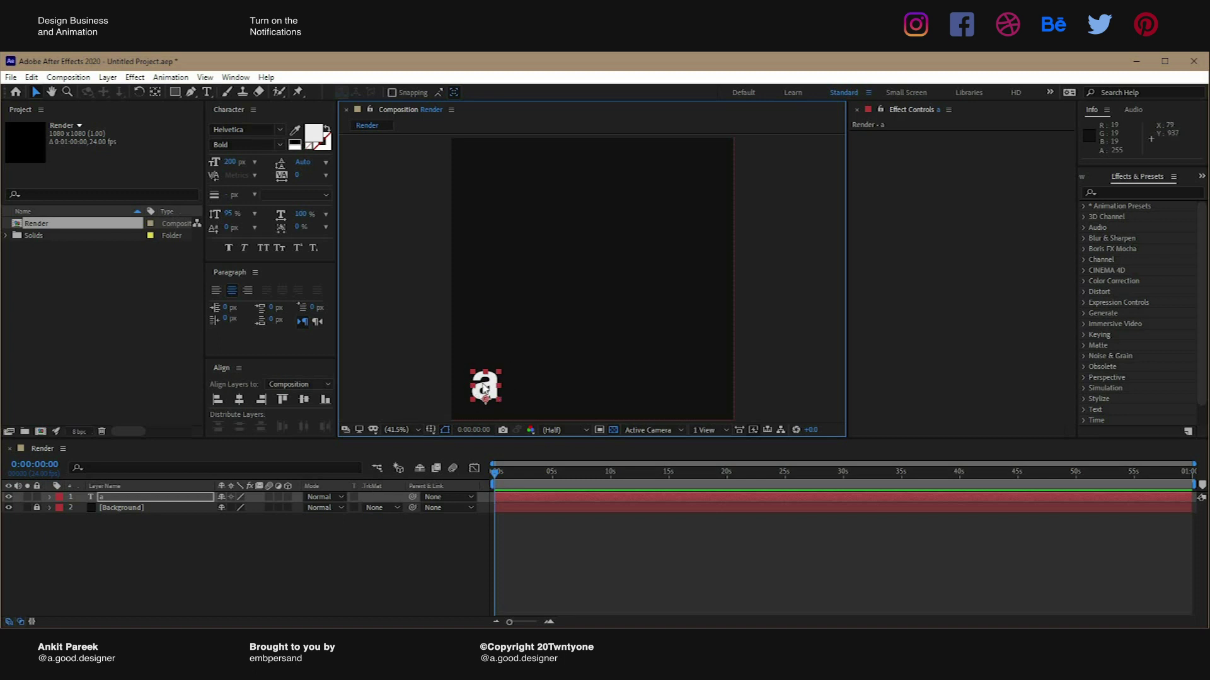
Keyframe the a's Position at 0s, then at 0:20 move it to the top edge (Y 183.5)
click(168, 500)
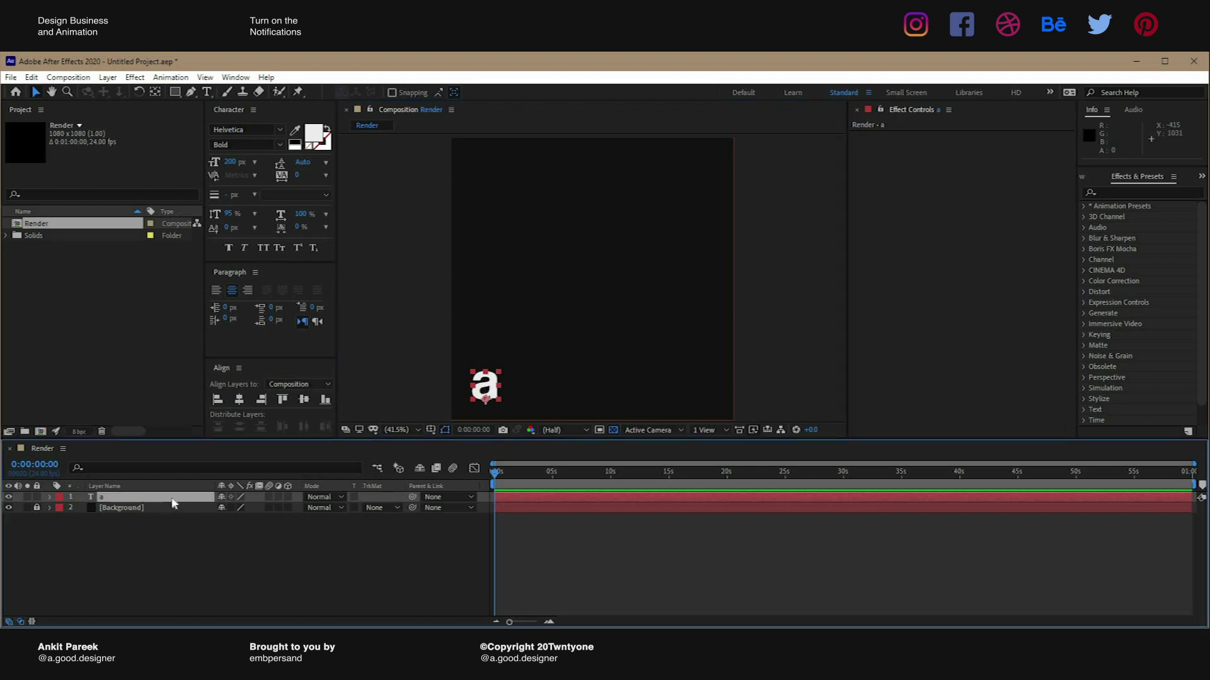
key(p)
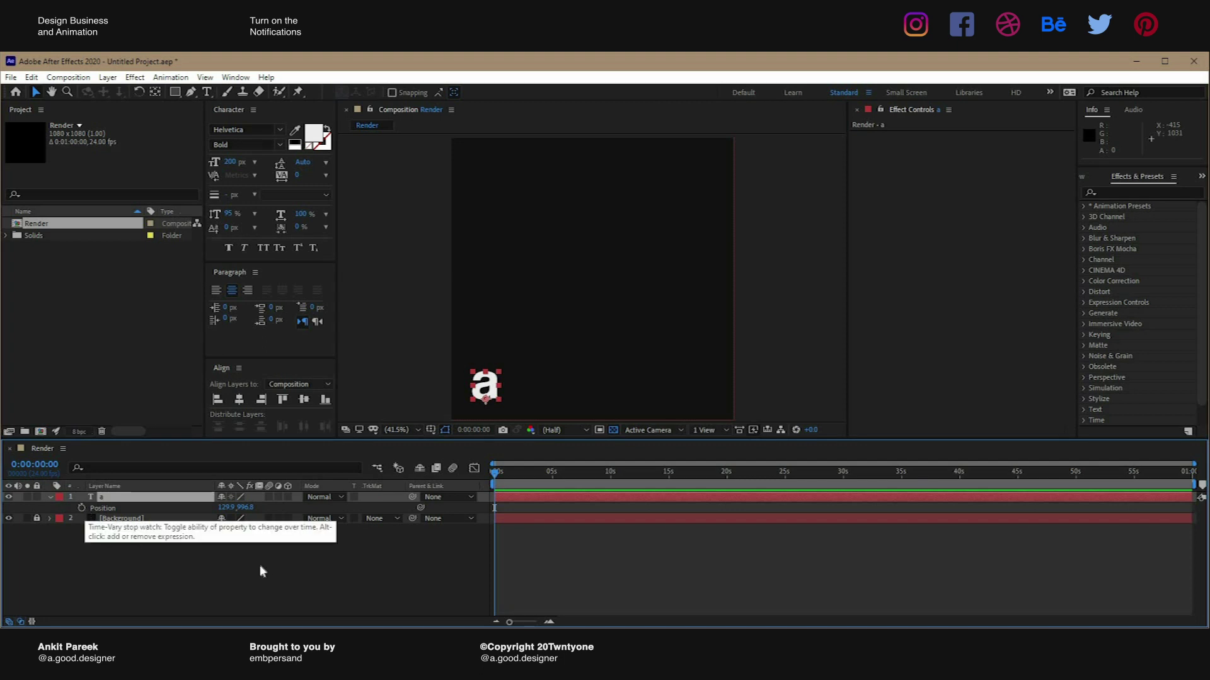
key(alt+shift+p)
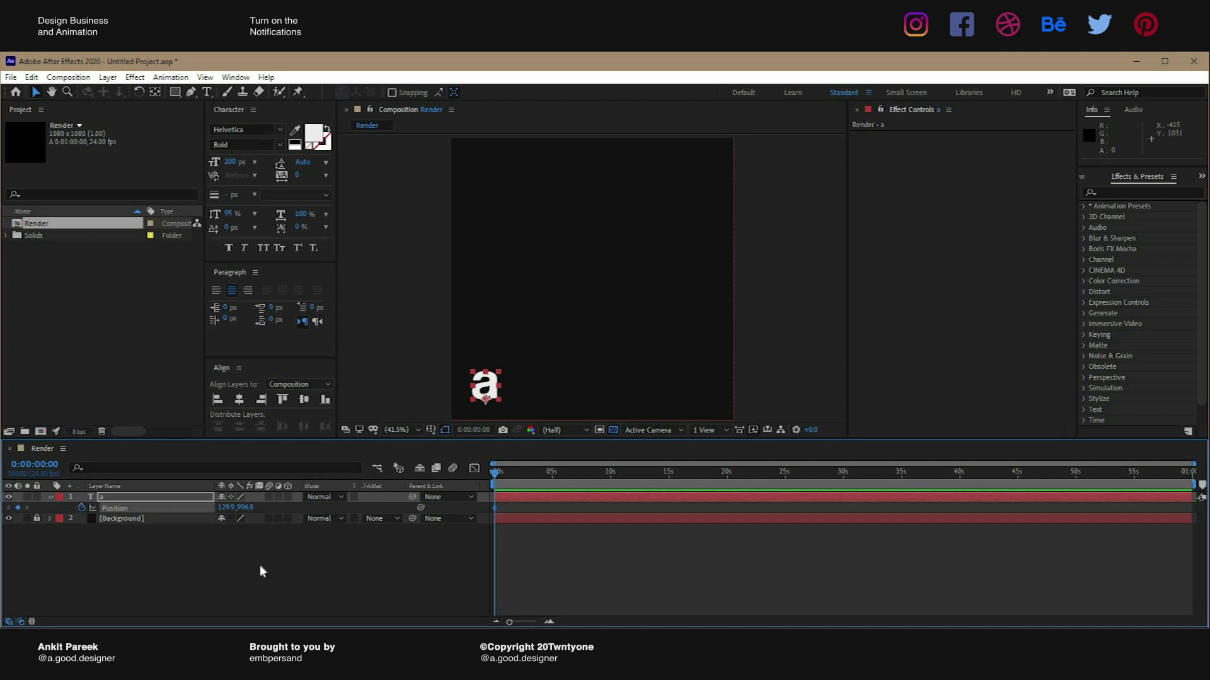
key(shift+Page_Down)
key(shift+Page_Down)
key(=)
key(=)
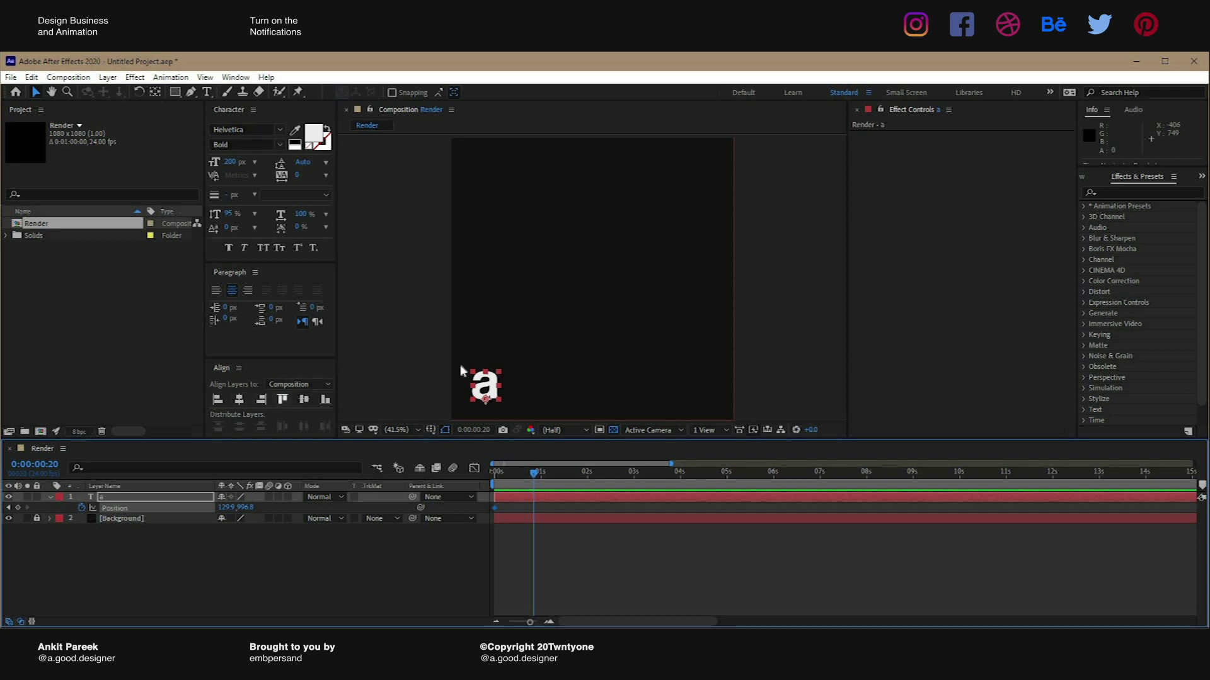
click(282, 399)
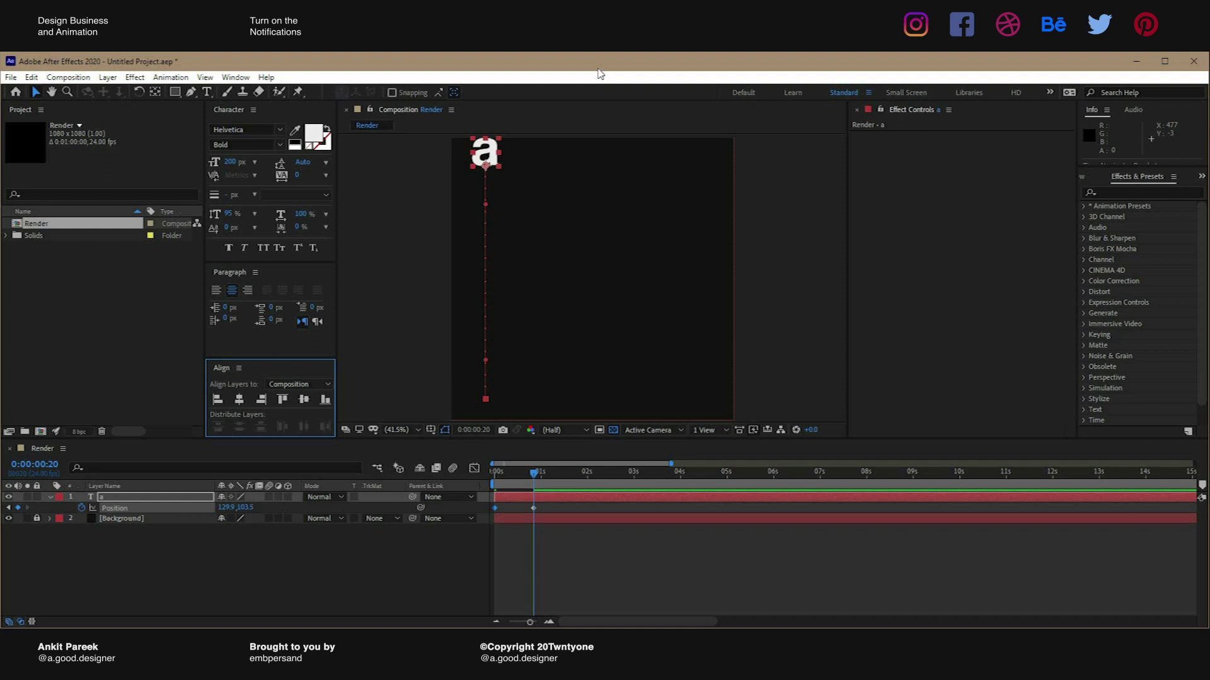
key(shift+Down)
key(shift+Down)
key(shift+Down)
key(shift+Down)
key(shift+Down)
key(shift+Down)
key(shift+Down)
key(shift+Down)
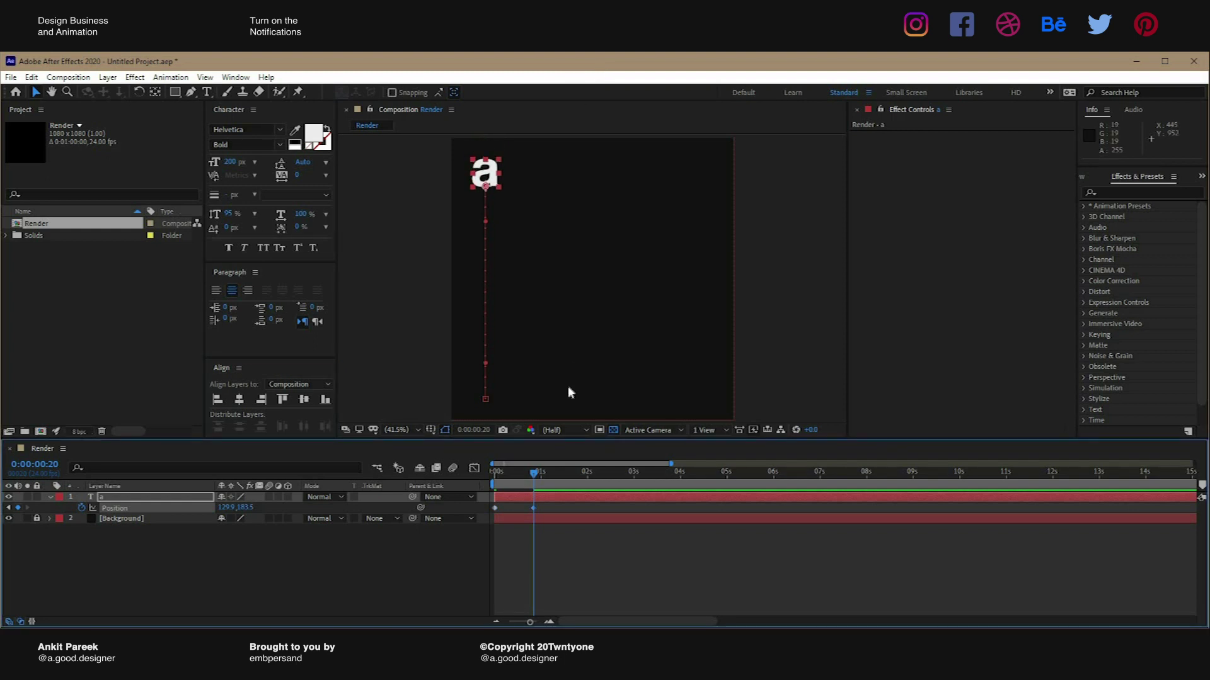
key(Page_Down)
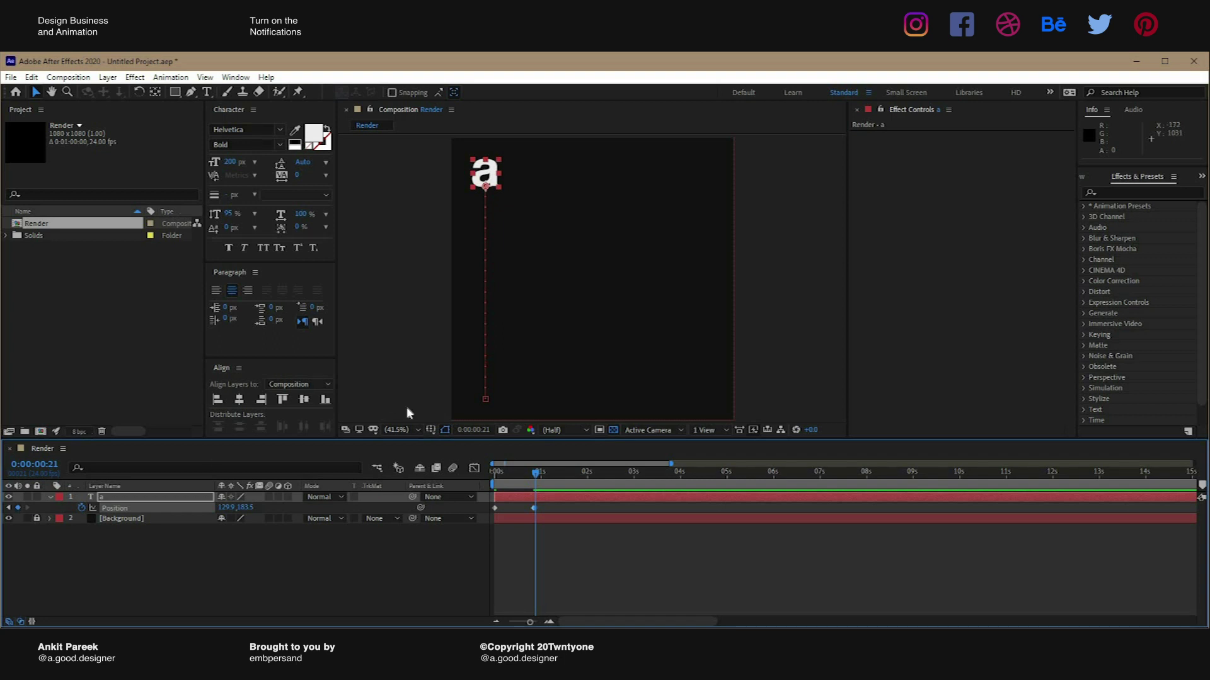
Add corner keyframes at 1:17 on the right edge (X 949.8) and 2:14 at the bottom (Y 996.8)
key(shift+Page_Down)
key(shift+Page_Down)
click(261, 400)
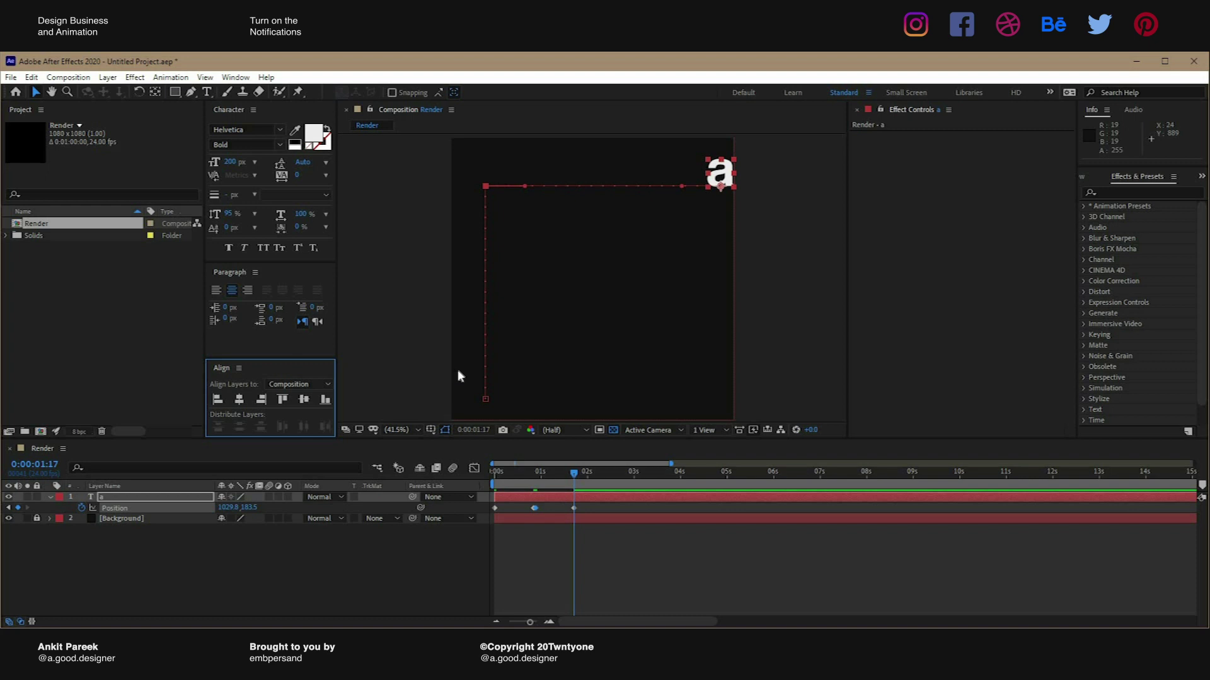
key(shift+Left)
key(shift+Left)
key(shift+Left)
key(shift+Left)
key(shift+Left)
key(shift+Left)
key(shift+Left)
key(shift+Left)
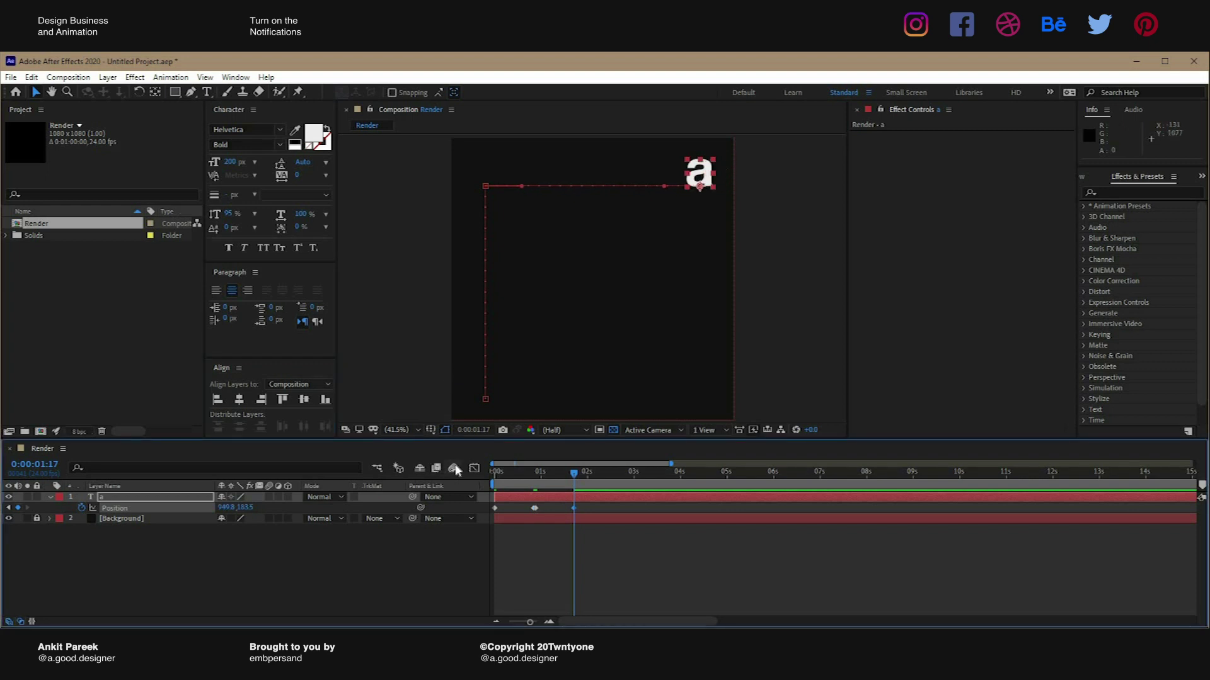
key(Page_Down)
key(shift+Page_Down)
key(shift+Page_Down)
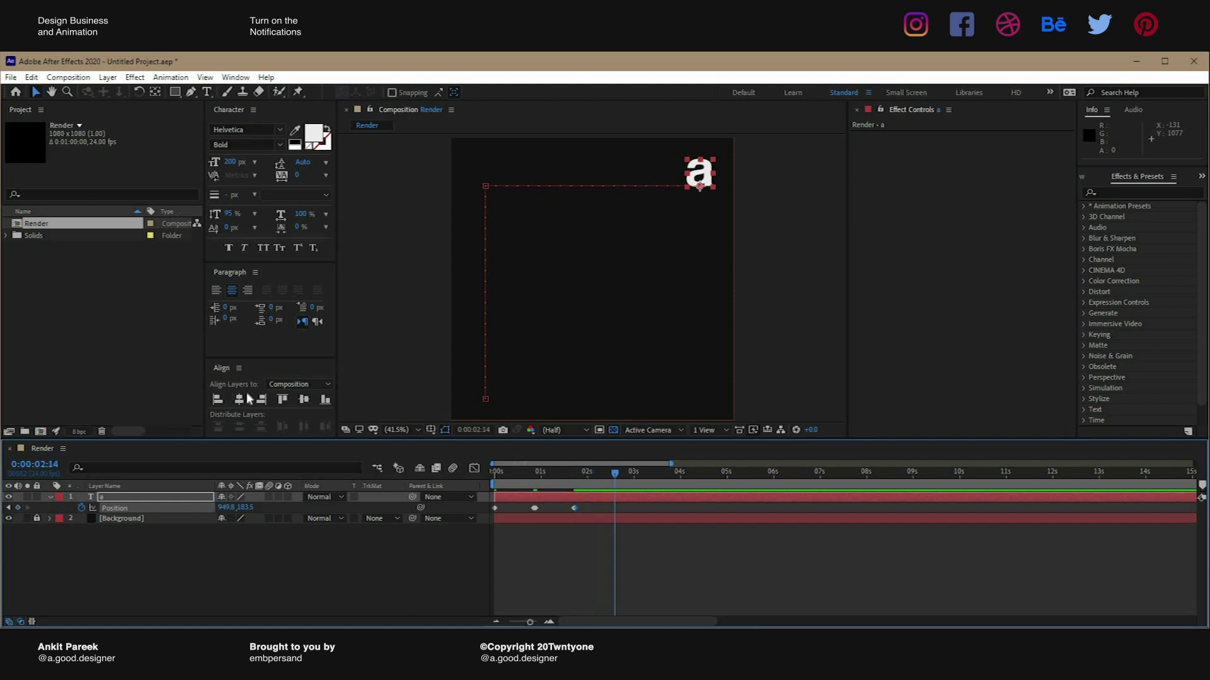
click(325, 400)
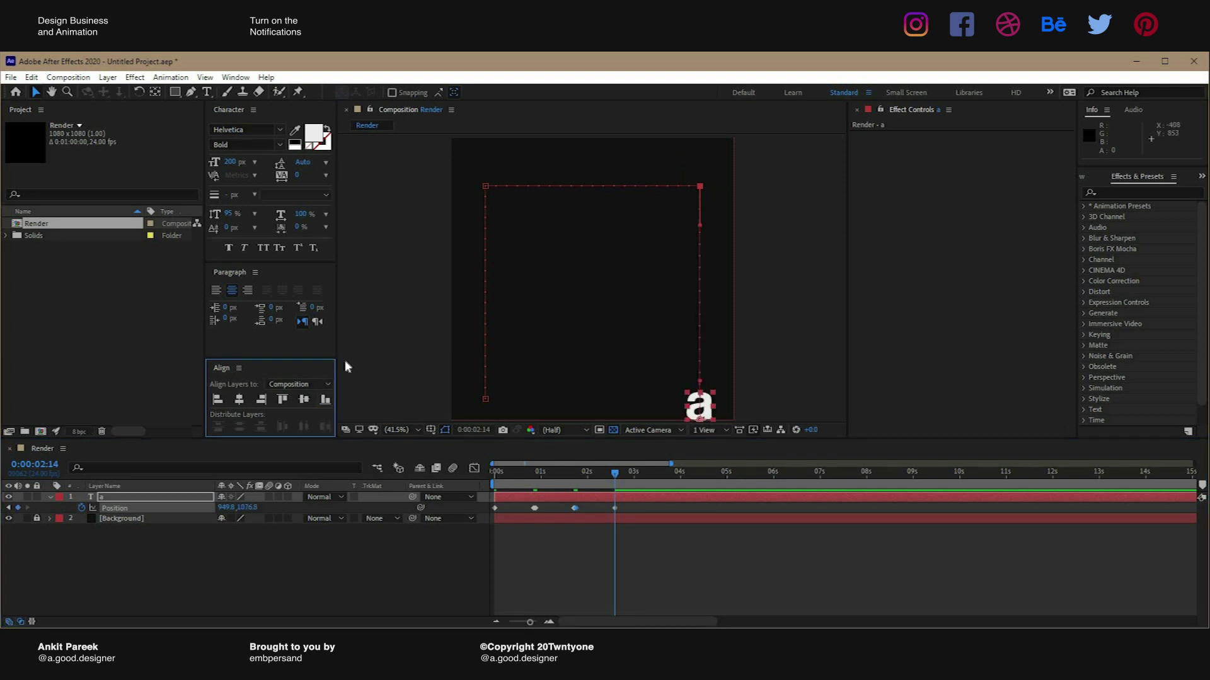
key(shift+Up)
key(shift+Up)
key(shift+Up)
key(shift+Up)
key(shift+Up)
key(shift+Up)
key(shift+Up)
key(shift+Up)
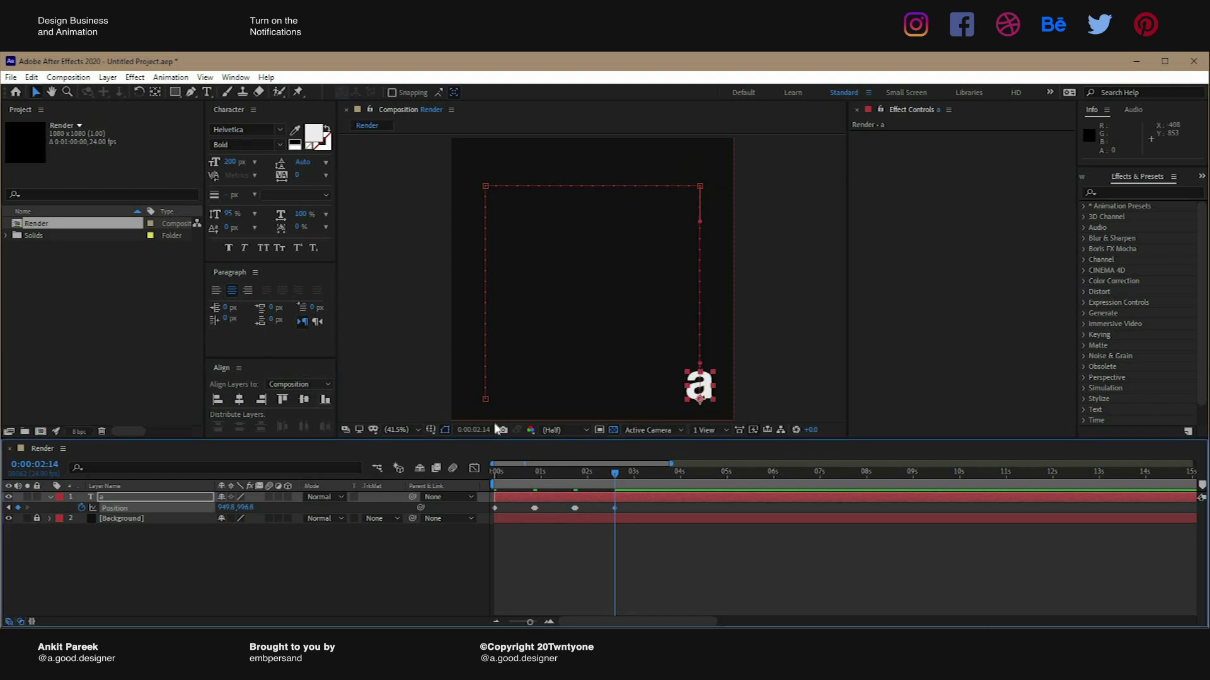
key(Page_Down)
Return the 'a' to the left edge (X 129.9) at 3:11, end the work area, keyframe 3:12
key(shift+Page_Down)
key(shift+Page_Down)
click(217, 401)
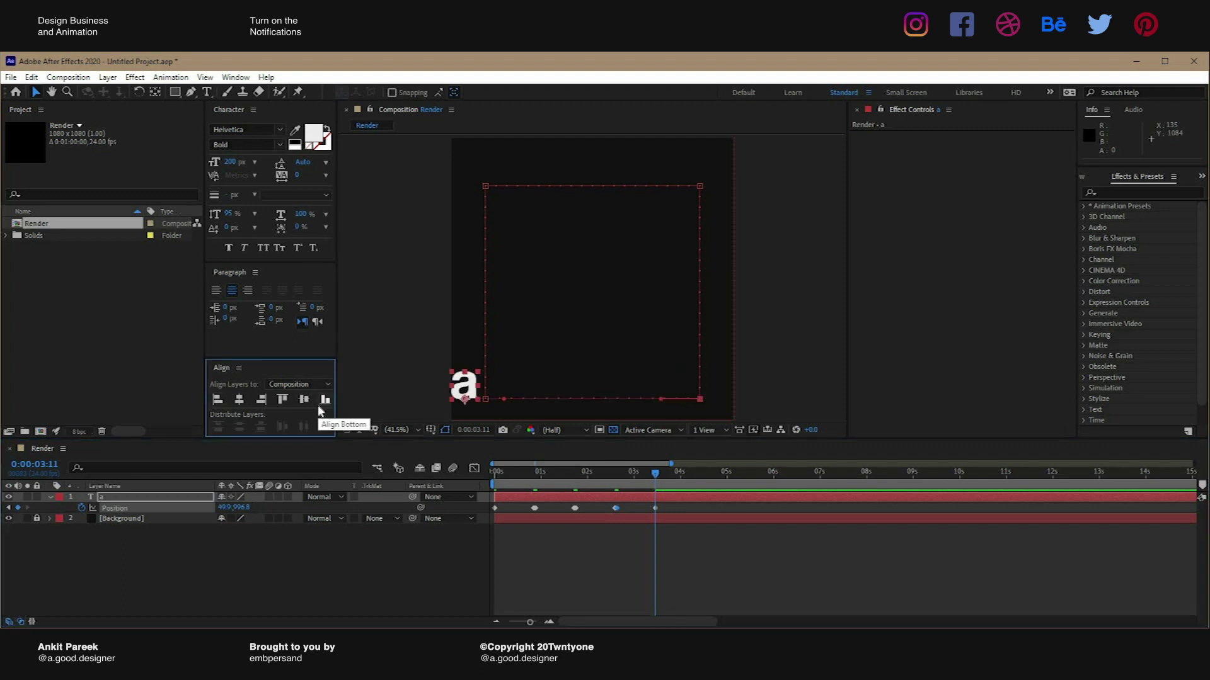
key(shift+Right)
key(shift+Right)
key(shift+Right)
key(shift+Right)
key(shift+Right)
key(shift+Right)
key(shift+Right)
key(shift+Right)
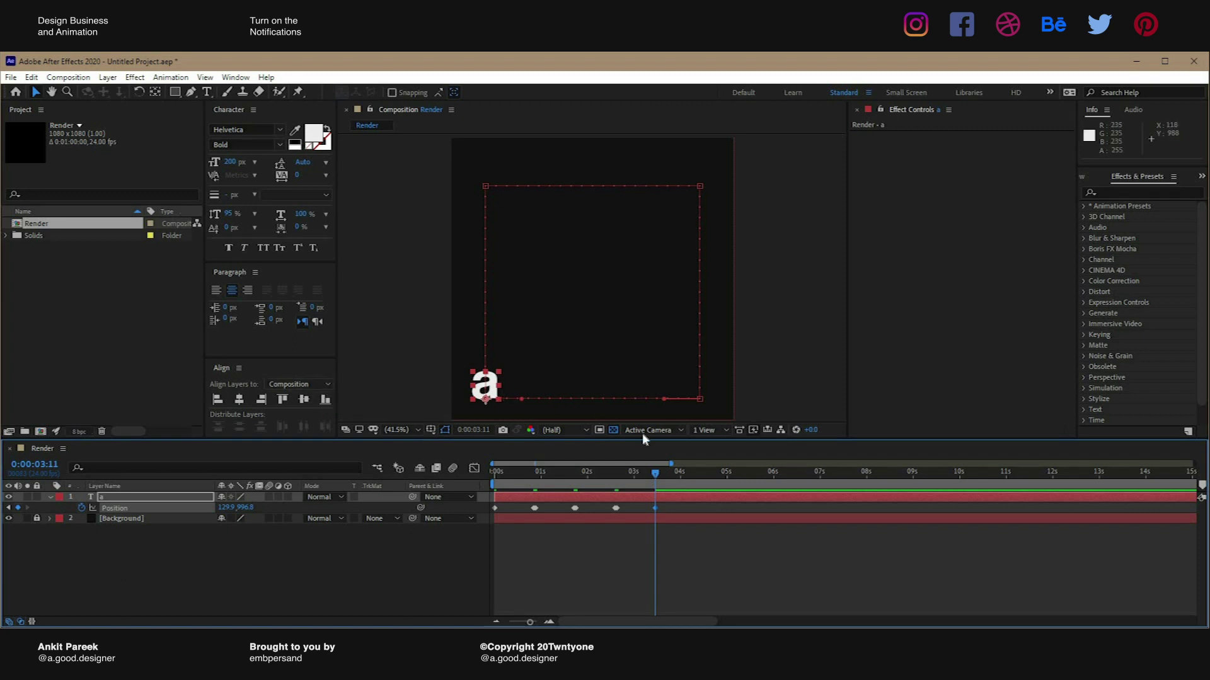
key(n)
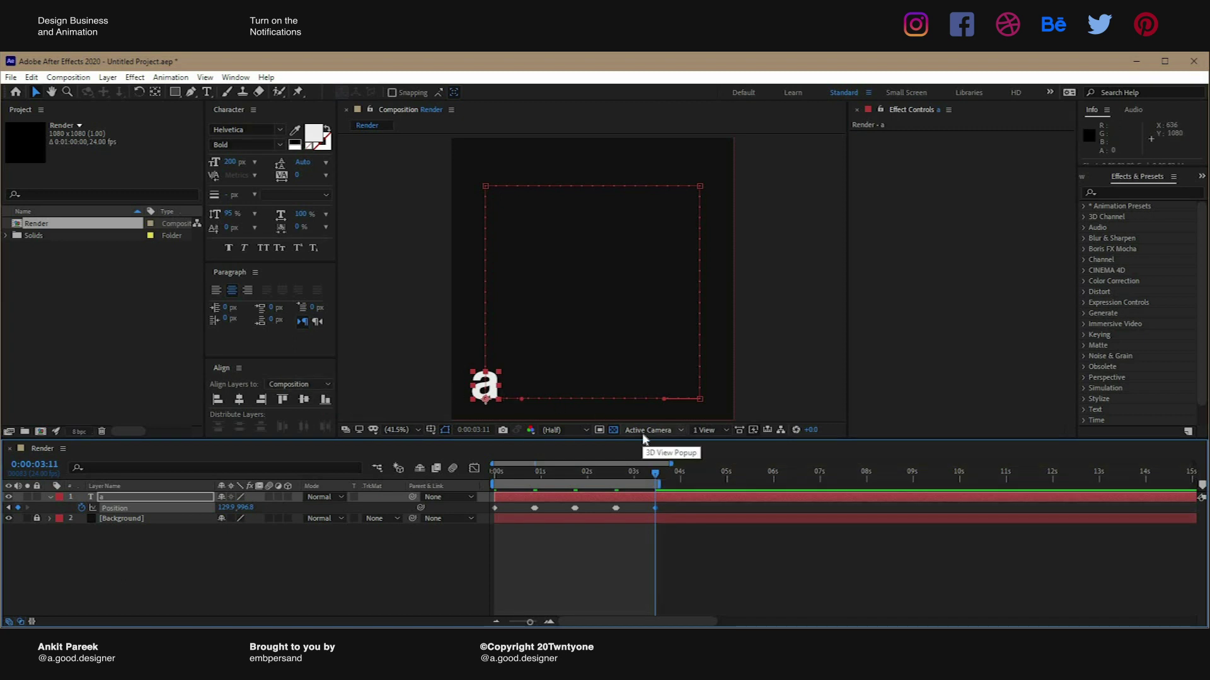
key(Page_Down)
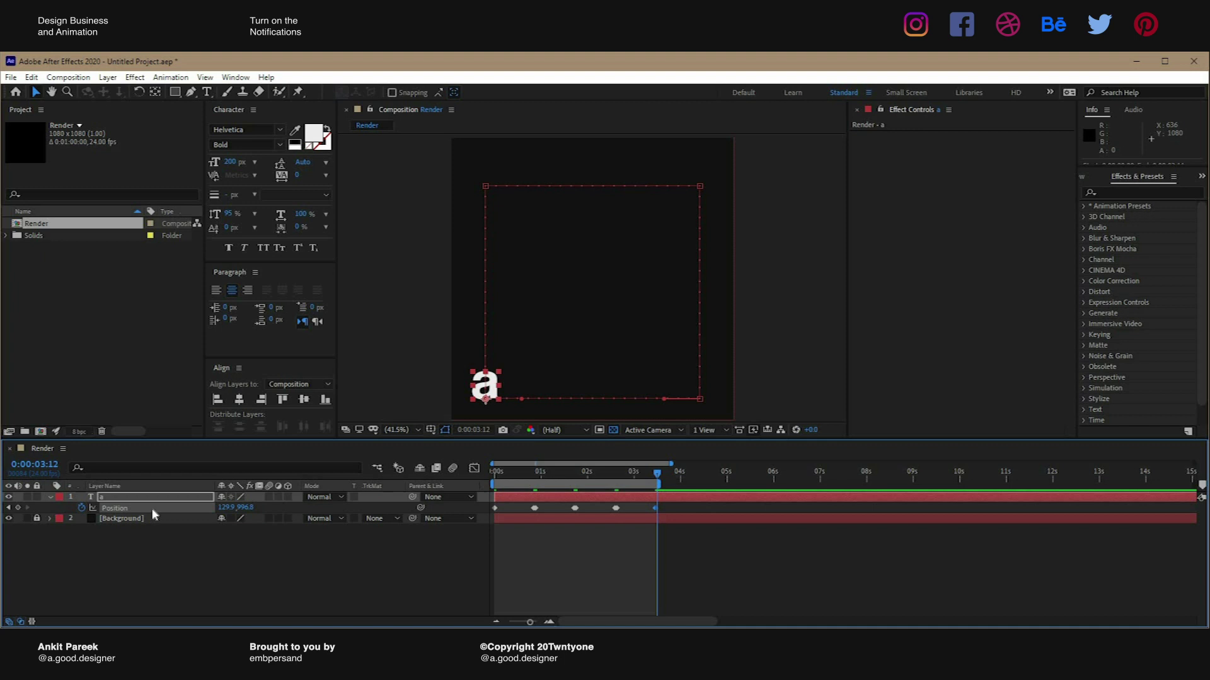
key(alt+shift+p)
Preview the square-path animation and enable motion blur on the 'a' layer
key(space)
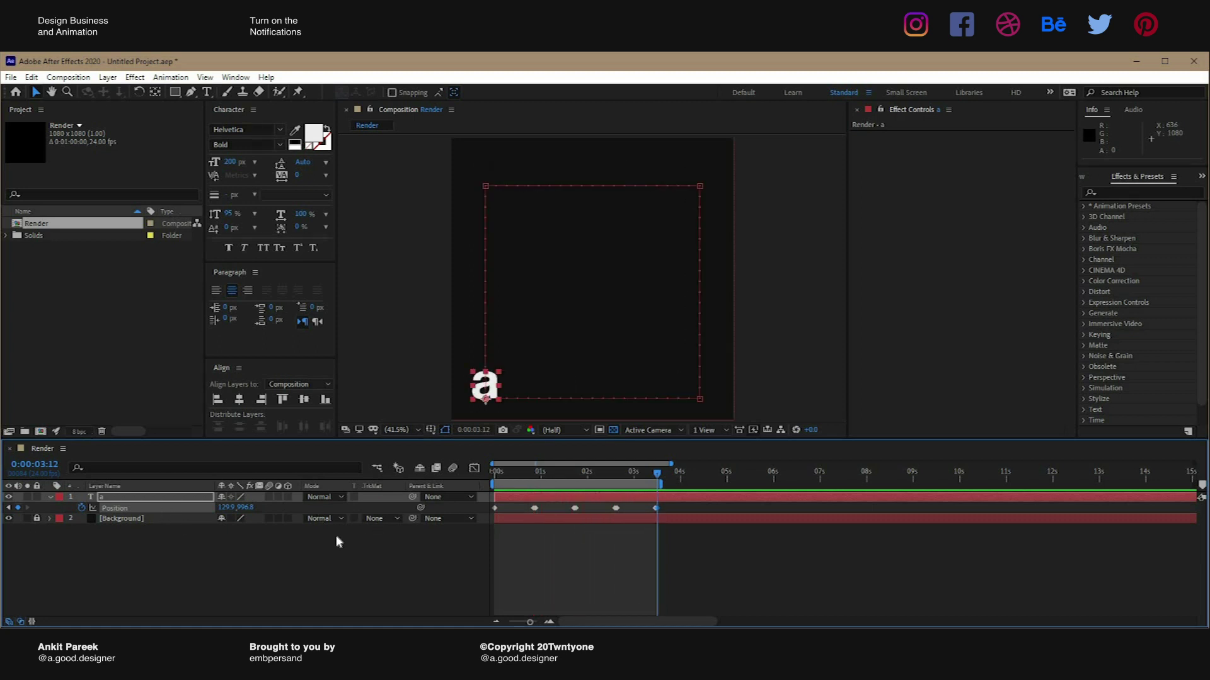
key(ctrl+shift+a)
click(268, 497)
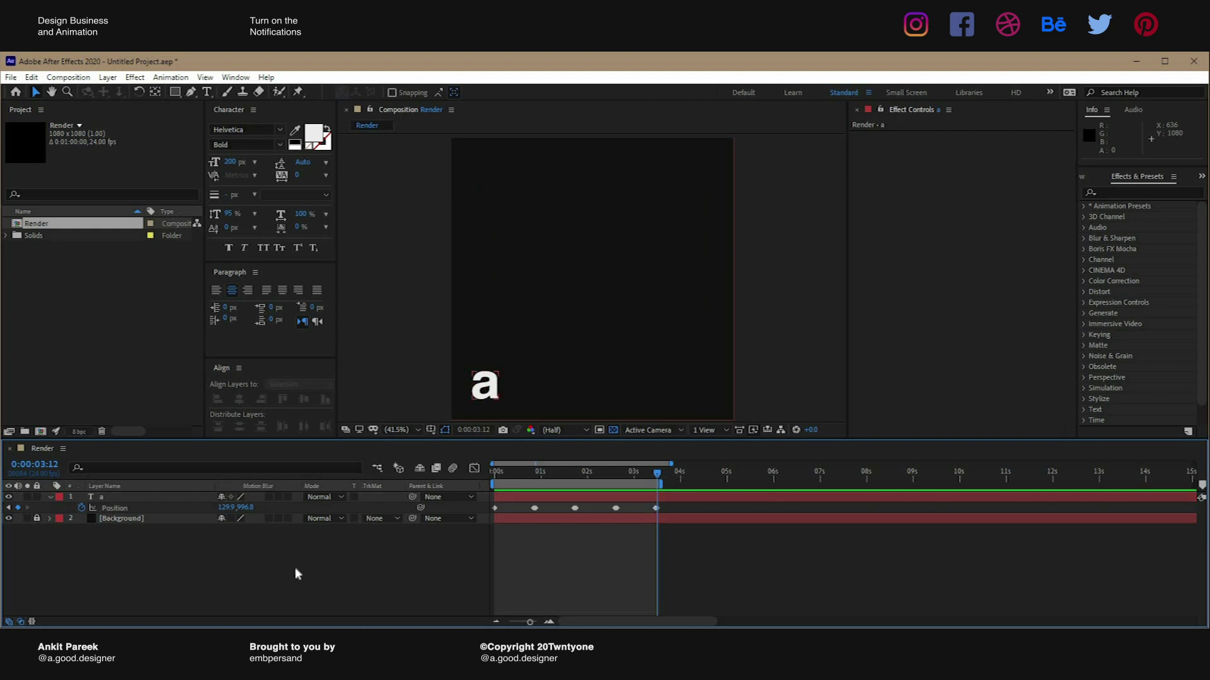
Apply Easy Ease to all five Position keyframes and preview the smoothed motion
drag(683, 506, 533, 507)
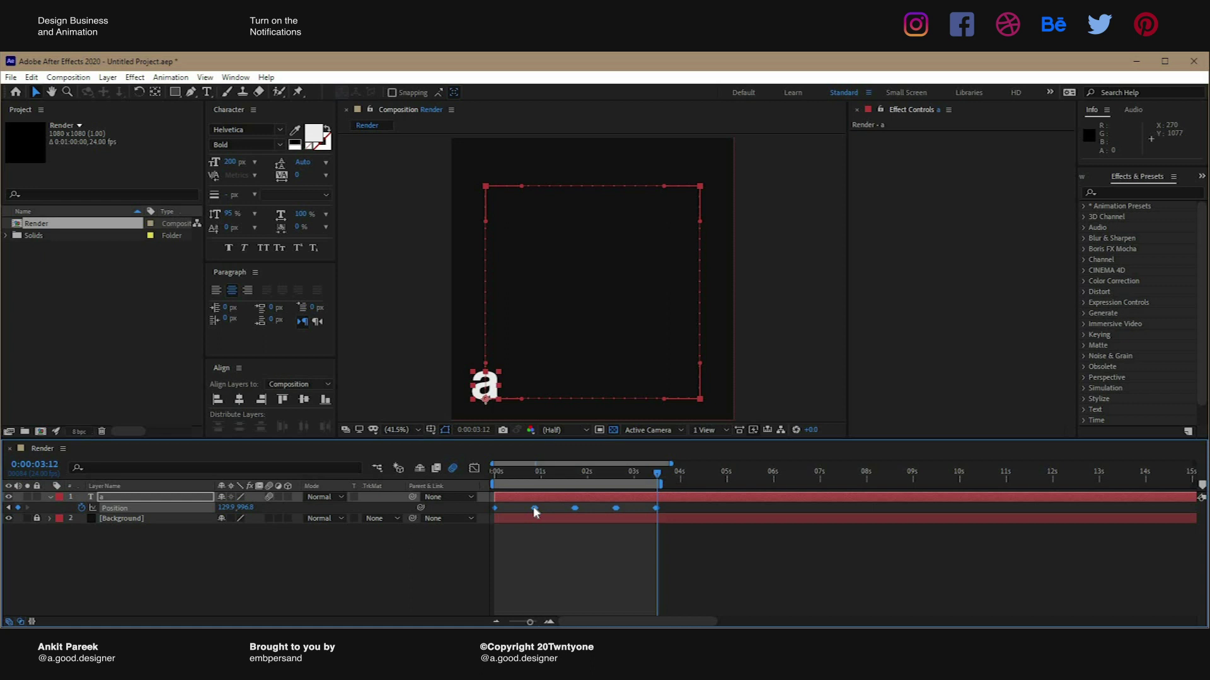
right_click(534, 507)
mouse_move(635, 499)
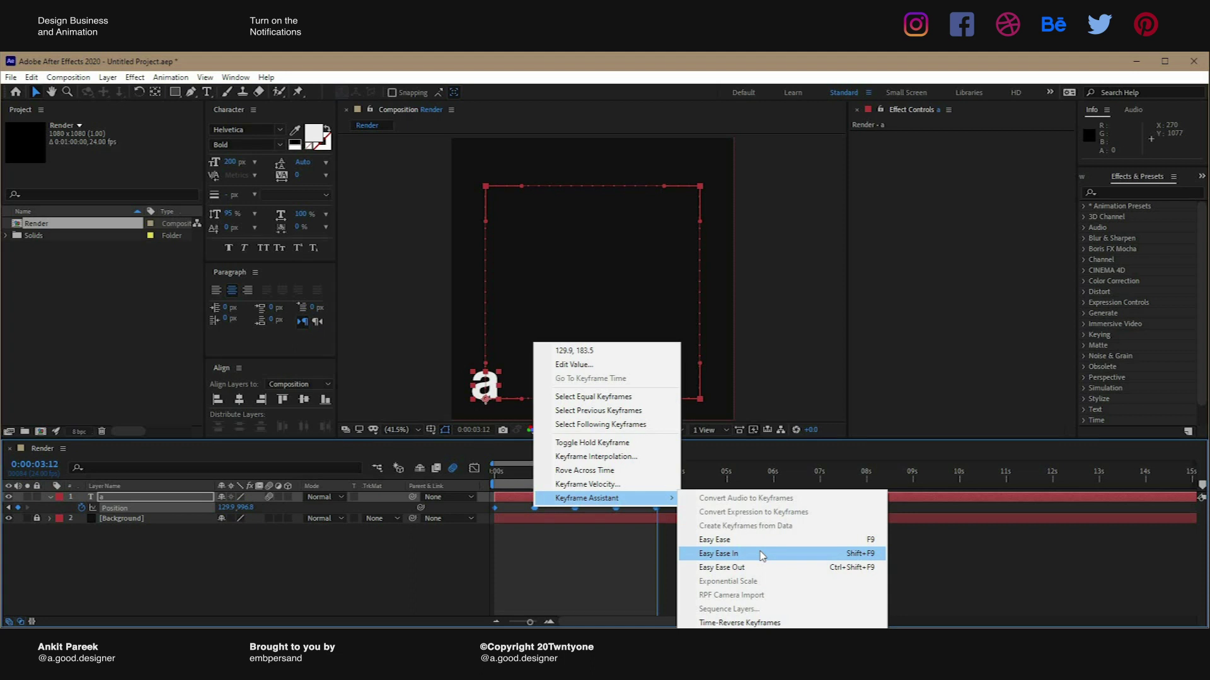
click(778, 540)
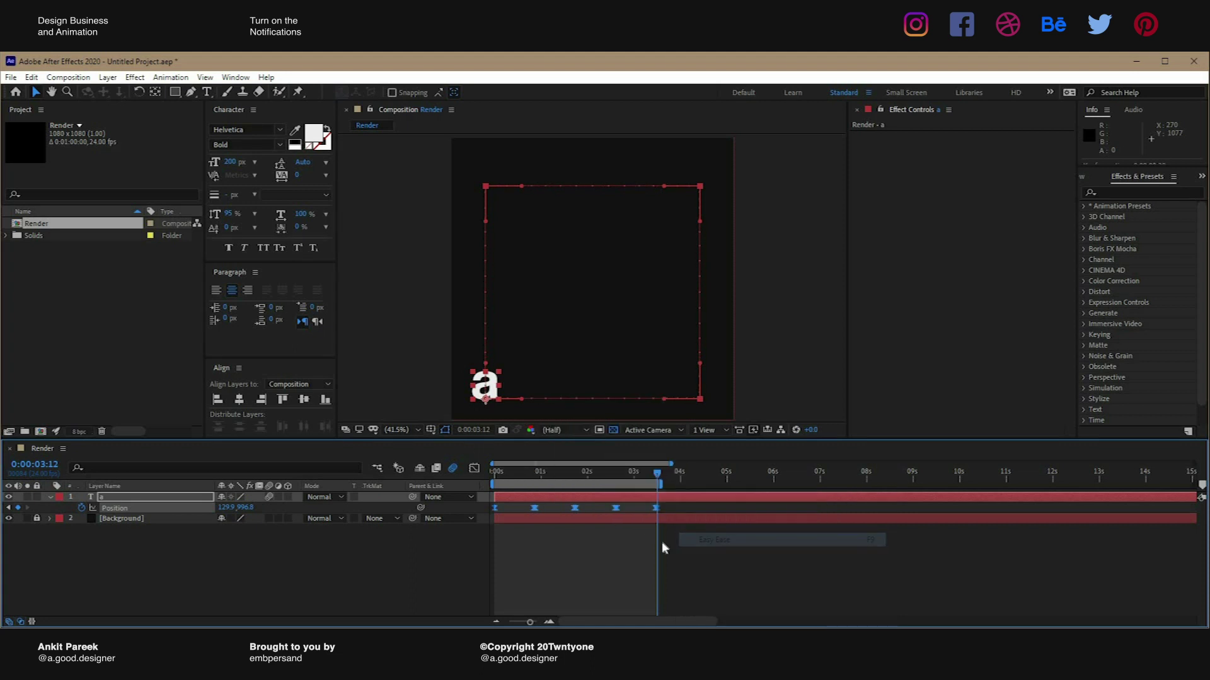
click(679, 540)
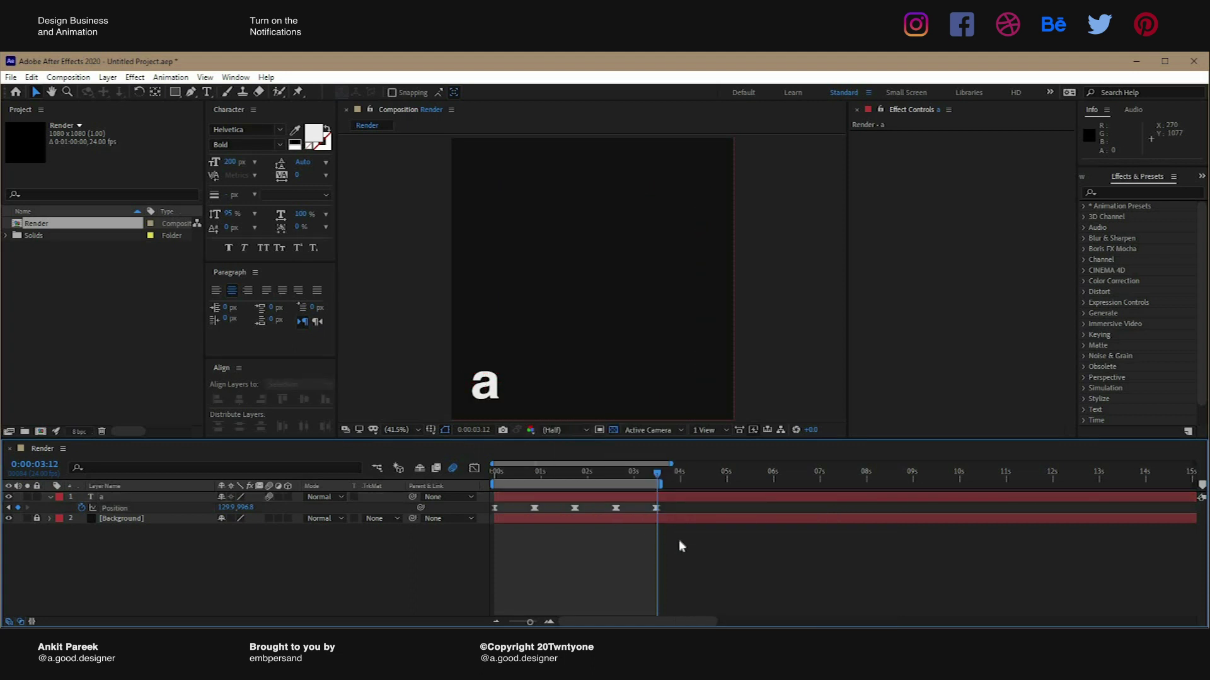
key(space)
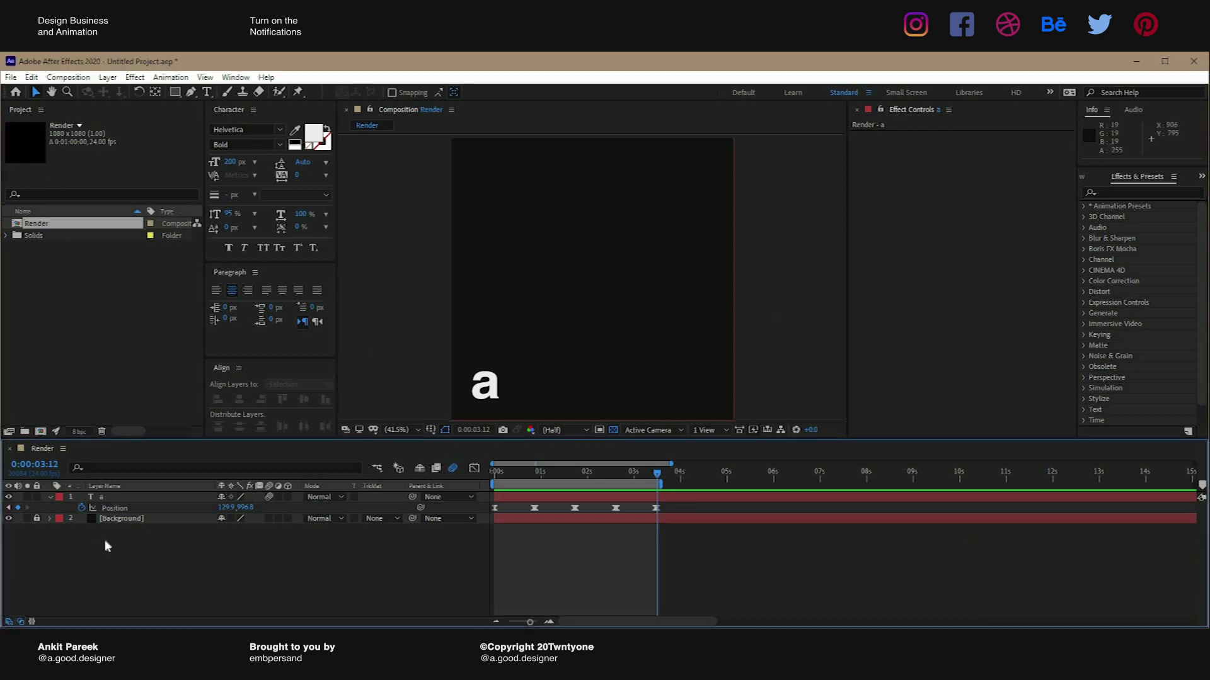
Collapse the letter layer's properties and rename it 'Text'
click(51, 496)
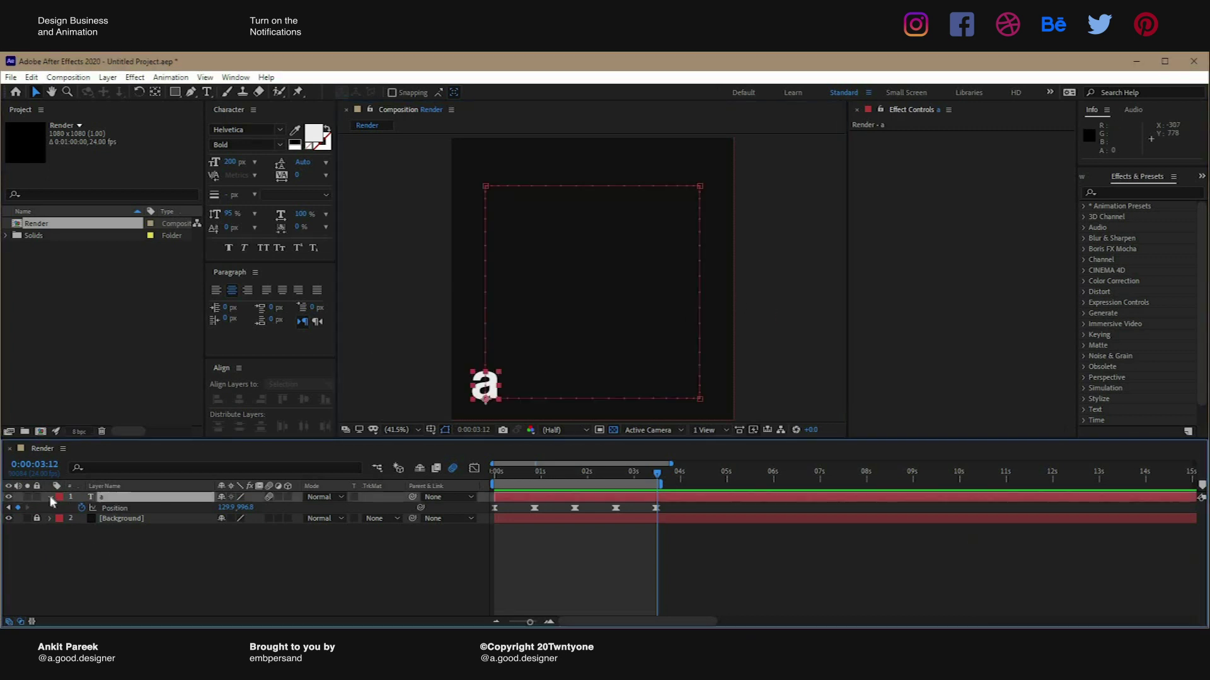
key(u)
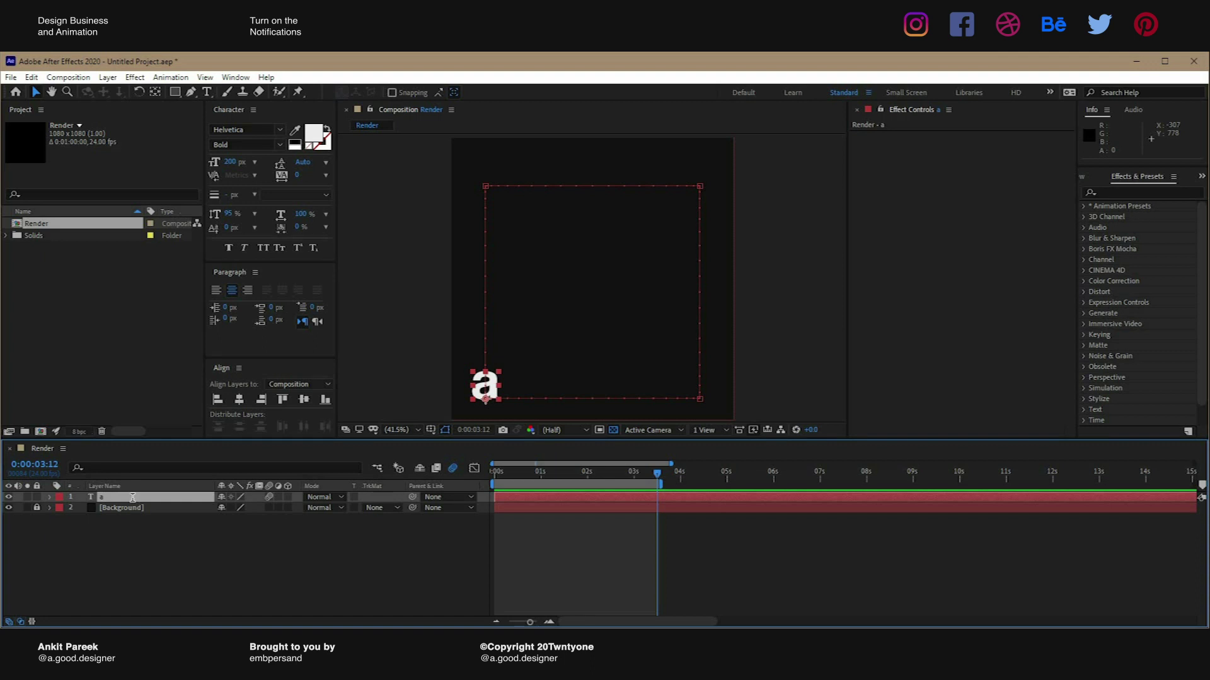
key(Return)
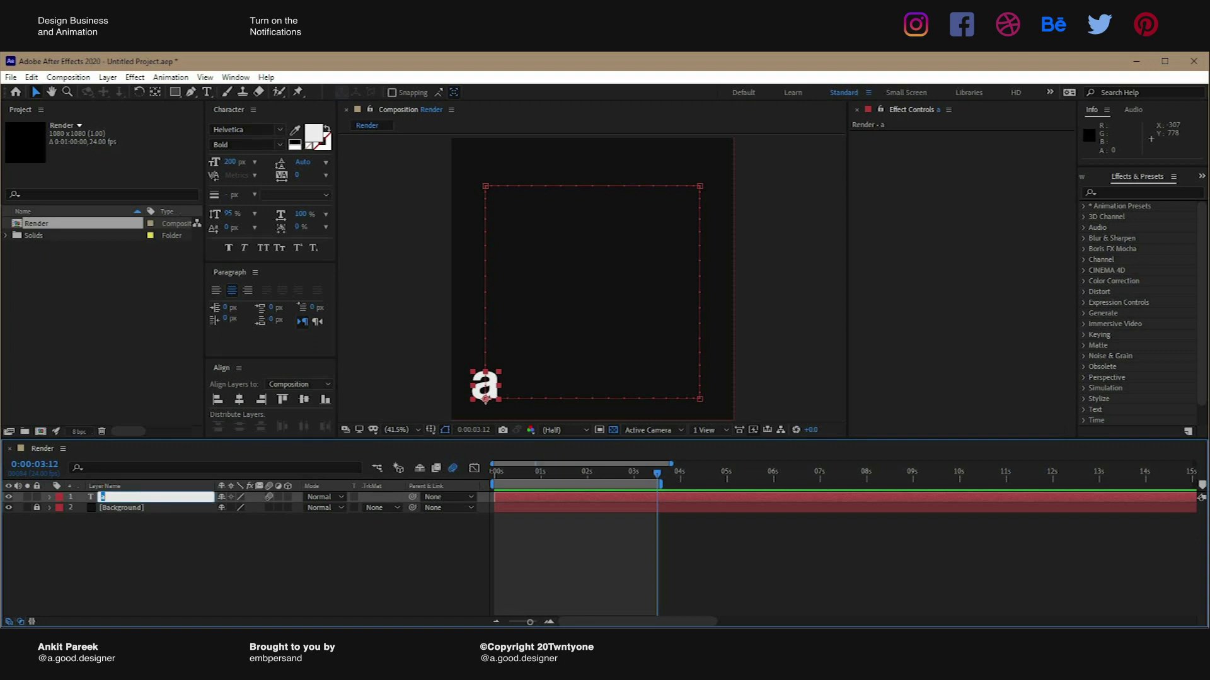
text(Text)
key(Return)
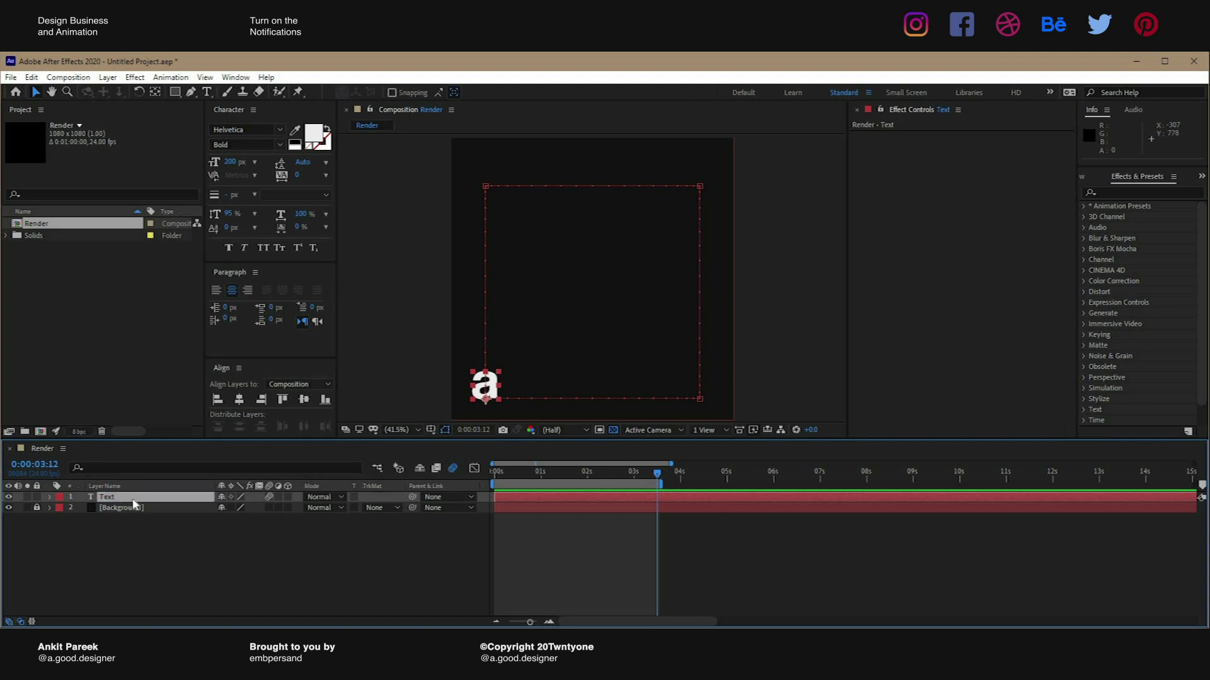
Duplicate the Text layer, move the copy beneath it, and name it 'Echo'
key(ctrl+d)
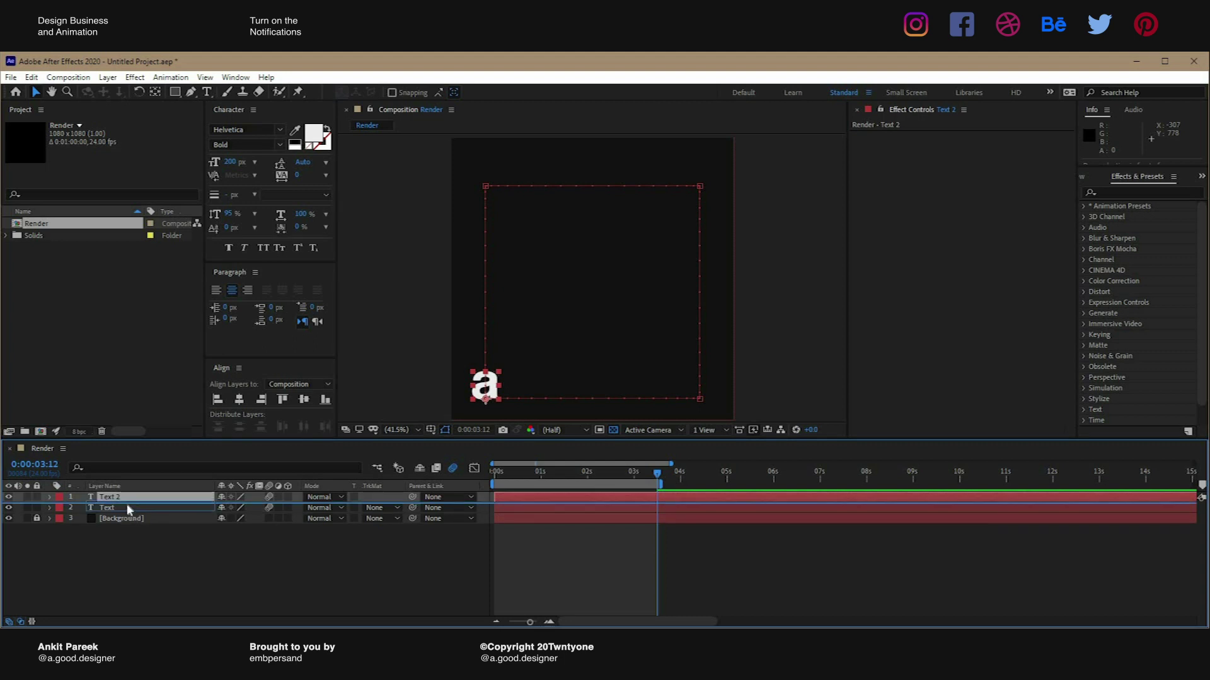
key(ctrl+bracketleft)
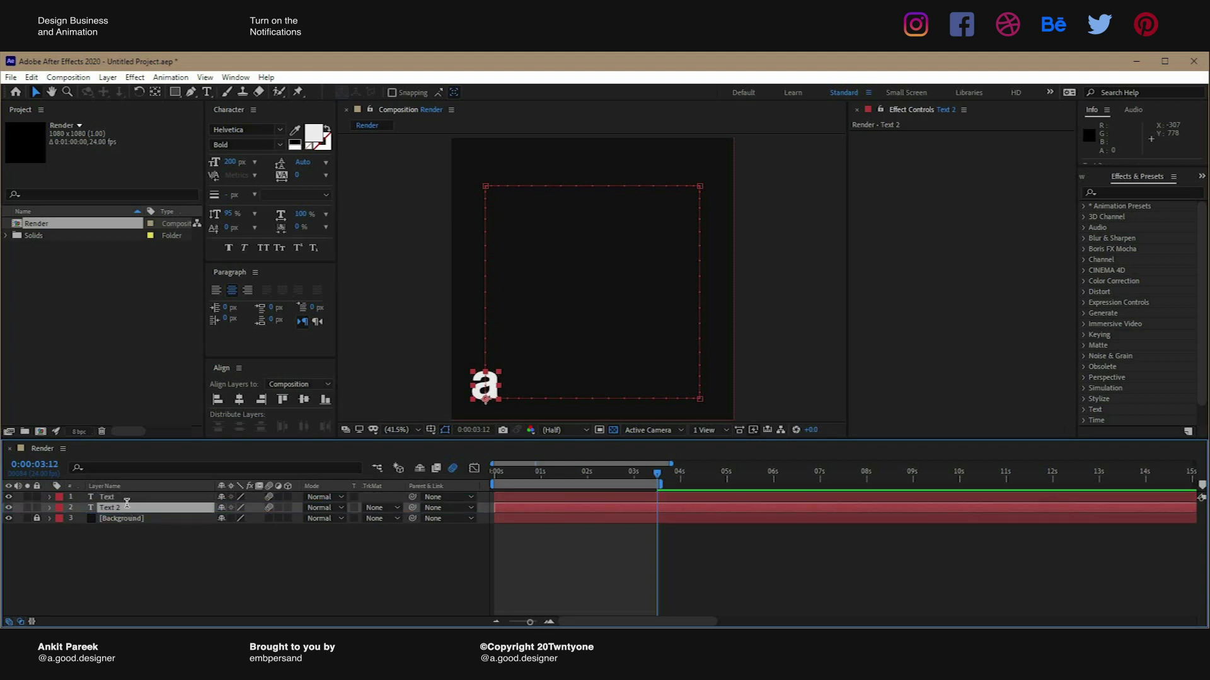
key(Return)
text(Echo)
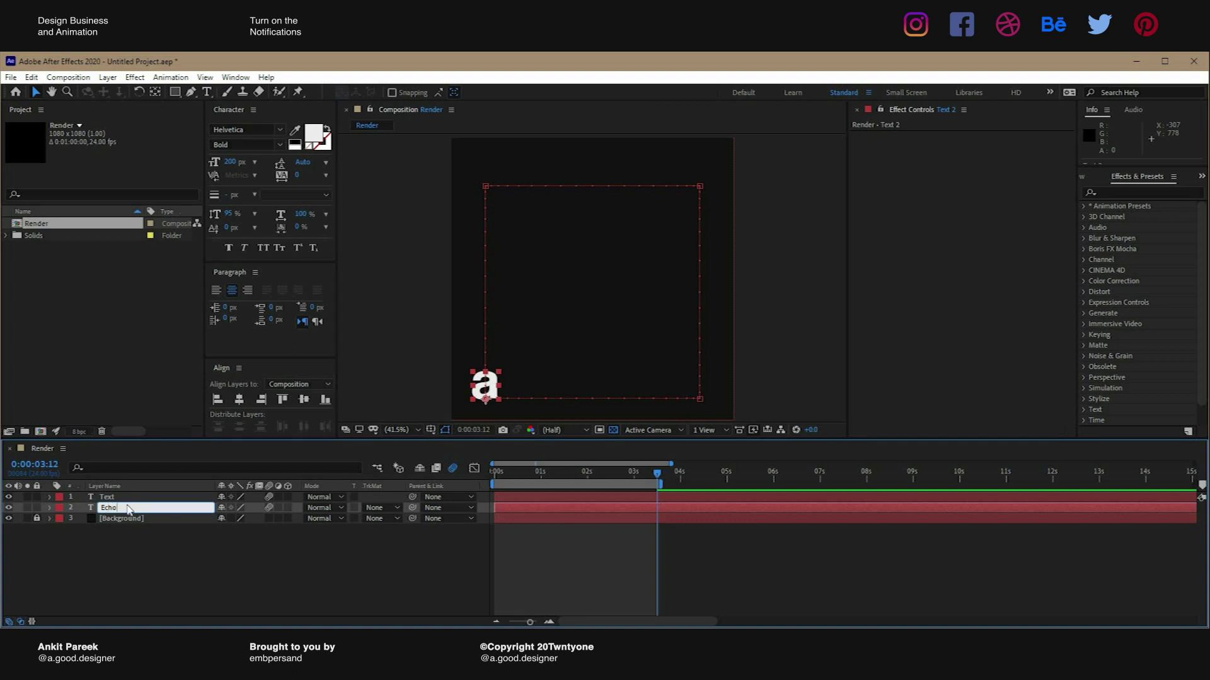
key(Return)
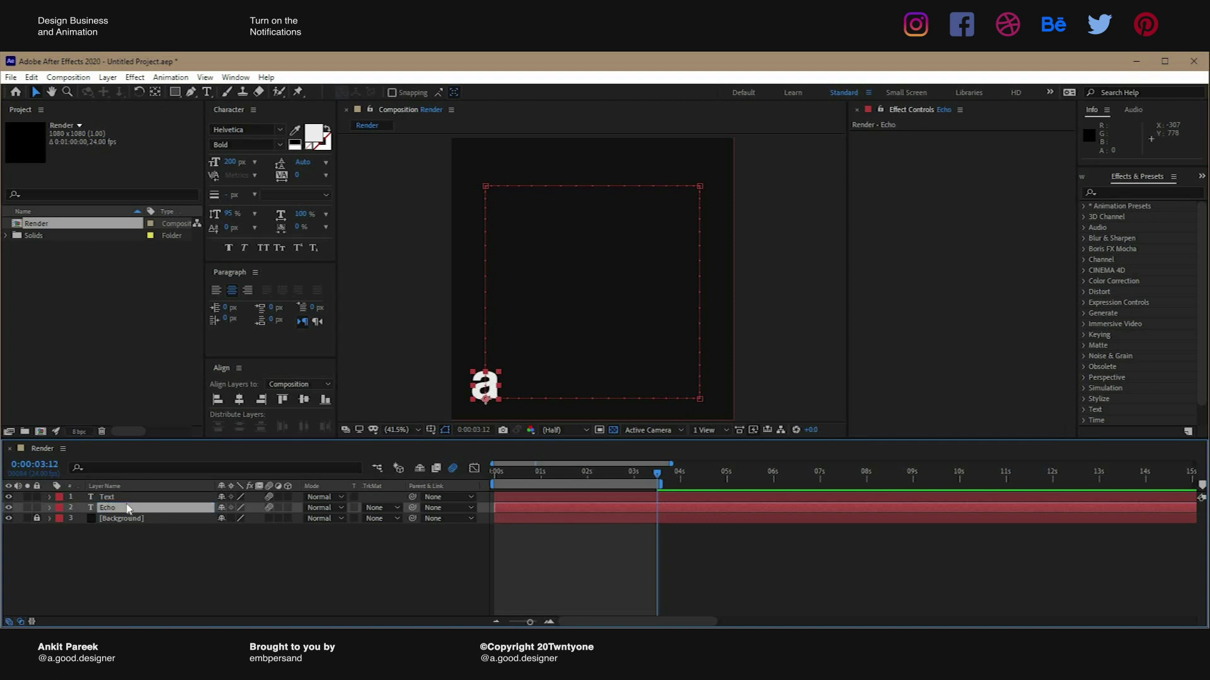
Pick-whip Echo's Source Text expression to thisComp.layer("Text").text.sourceText
click(49, 497)
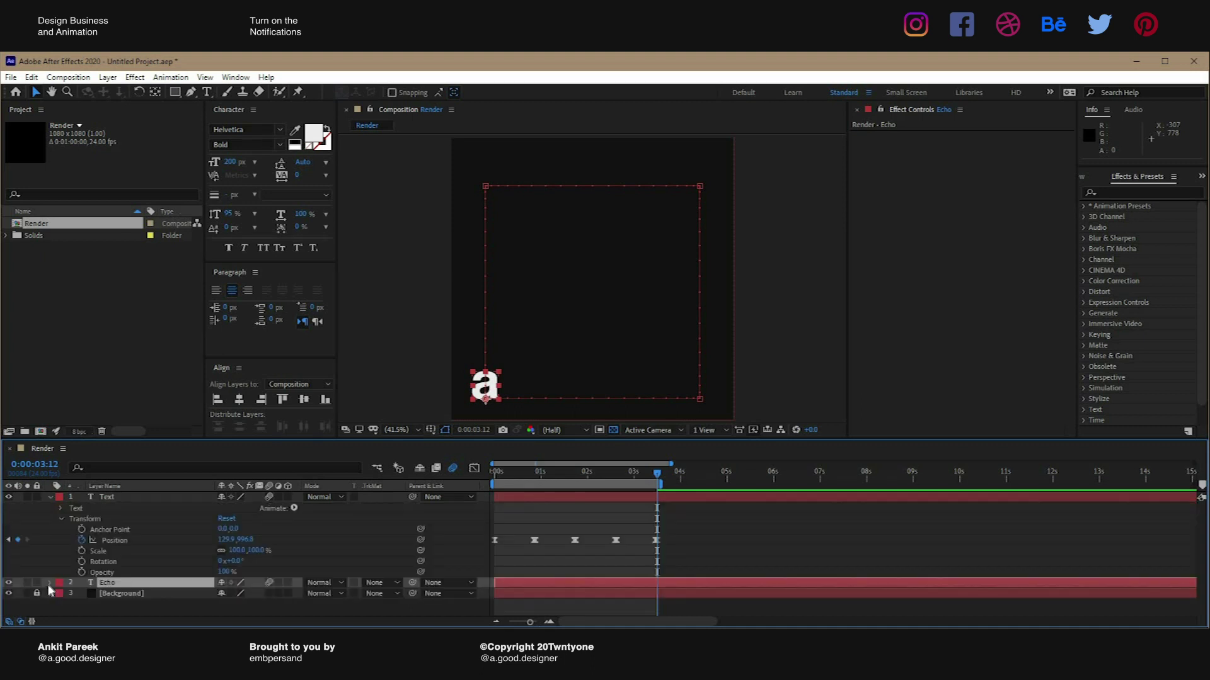
key(ctrl+v)
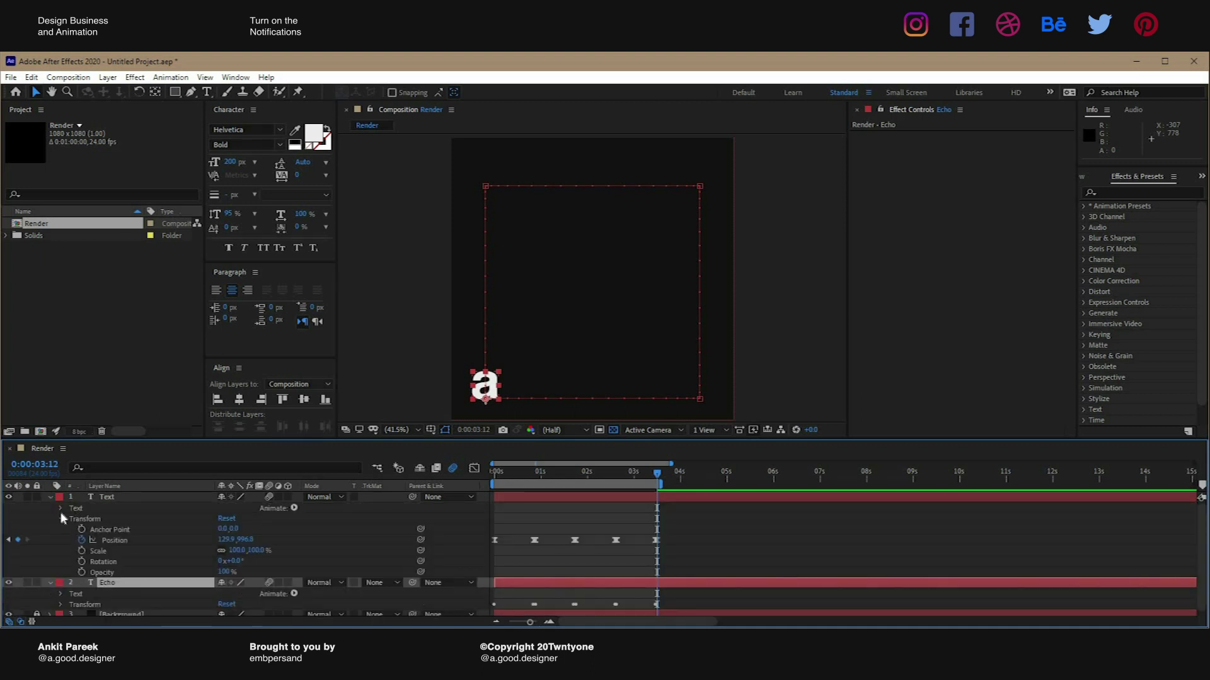
click(60, 508)
scroll(60, 591, down, 2)
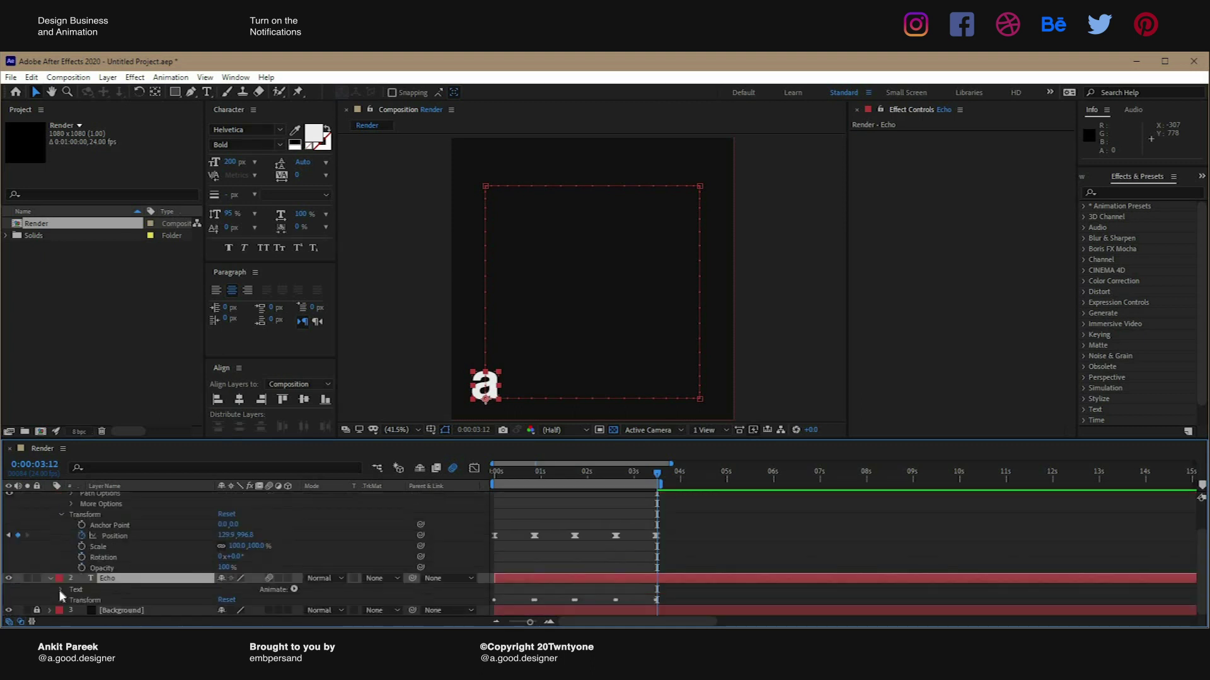
click(61, 590)
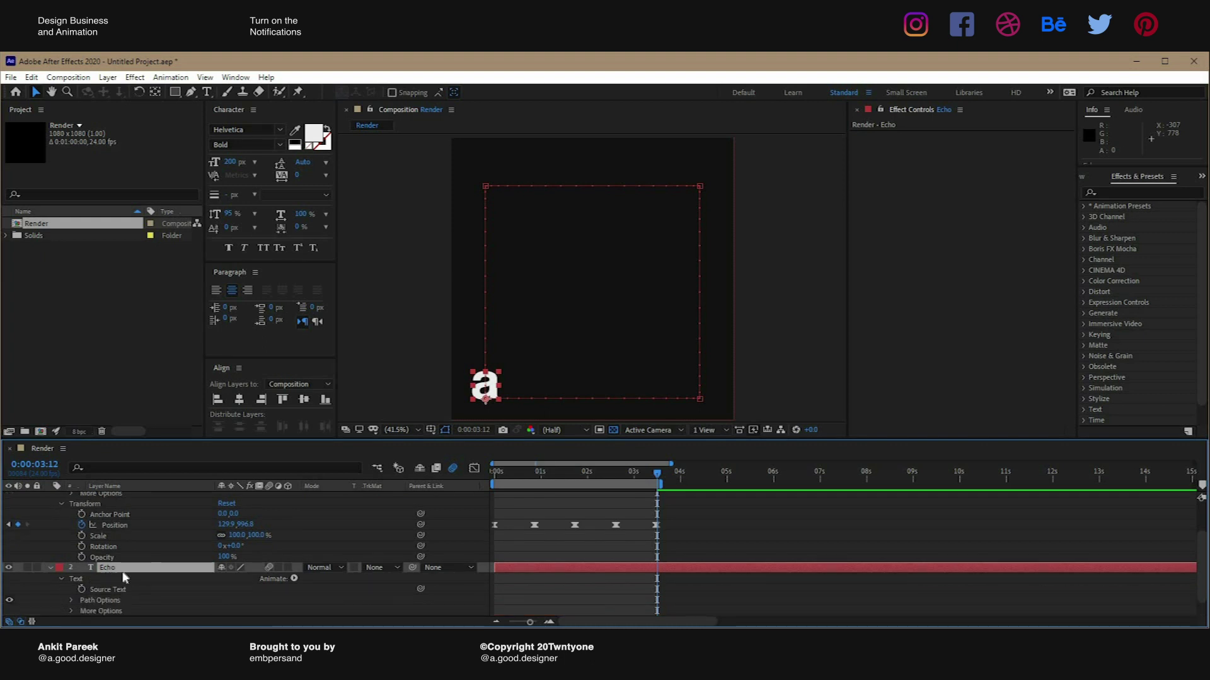
alt+click(82, 589)
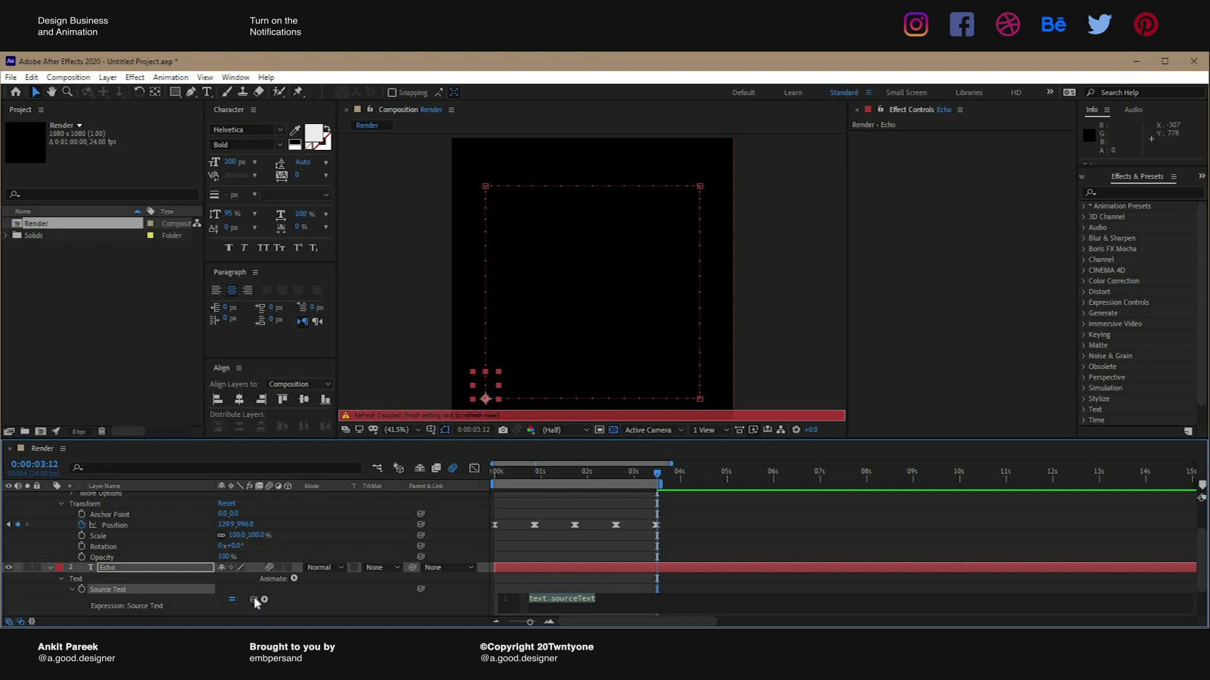
drag(254, 599, 122, 524)
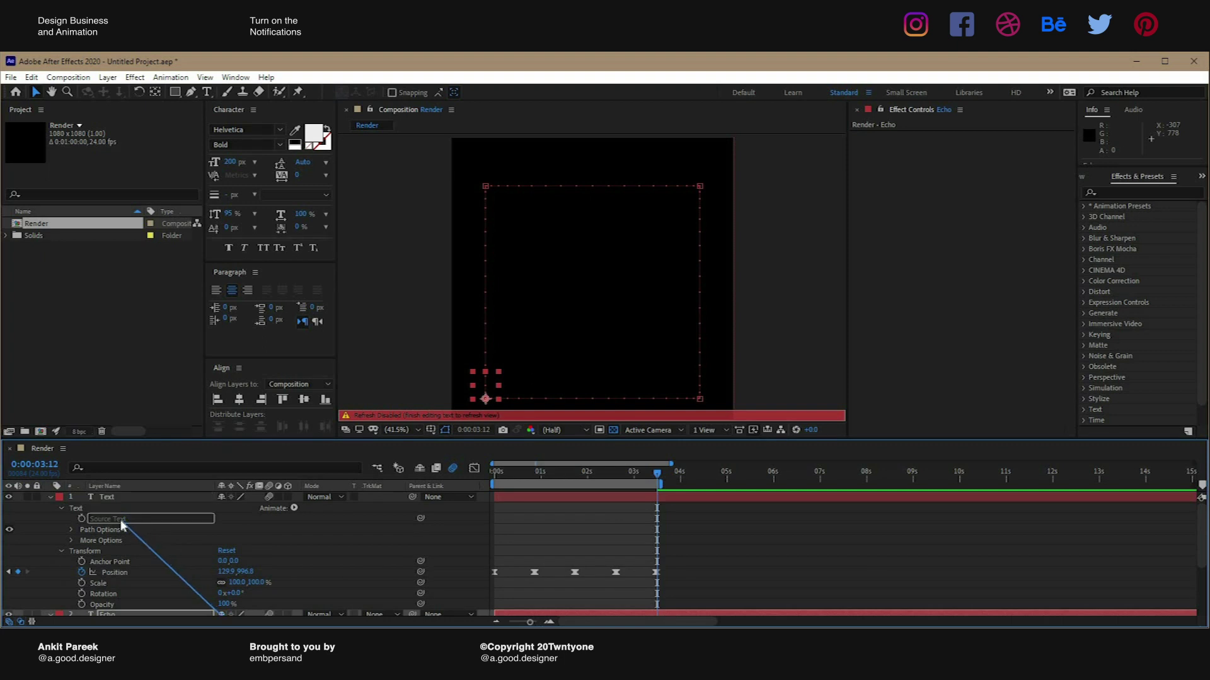
drag(122, 524, 125, 528)
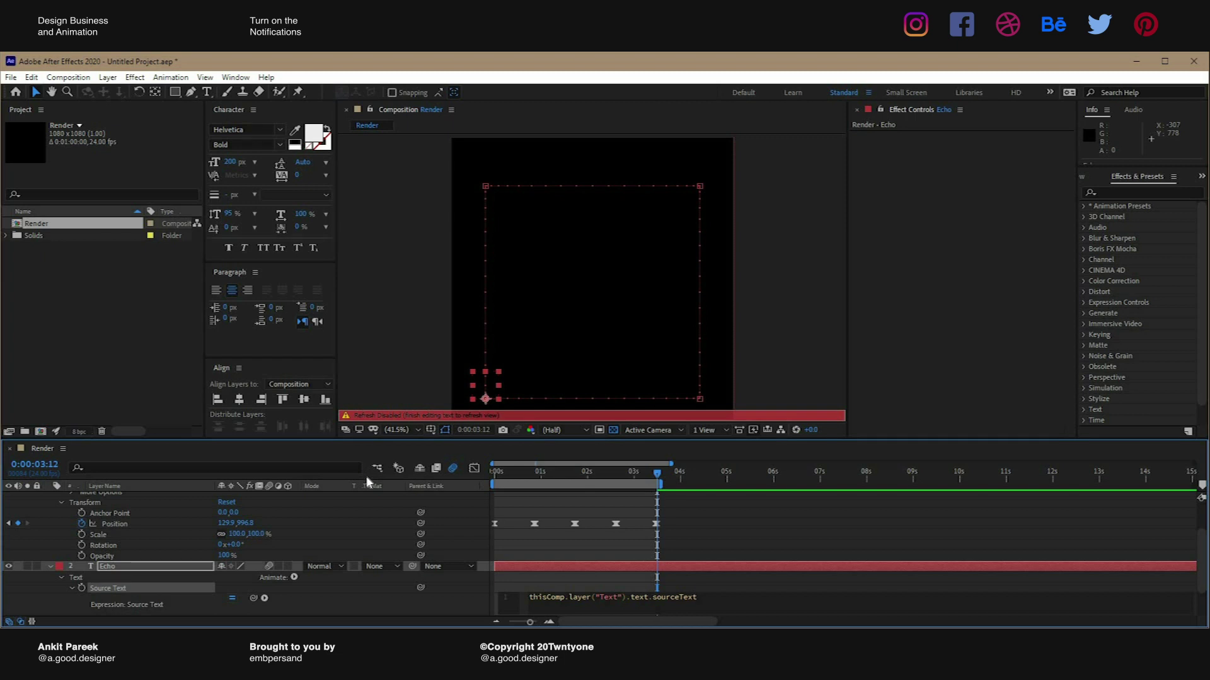
click(155, 513)
scroll(139, 504, up, 2)
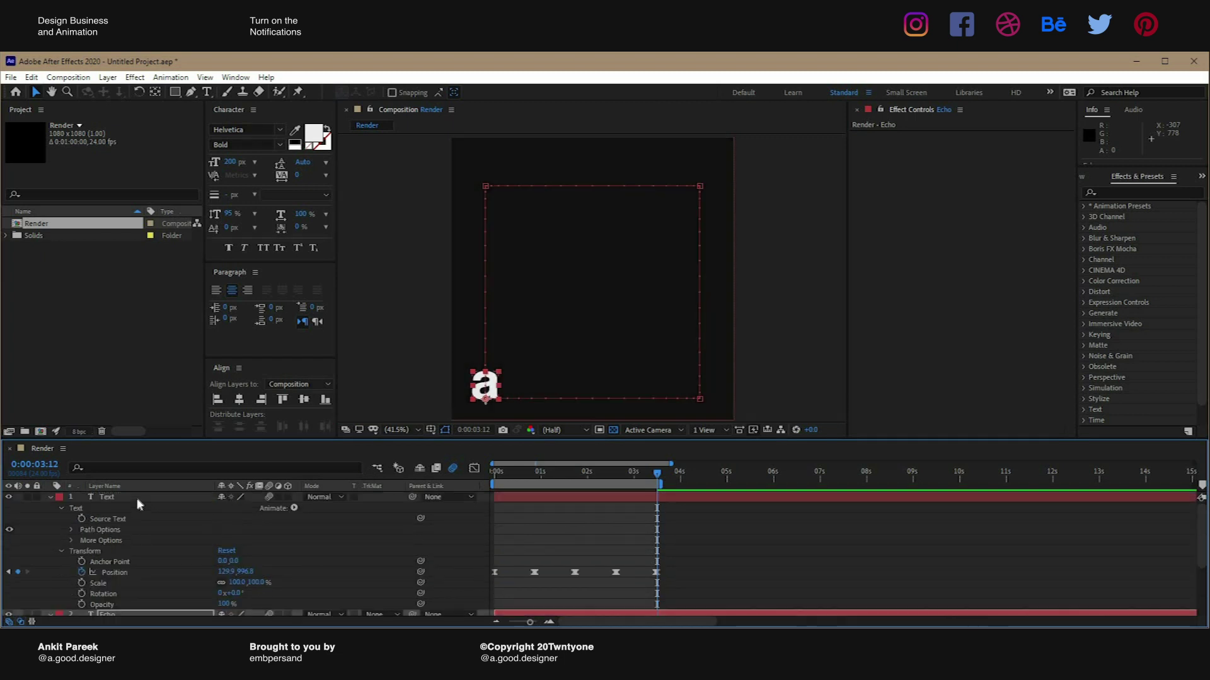
click(139, 499)
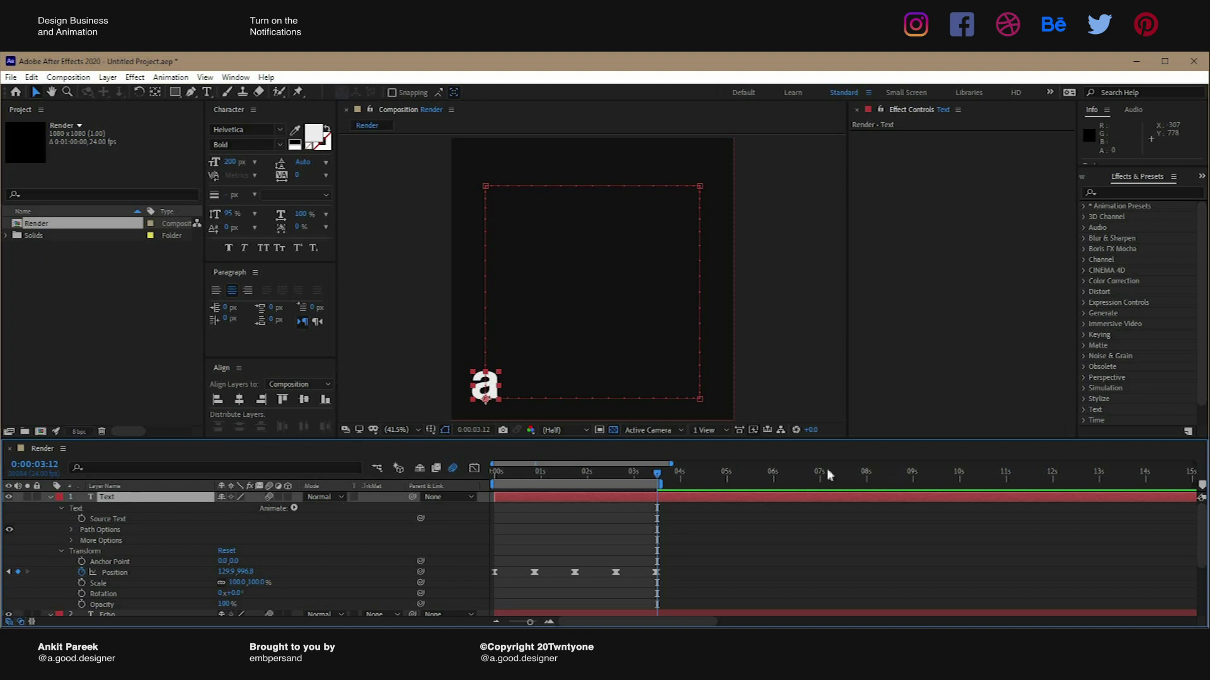
double_click(497, 385)
key(Right)
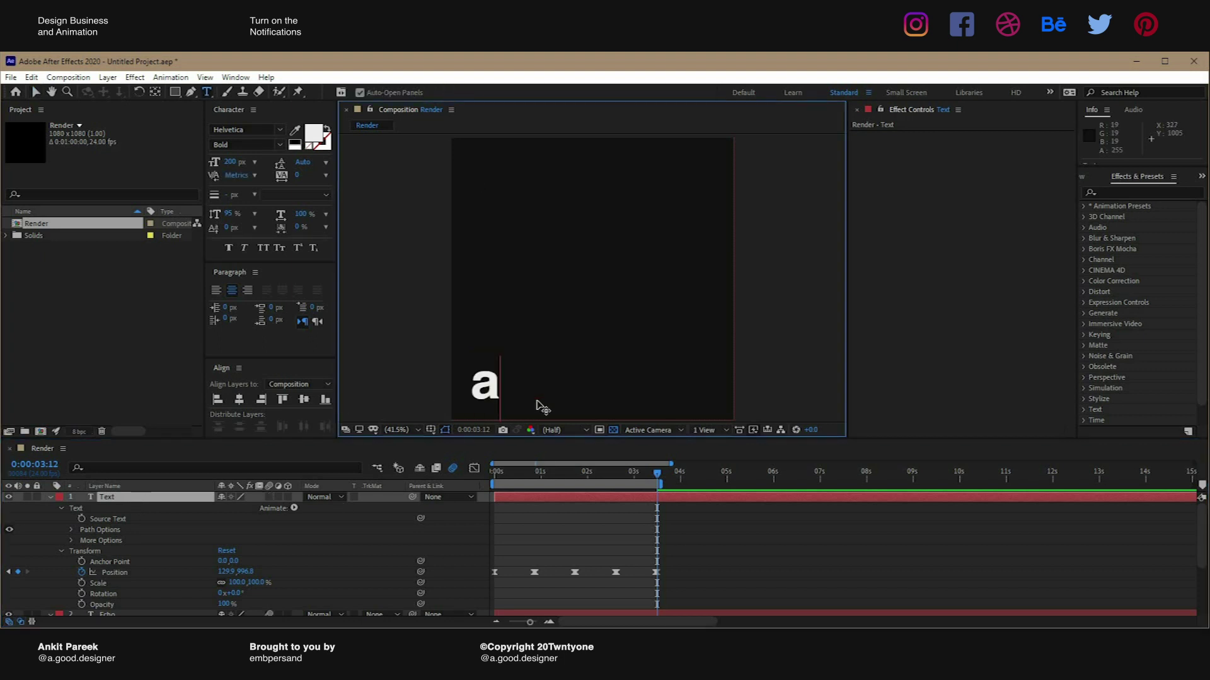
text(p)
key(Escape)
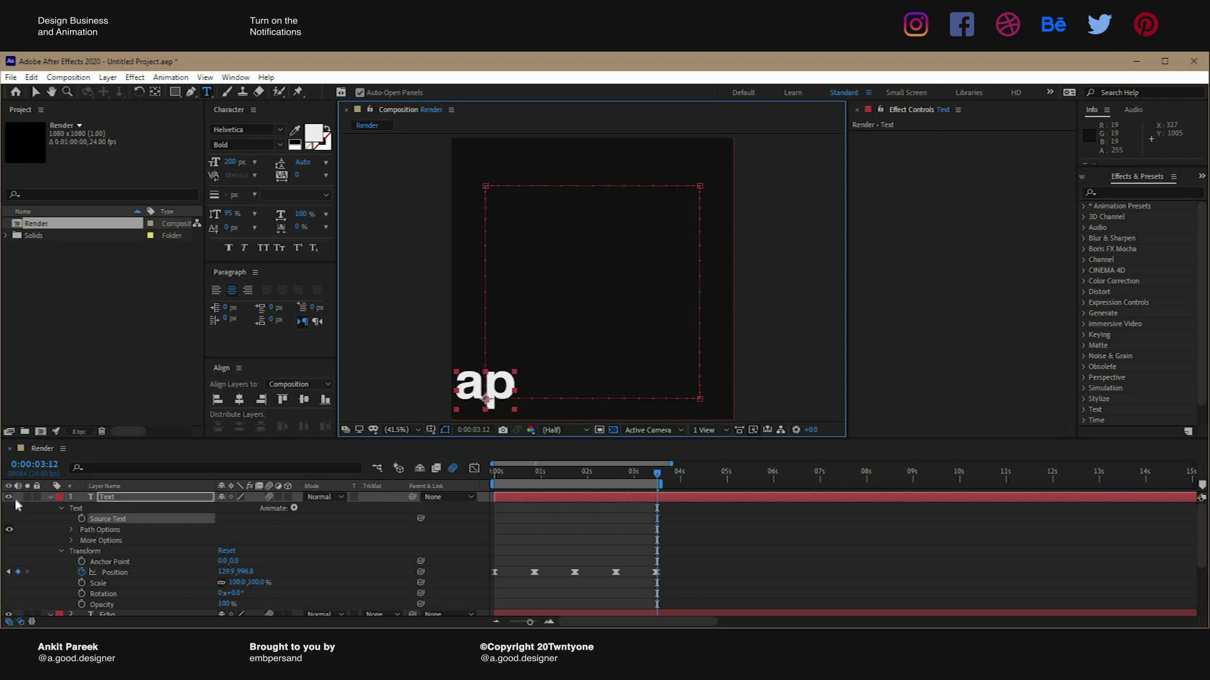
click(9, 497)
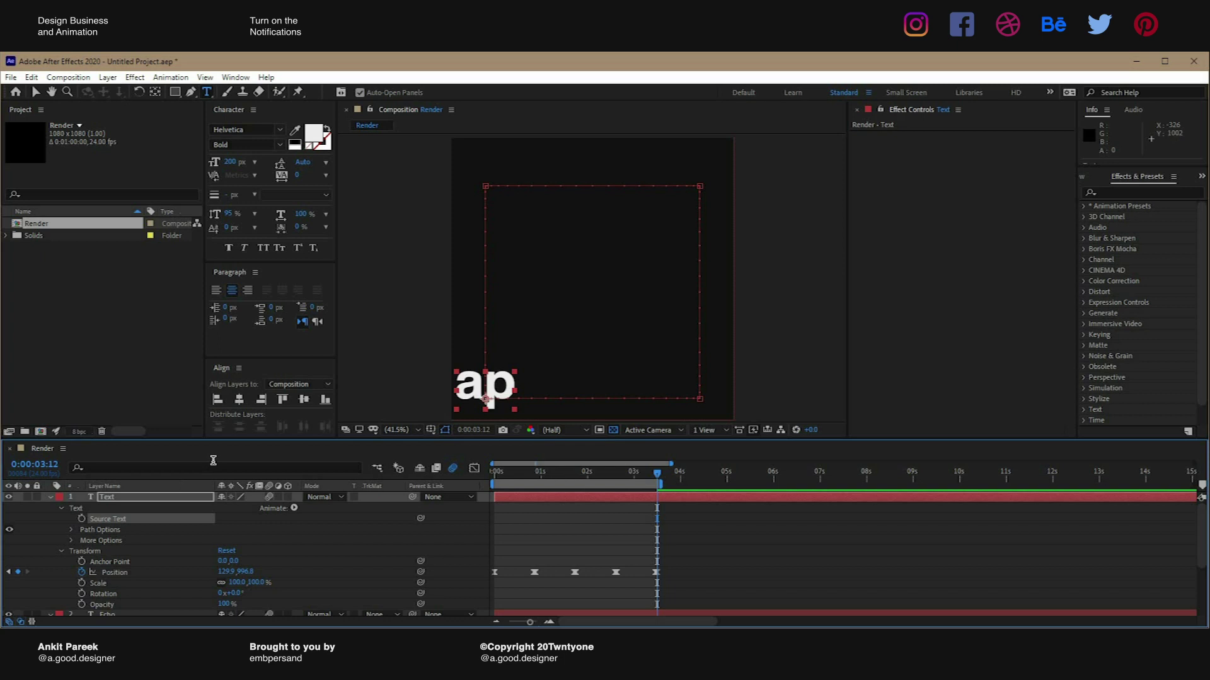
key(ctrl+z)
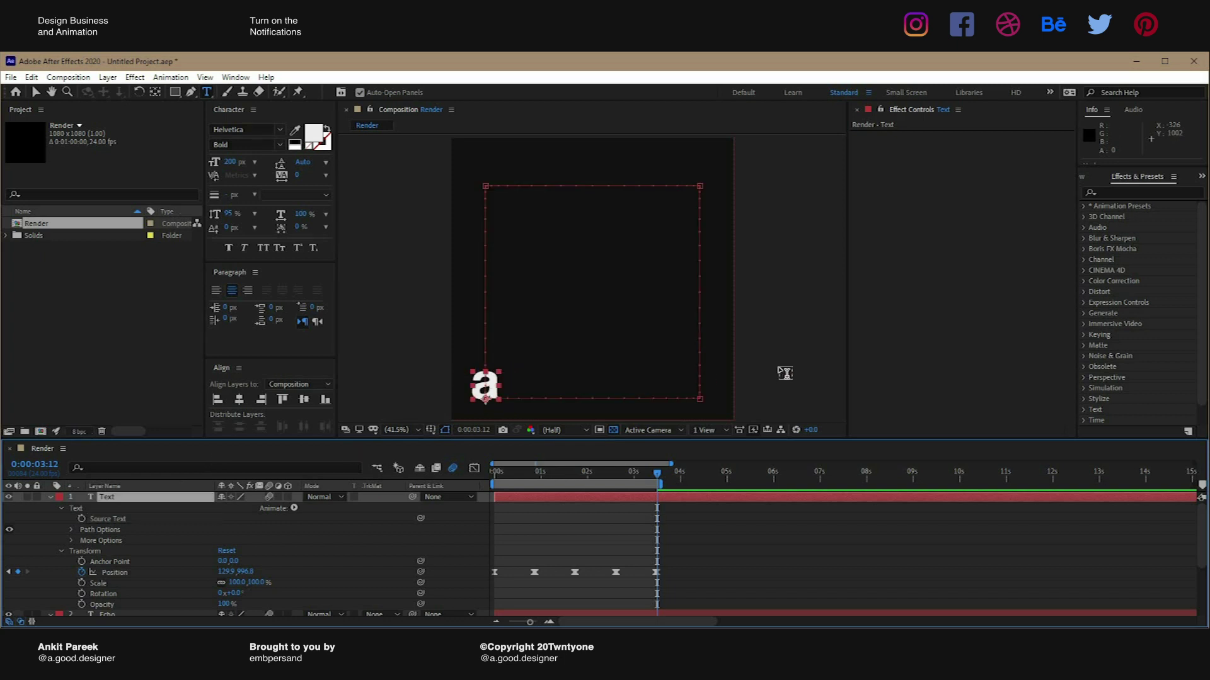
key(v)
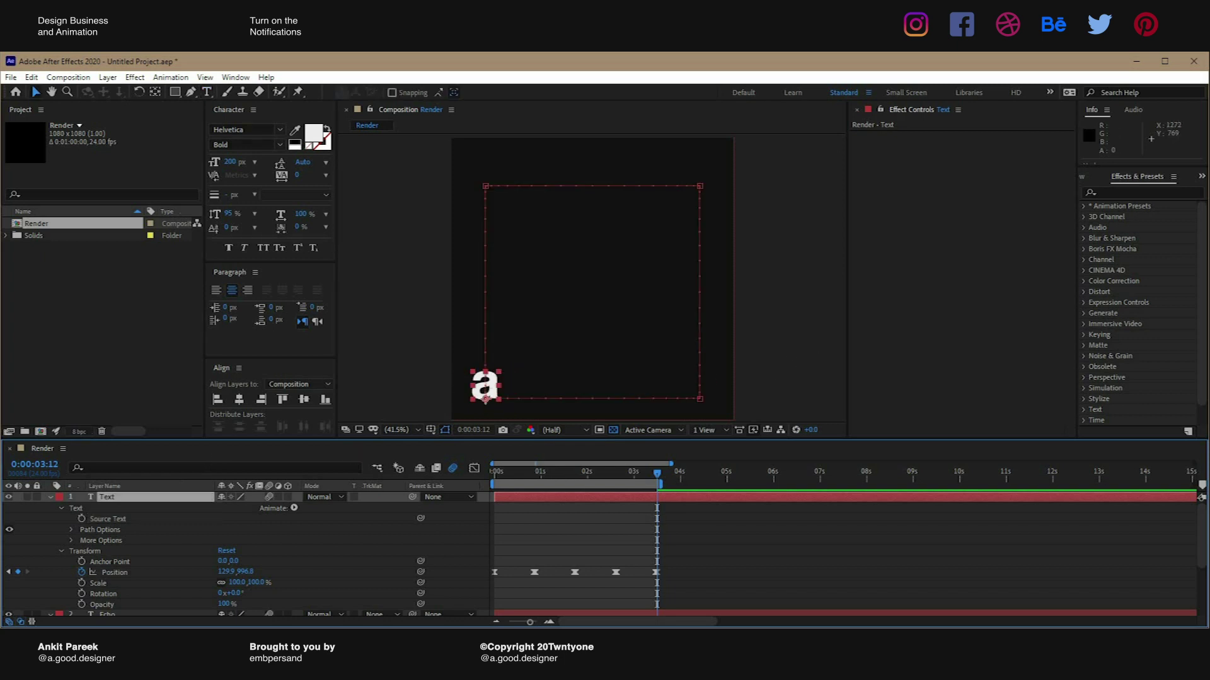
click(772, 243)
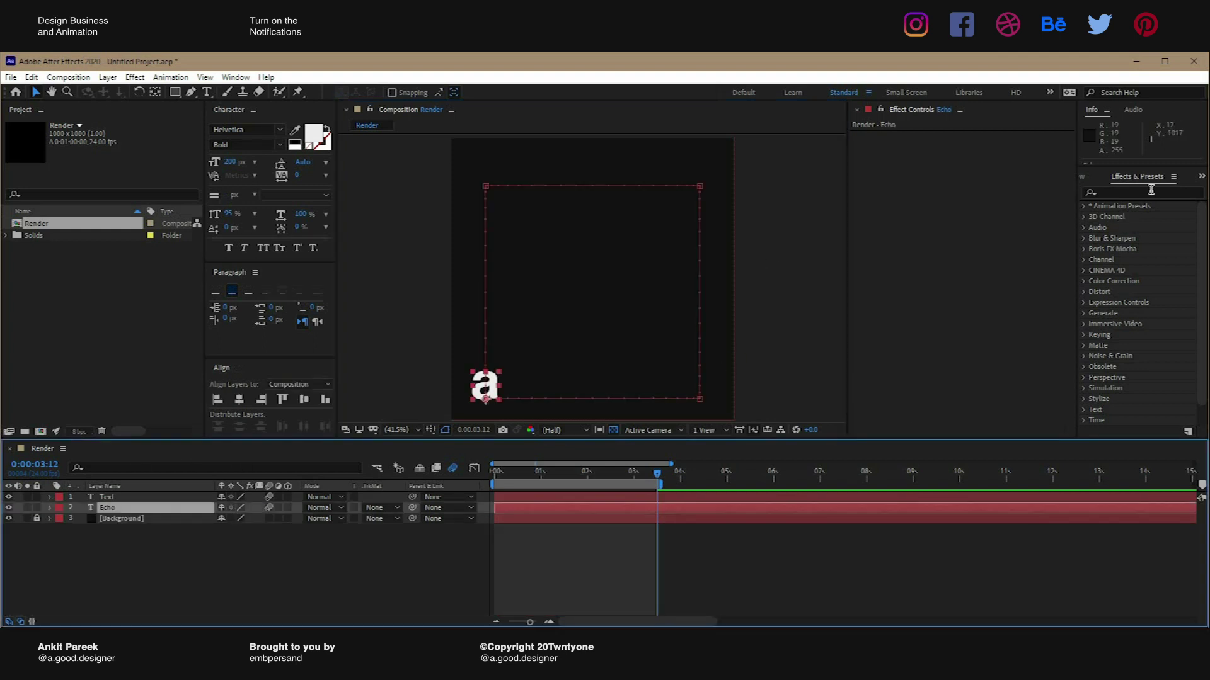
Search Effects & Presets for 'echo' and drop the Time > Echo effect onto the Echo layer
click(1151, 191)
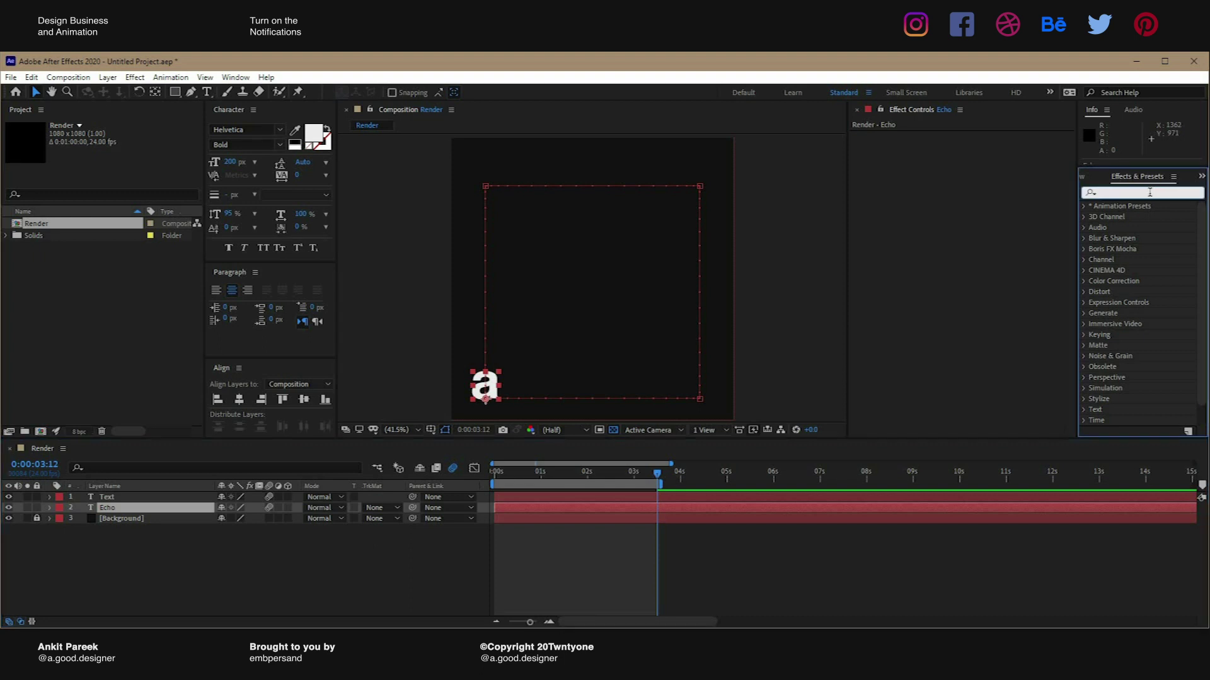
text(e)
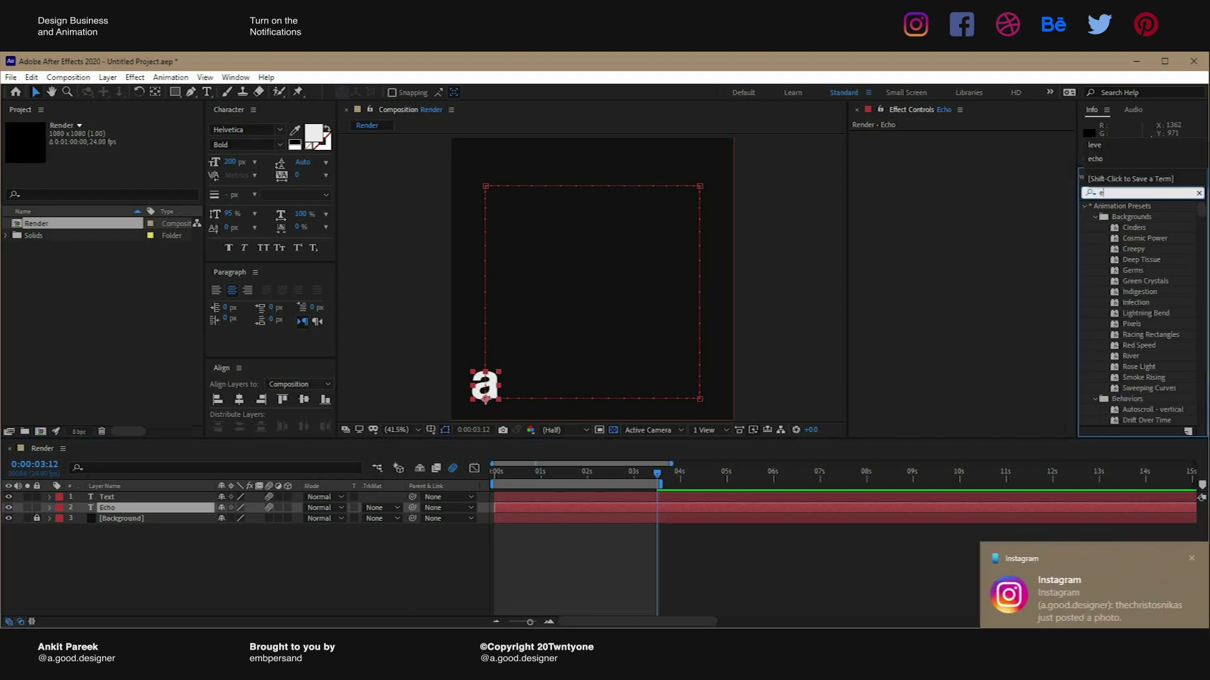
text(cho)
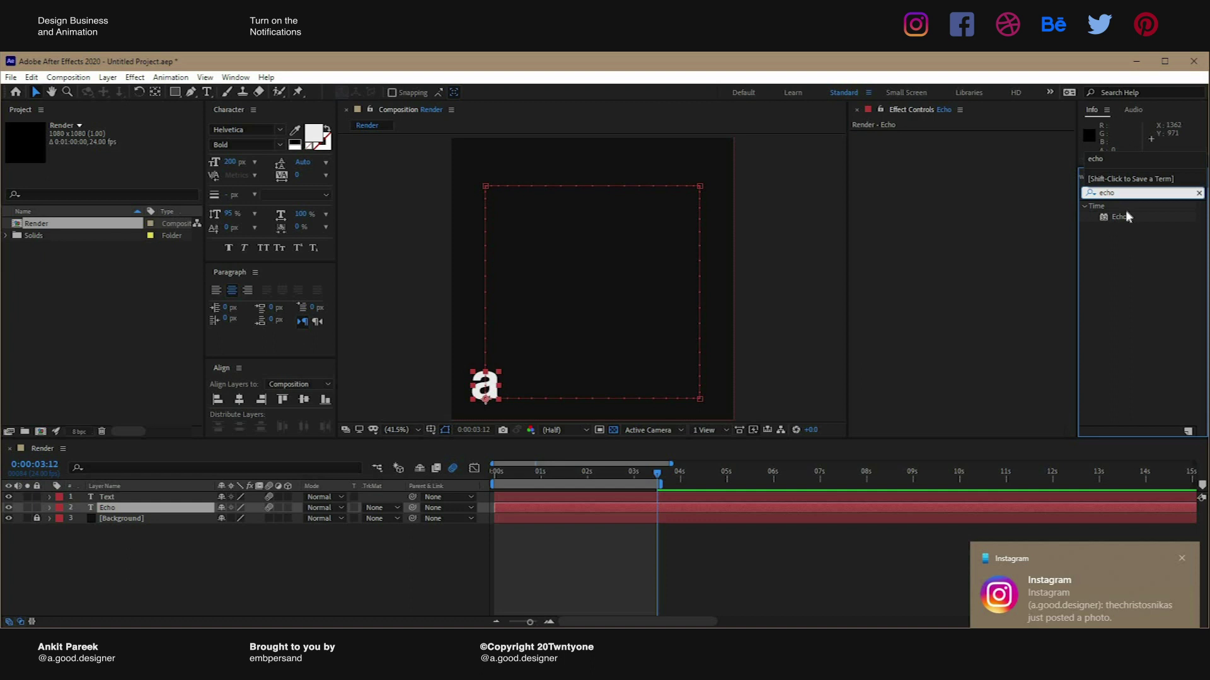
drag(1125, 217, 145, 505)
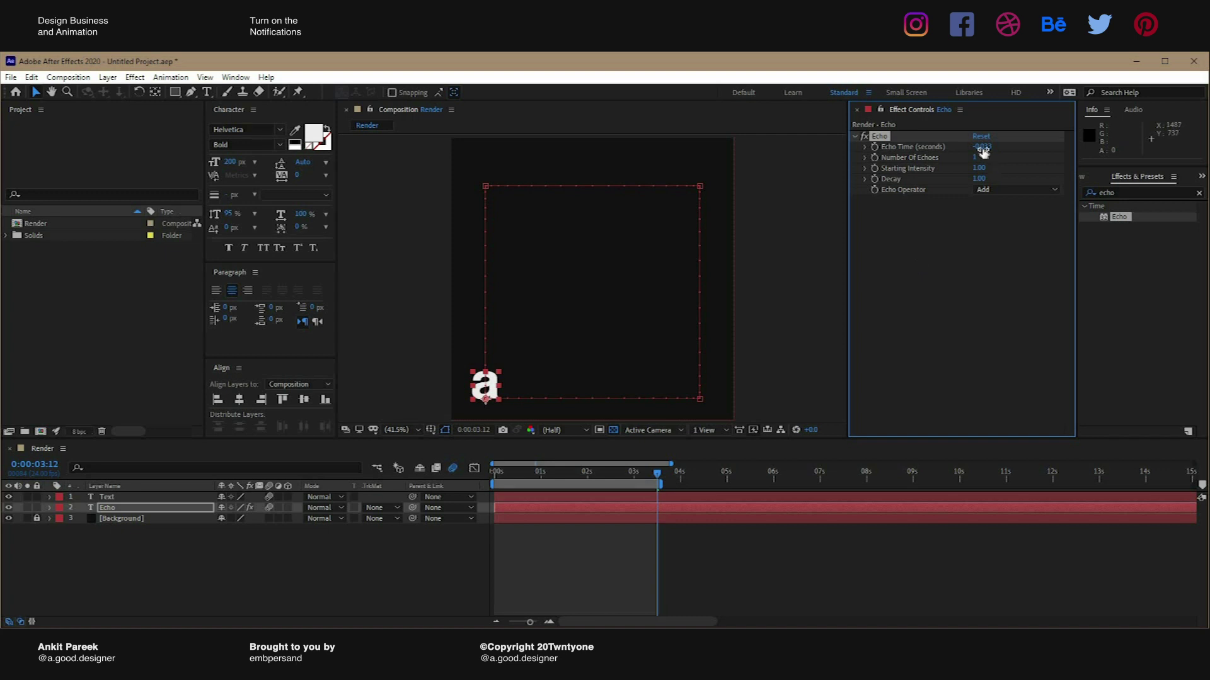
Preview the animation and toggle the Echo effect off and on to compare
click(982, 148)
key(space)
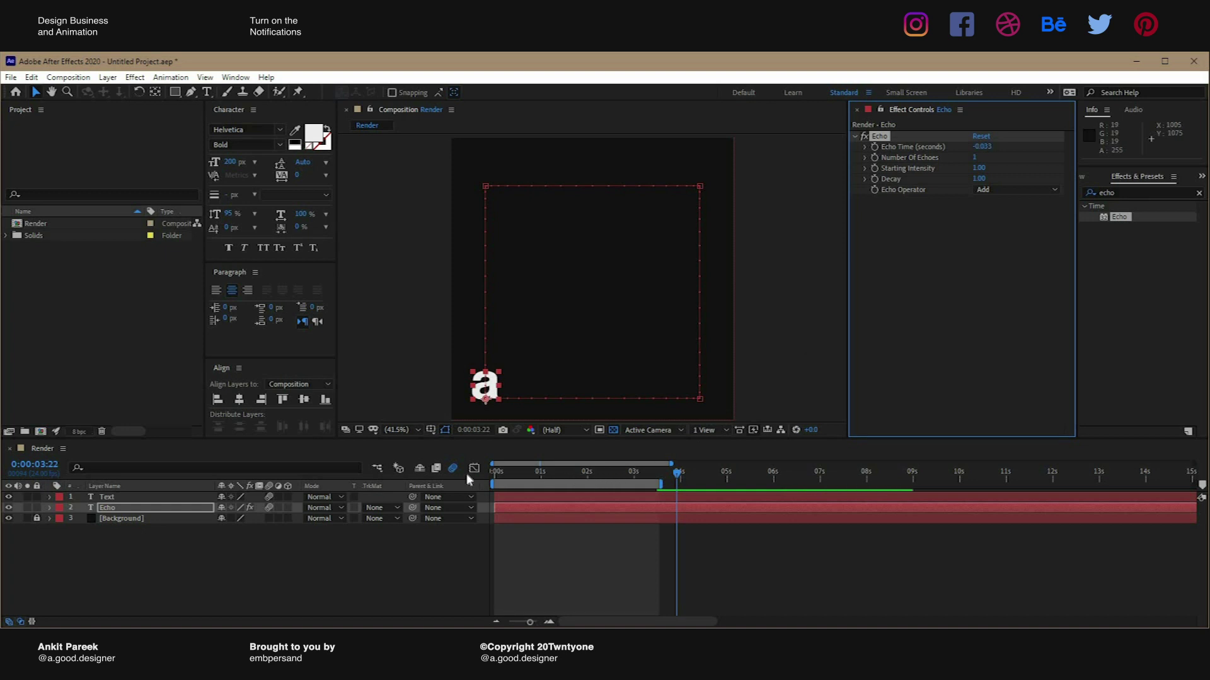
key(space)
key(space)
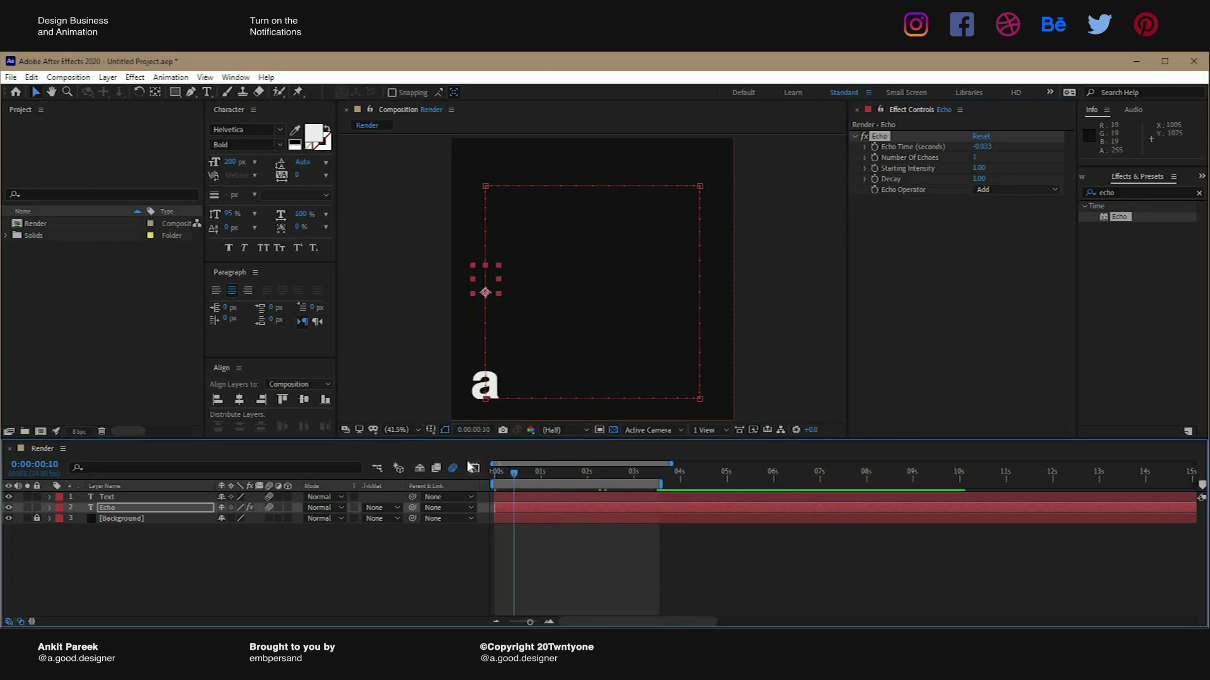
click(864, 136)
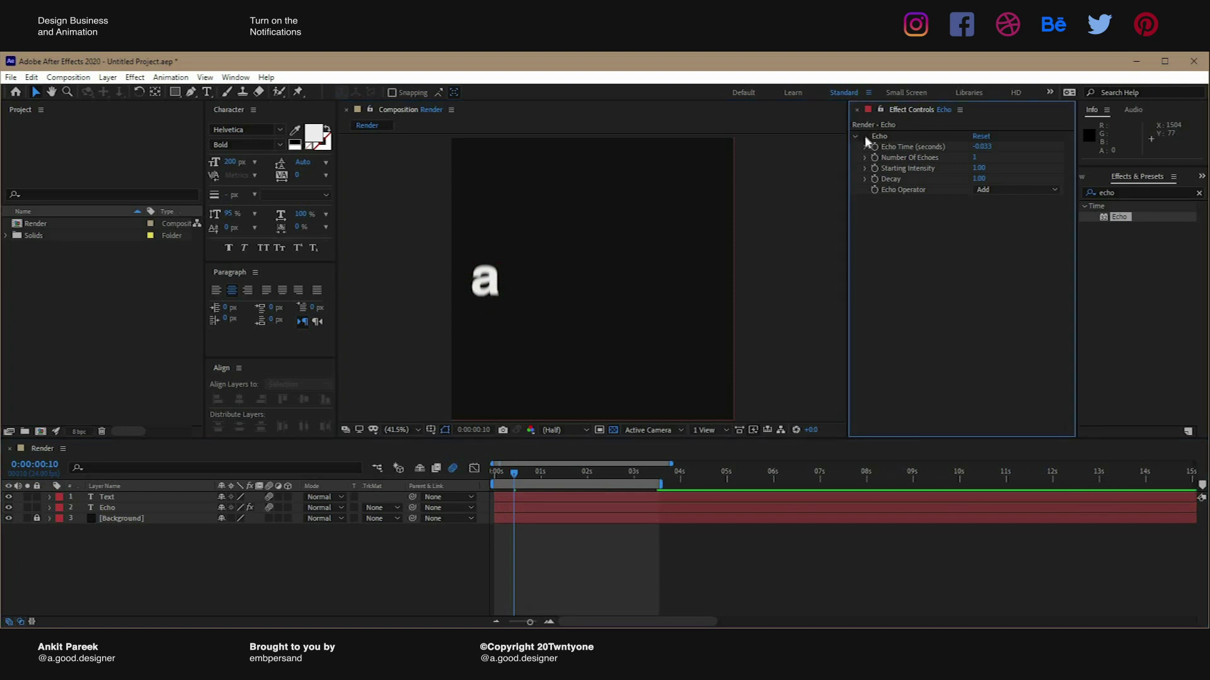
click(864, 136)
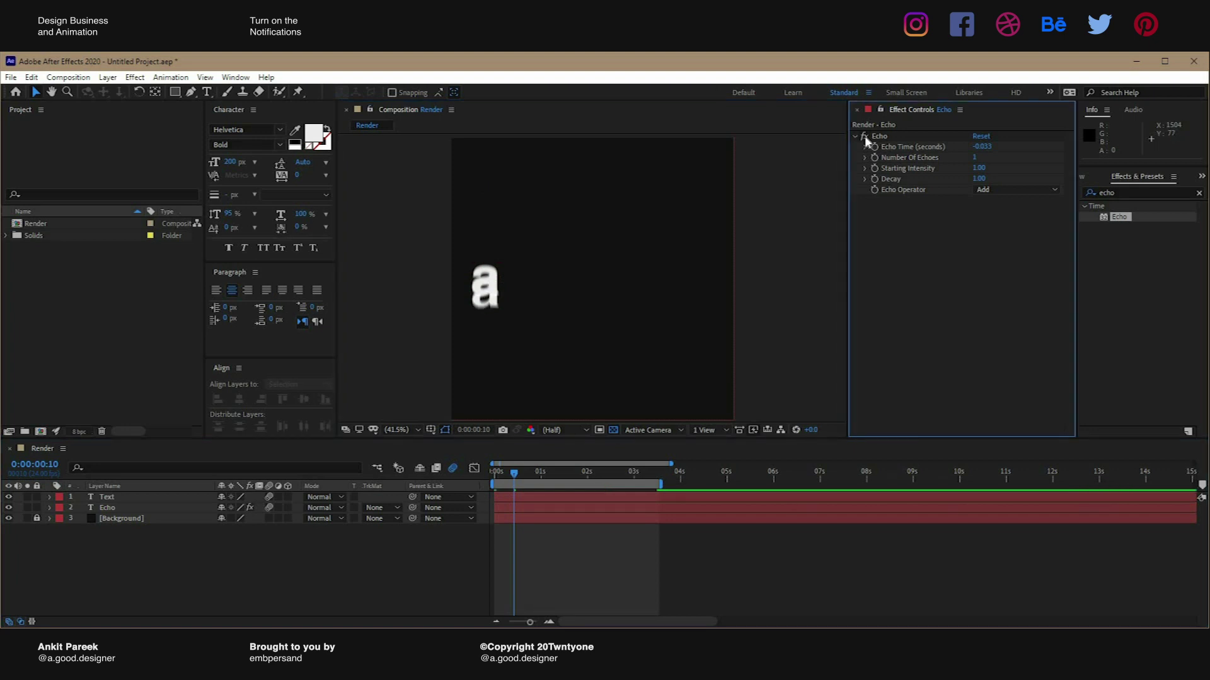
Set Echo Time to -0.009 and Number Of Echoes to 50
click(990, 146)
key(ctrl+a)
text(-0.00)
click(952, 202)
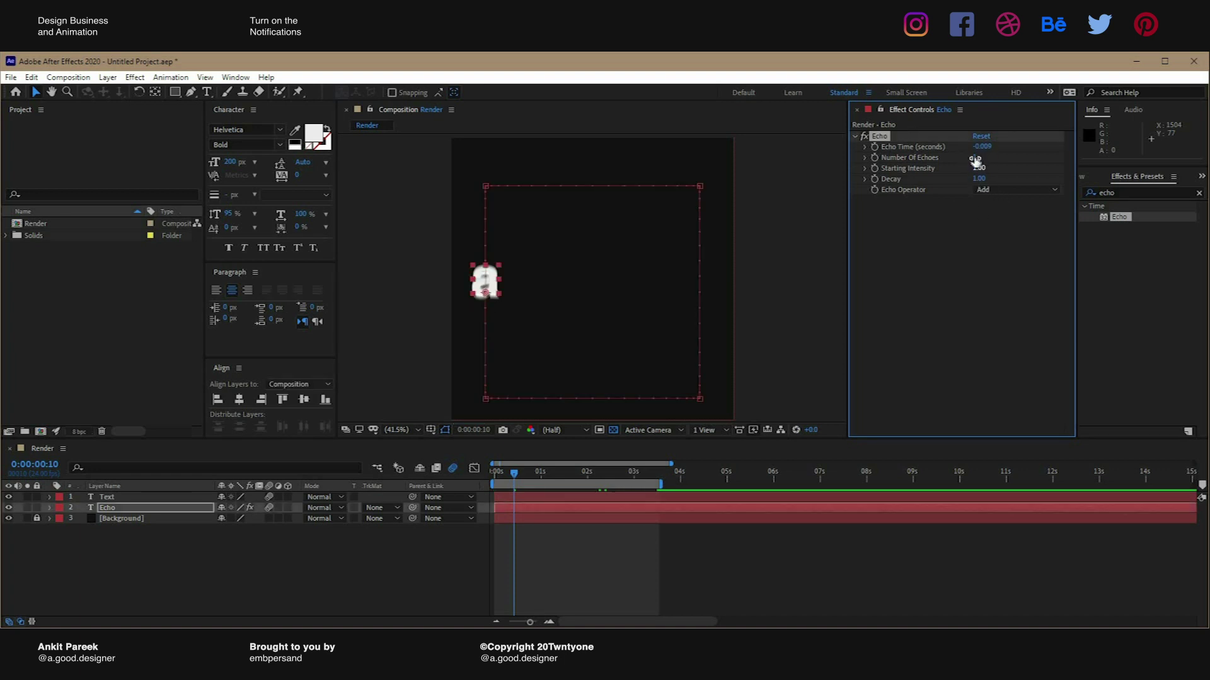
key(Tab)
text(50)
key(Return)
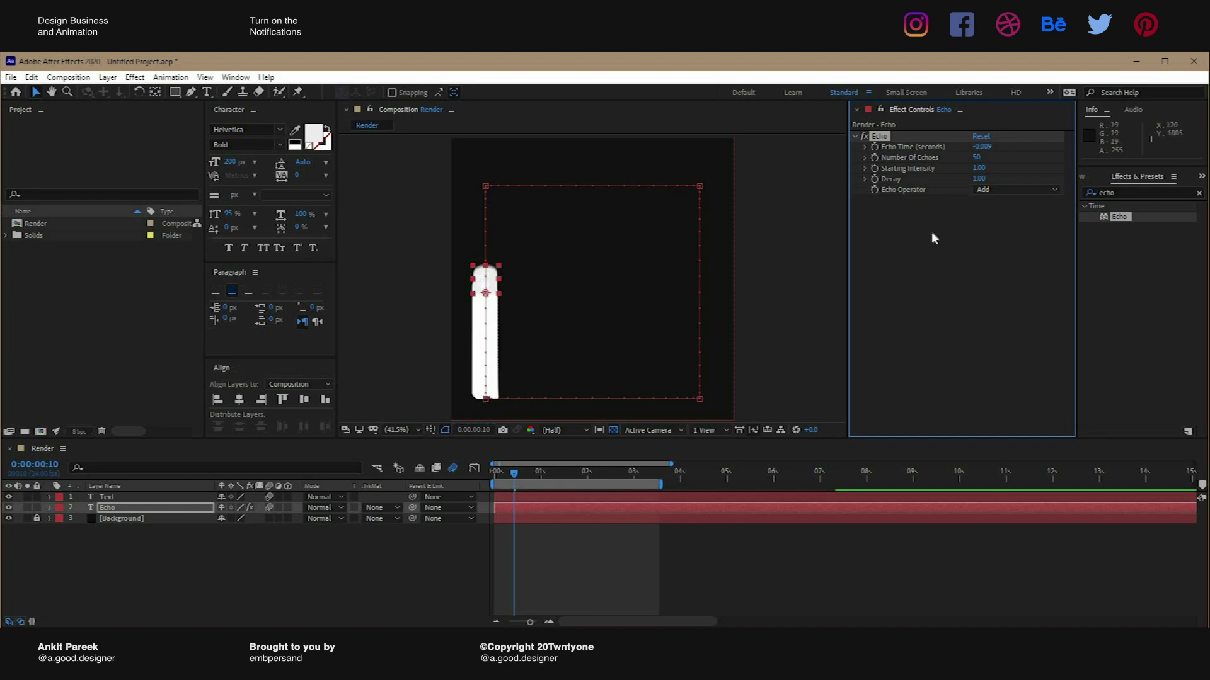
Set the Echo Decay to 0.90 and deselect the Echo layer
click(978, 179)
text(0.9)
key(Return)
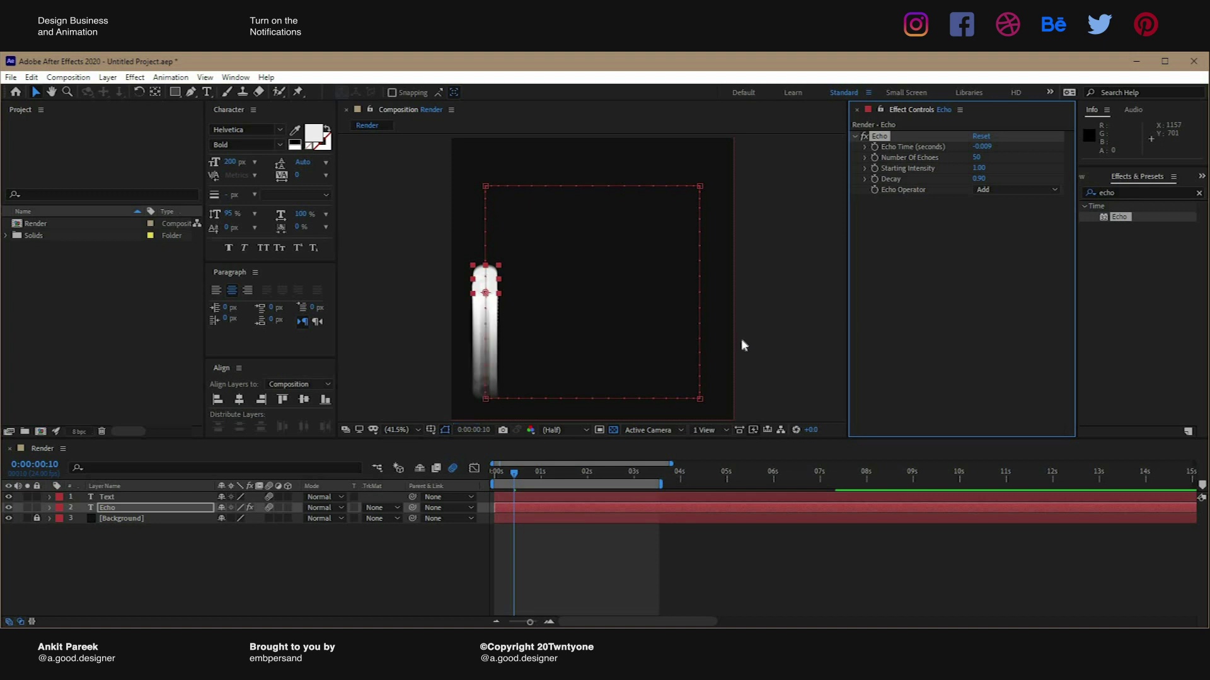
click(651, 325)
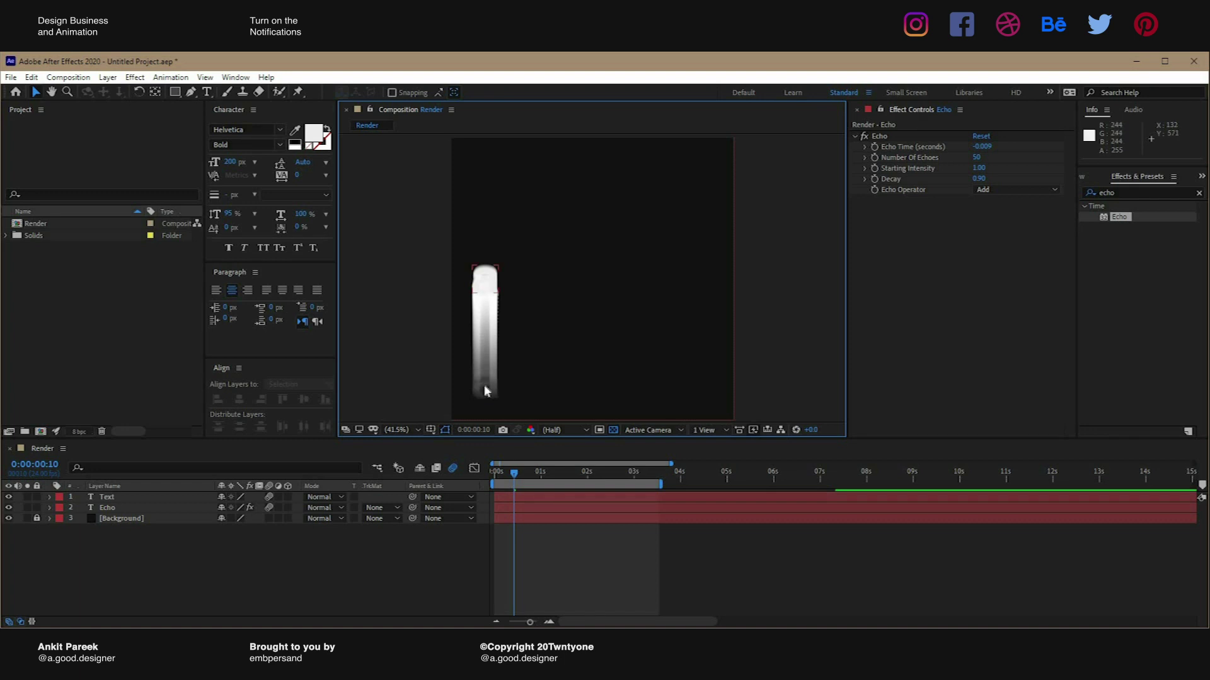
Rewind to the first frame, stop the looping preview and return to the Echo settings
drag(514, 475, 506, 471)
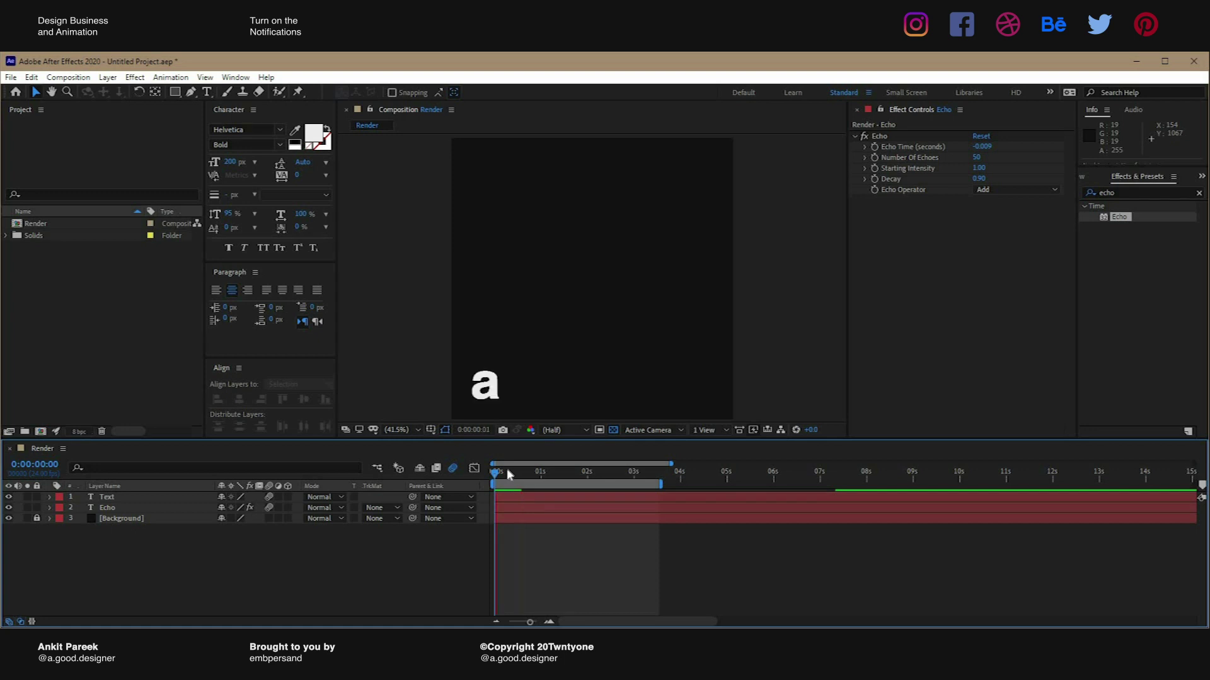
key(space)
key(space)
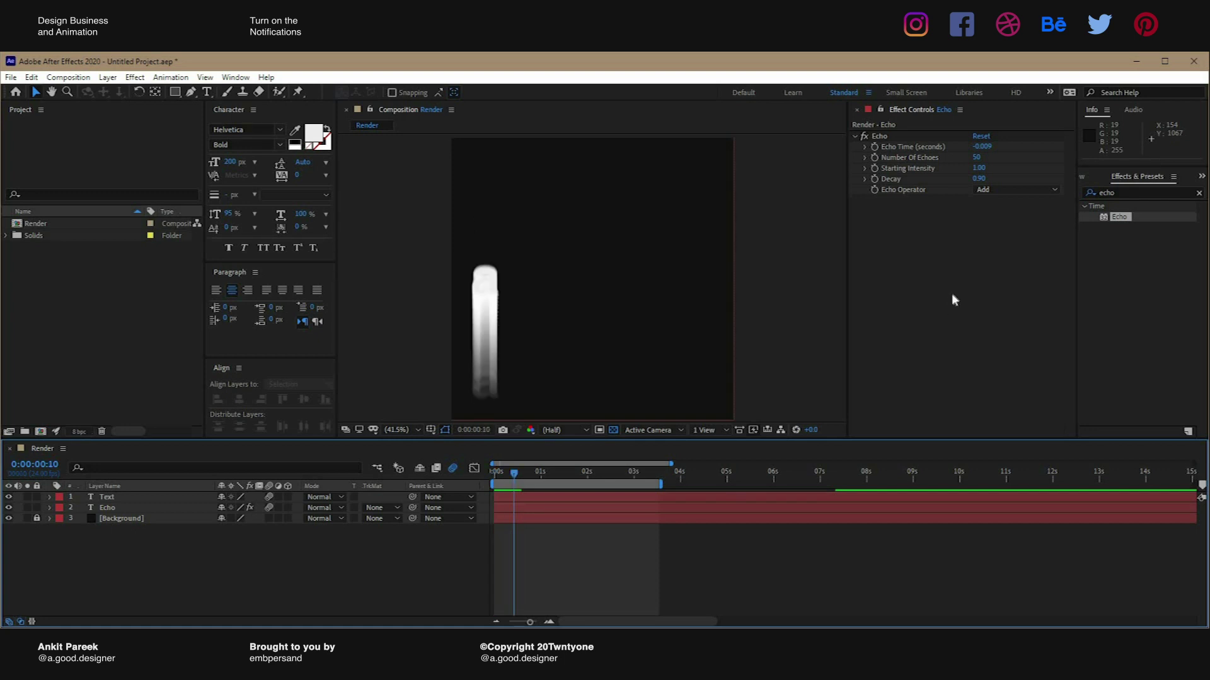
click(918, 264)
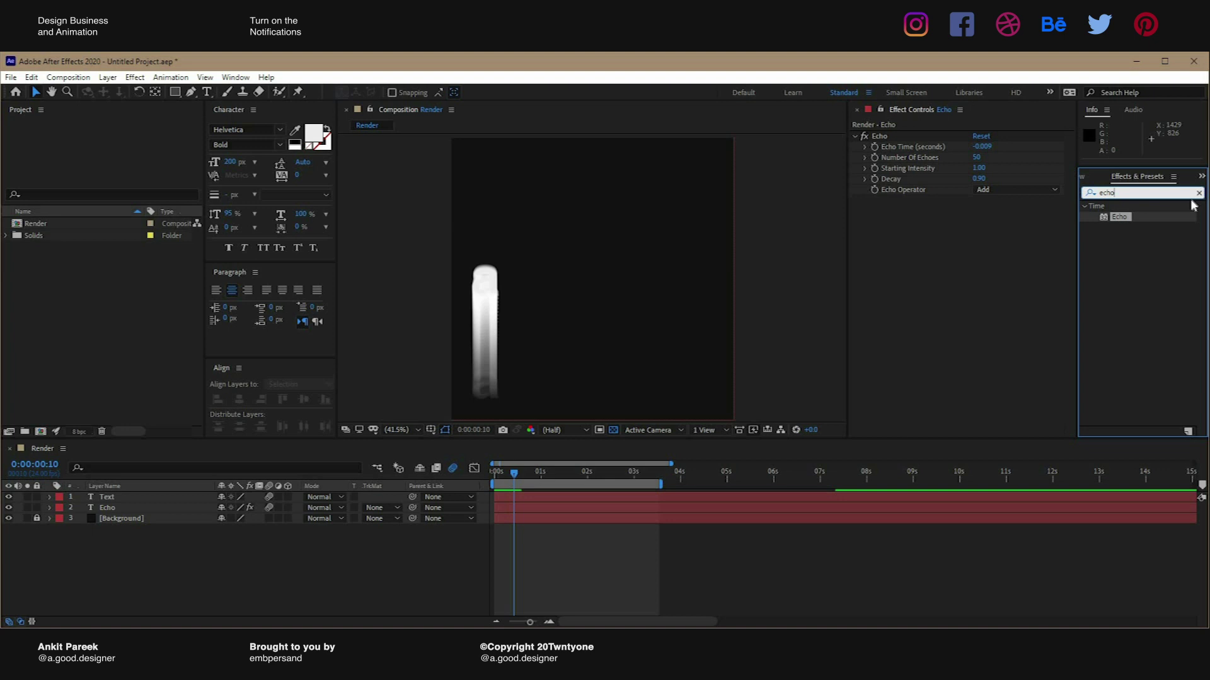
Search '4' in Effects & Presets and apply 4-Color Gradient to the Echo layer
key(BackSpace)
key(BackSpace)
key(BackSpace)
key(BackSpace)
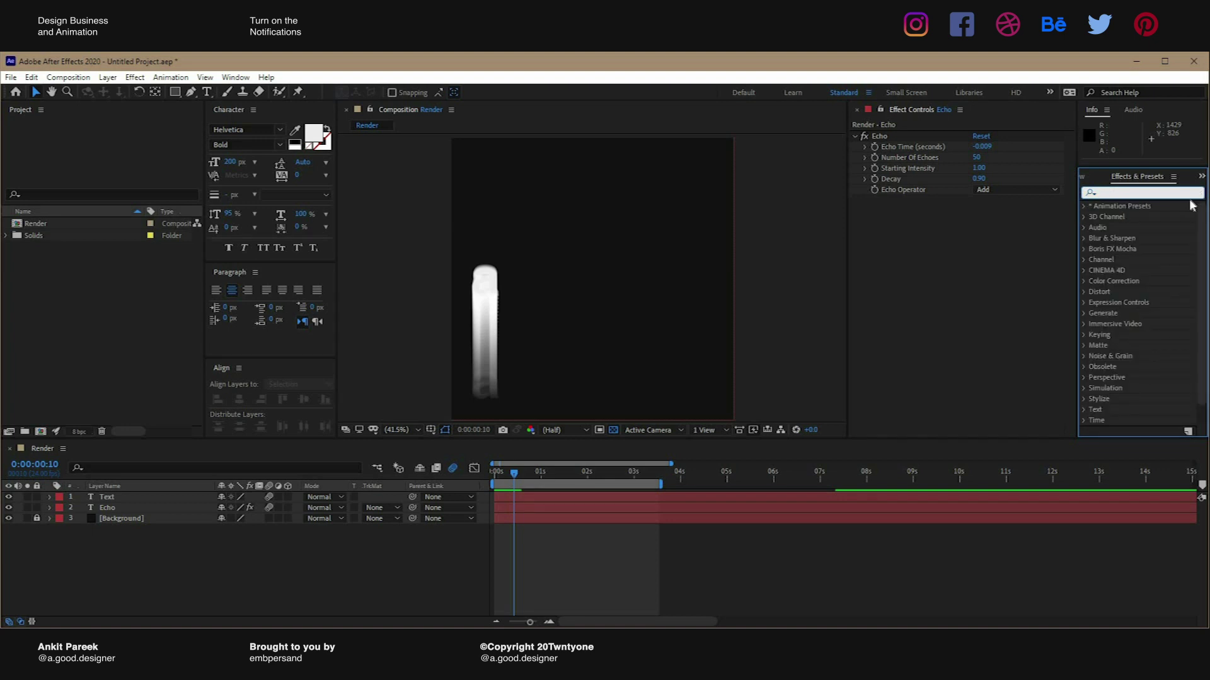
text(4)
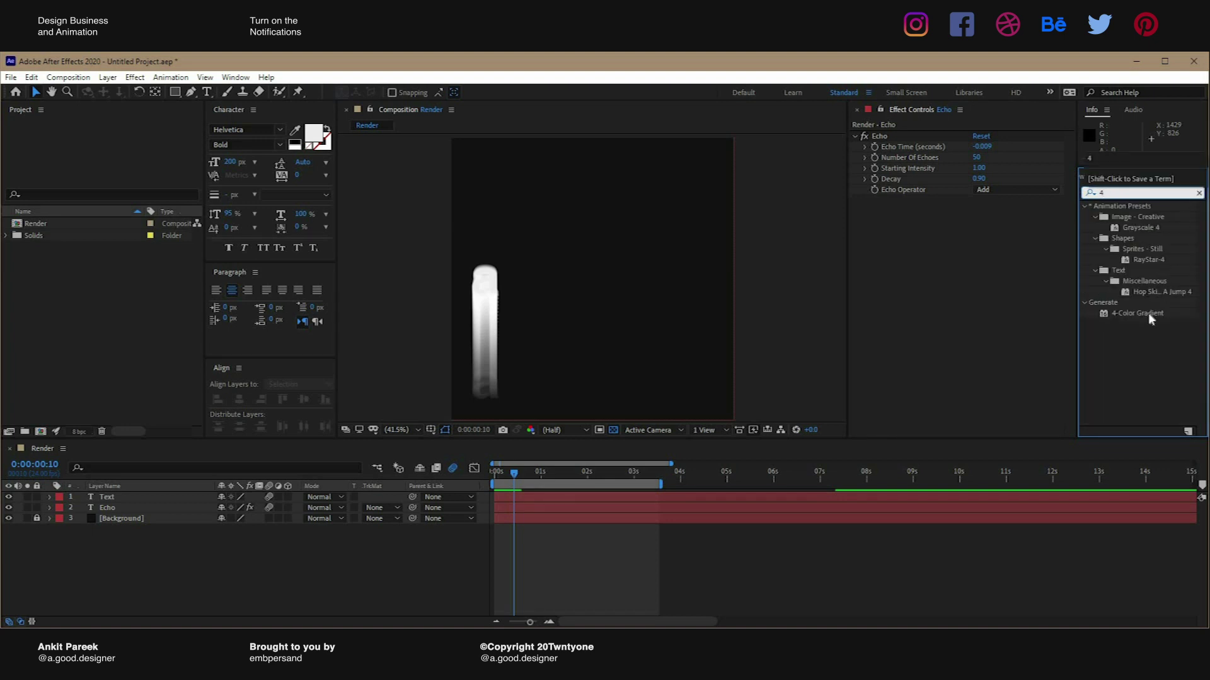
drag(1148, 312, 958, 231)
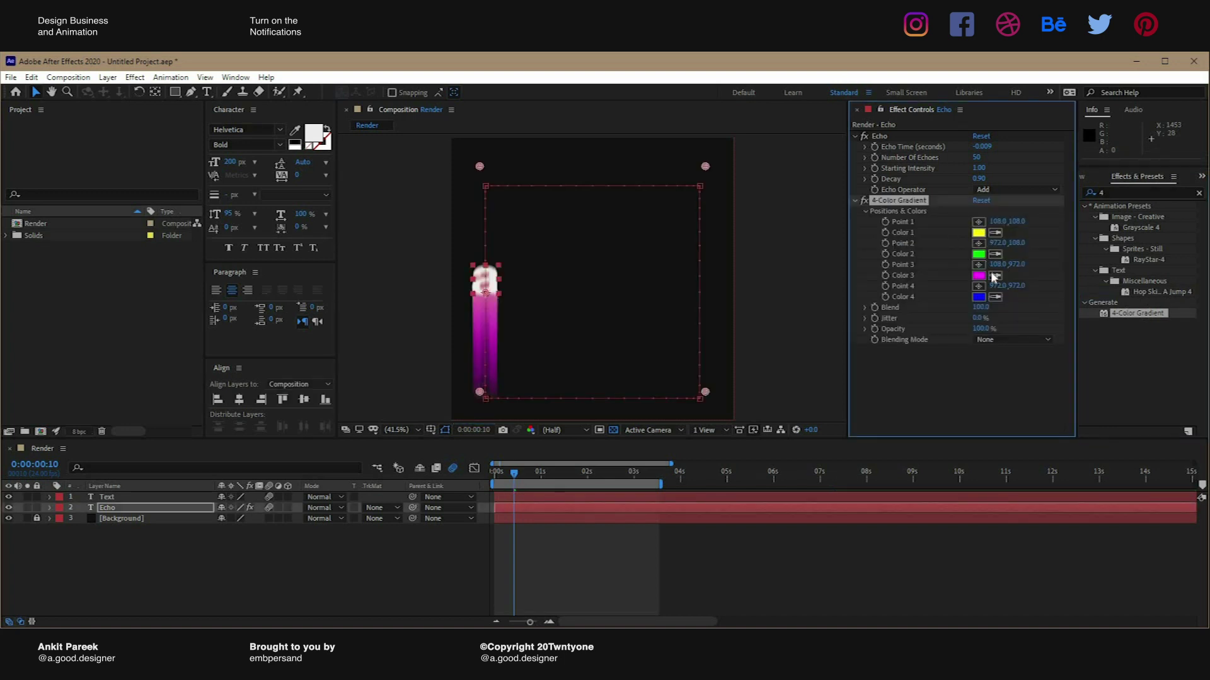
Set gradient Color 1 to red FF0000
click(978, 232)
key(Escape)
click(979, 233)
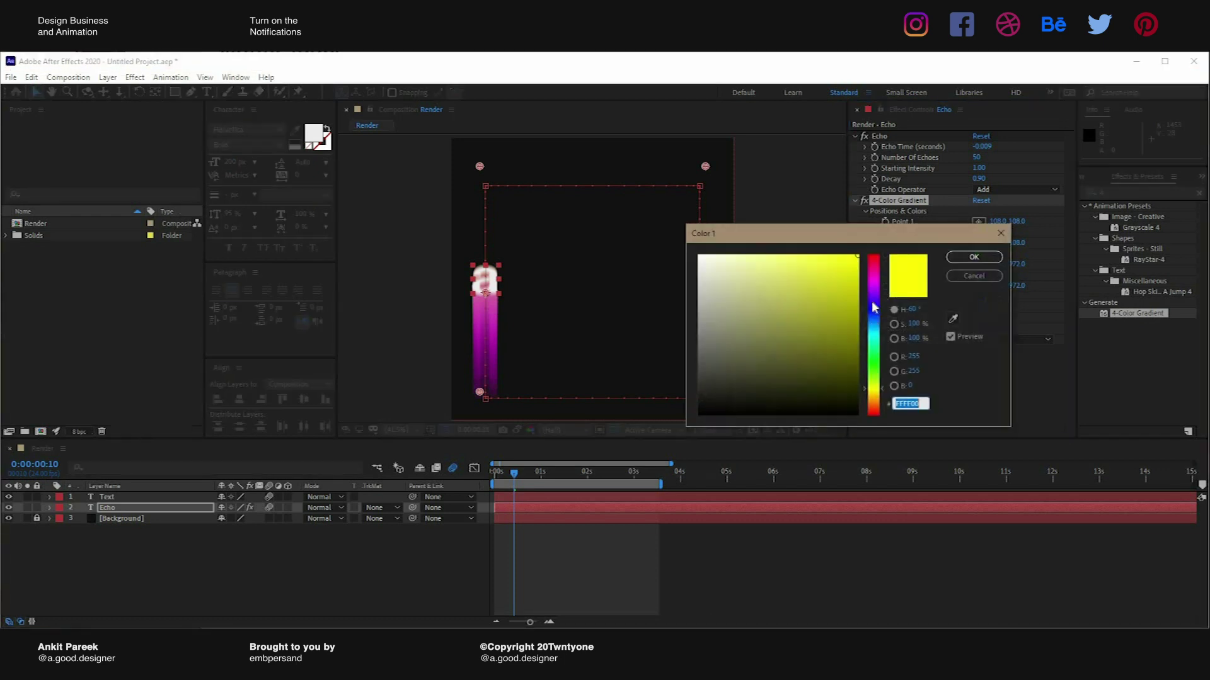
text(FF0000)
key(Tab)
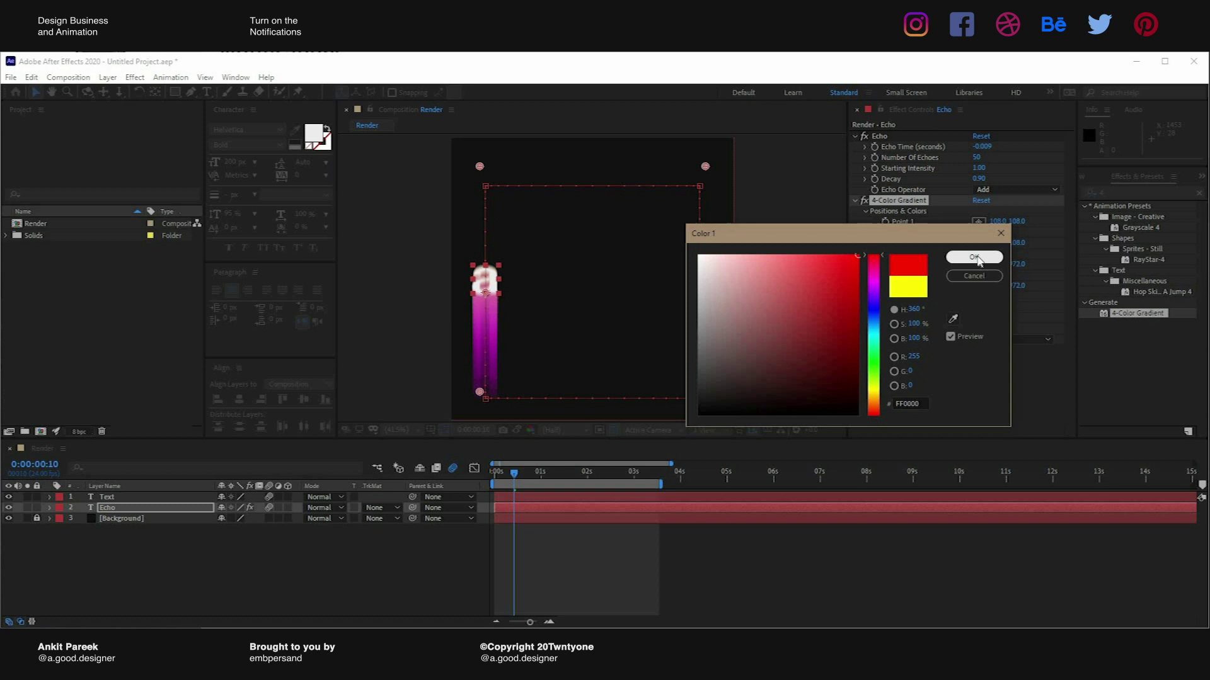
click(974, 257)
Change gradient Color 2 to orange and Color 3 to yellow
click(979, 253)
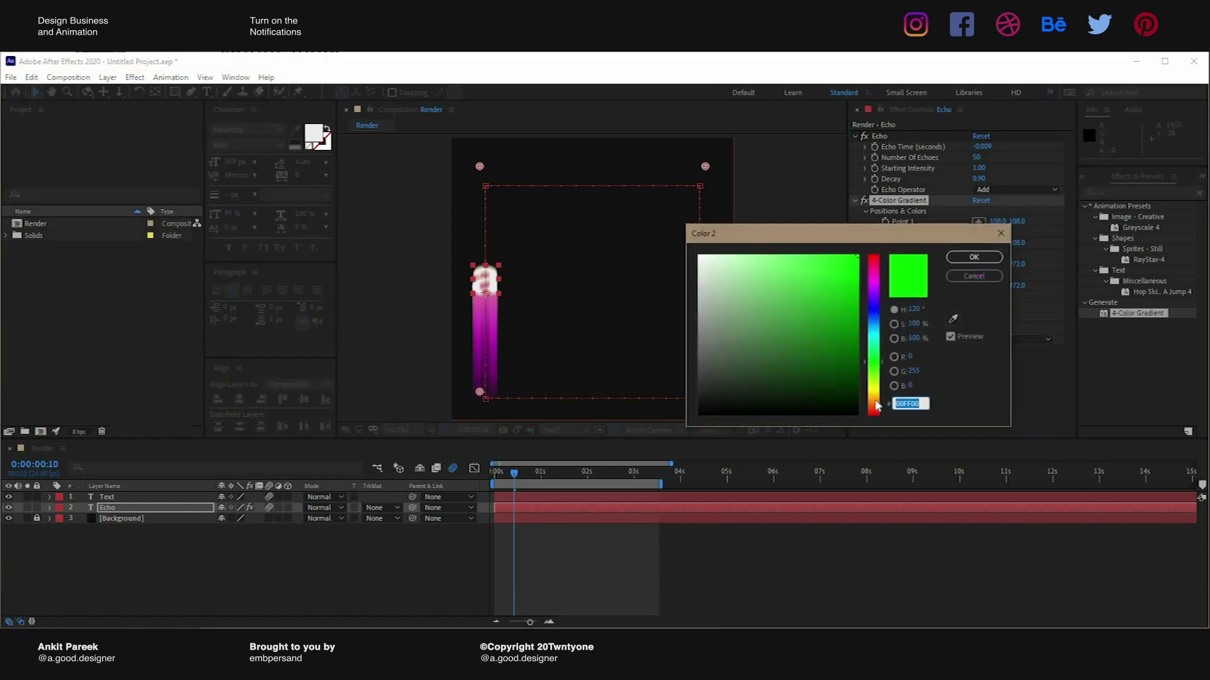
click(878, 405)
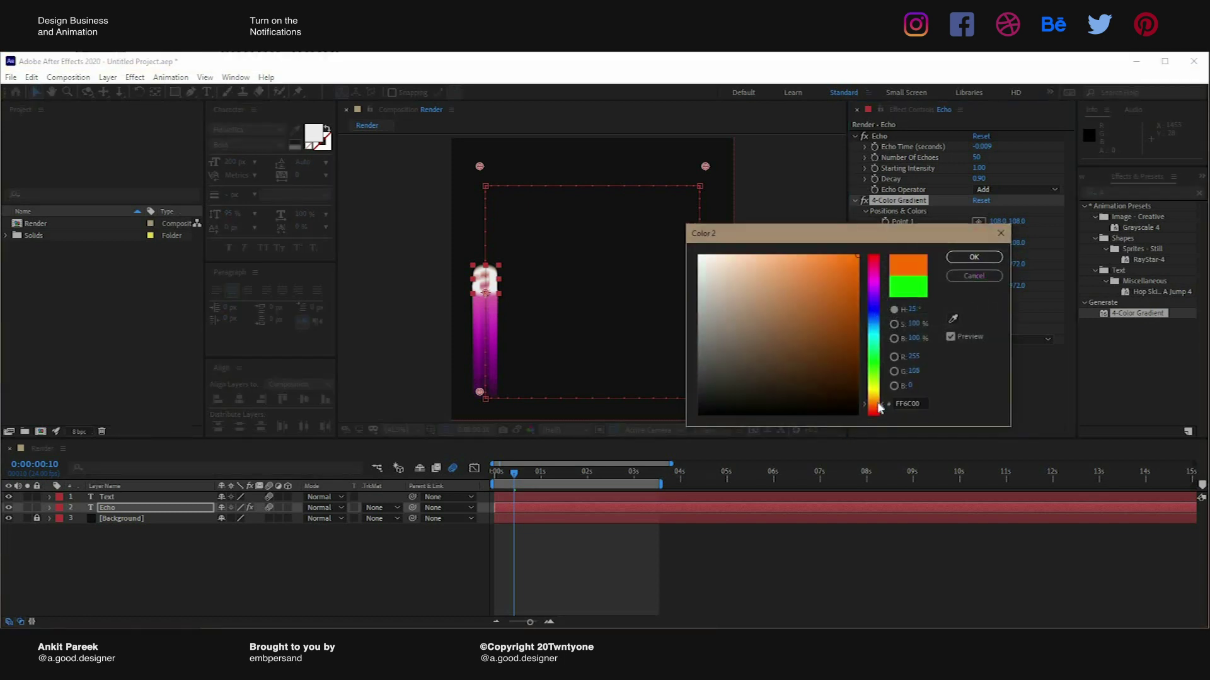
click(974, 257)
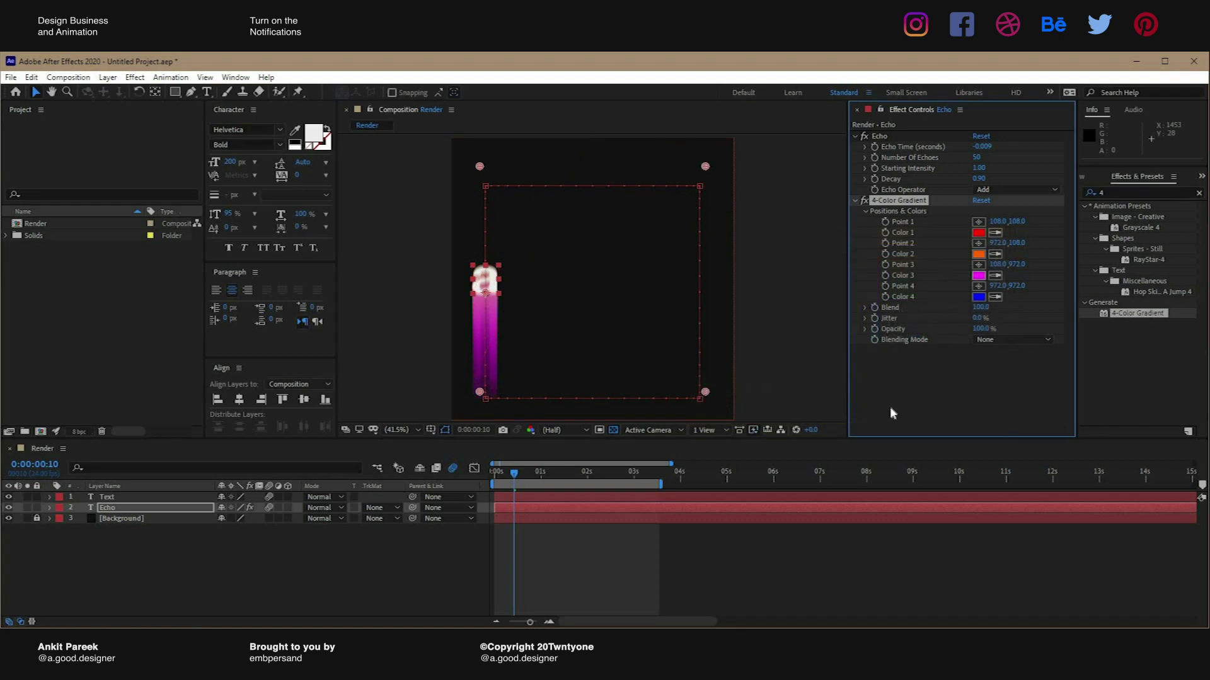
click(978, 275)
click(877, 396)
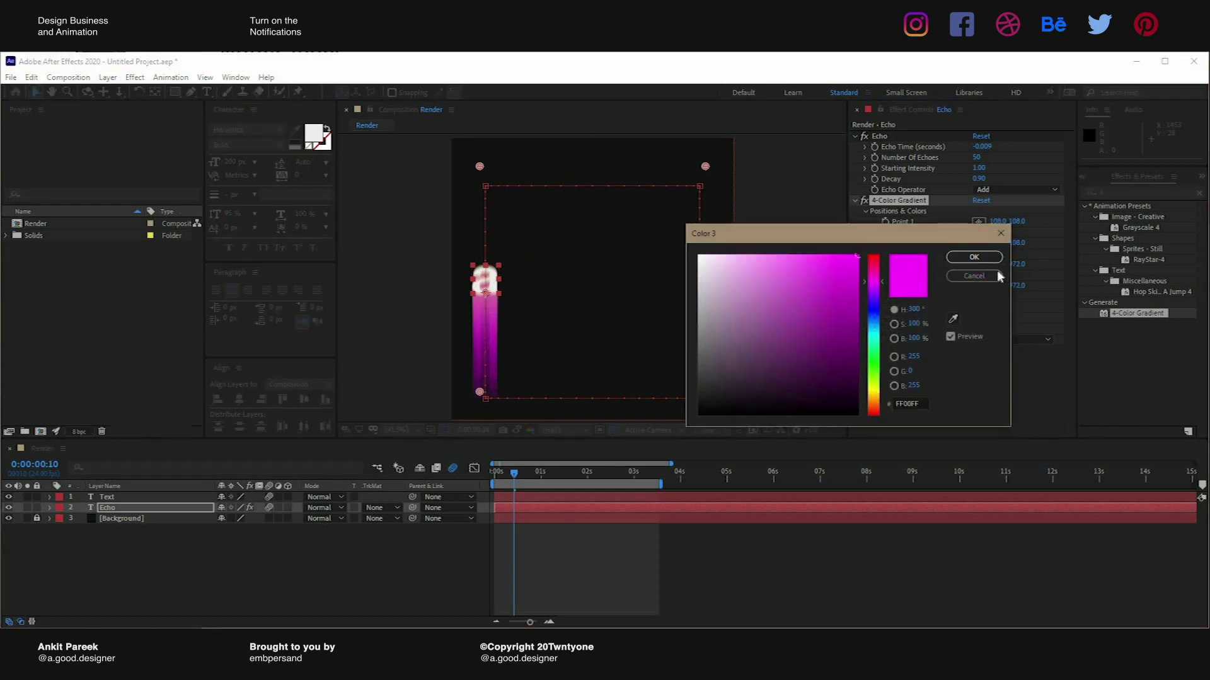
click(985, 259)
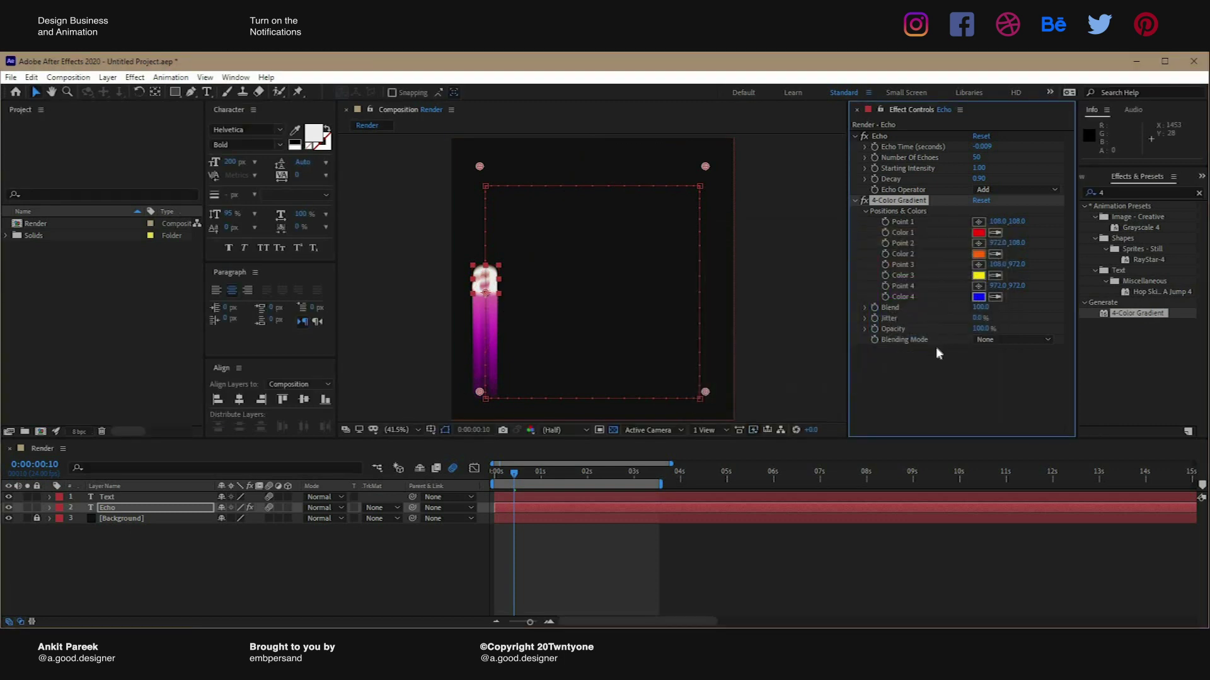
Set gradient Color 4 to pink
click(978, 297)
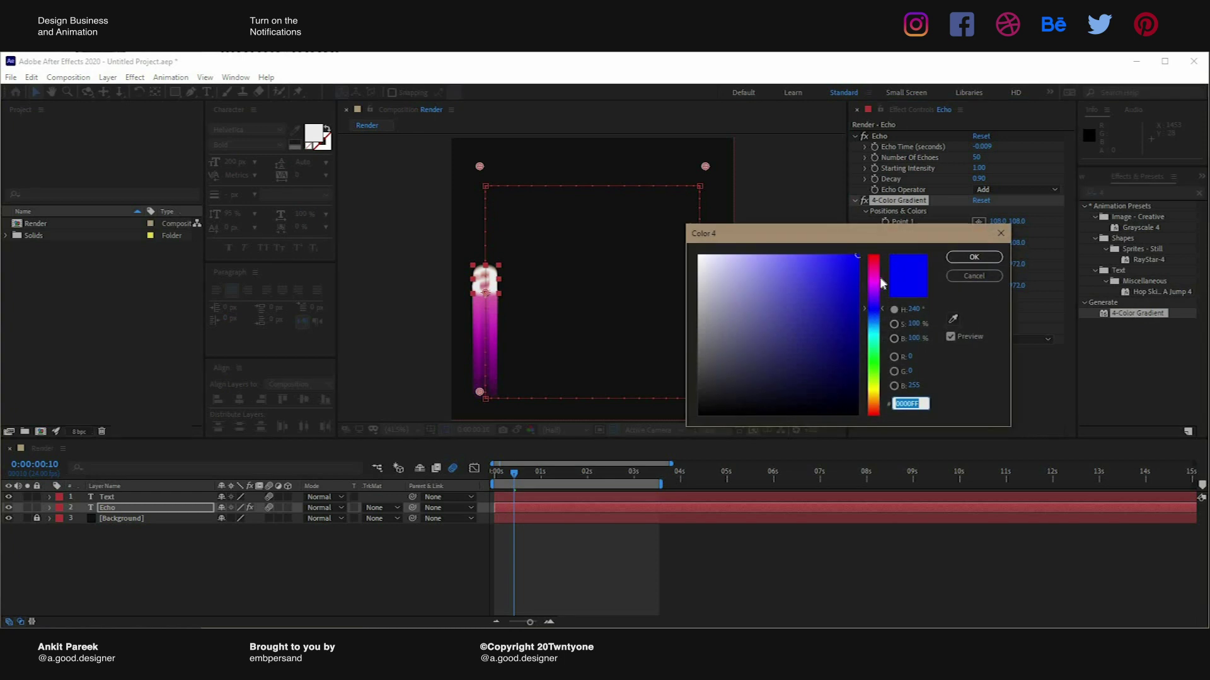
click(884, 277)
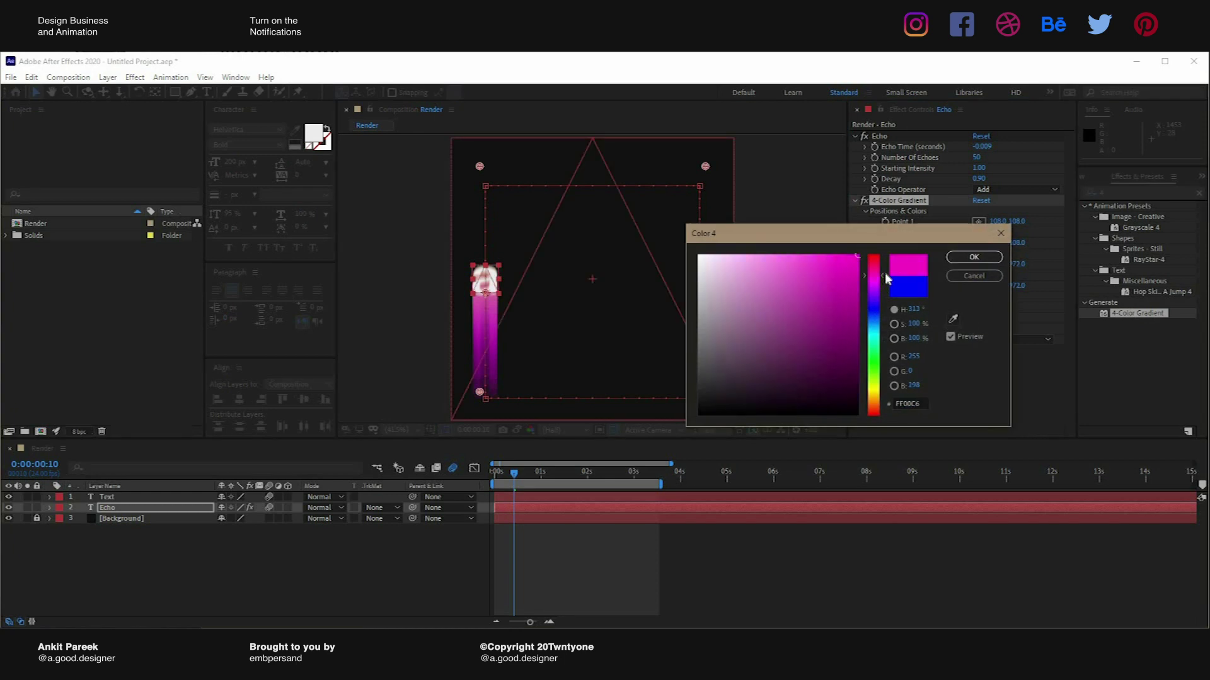
drag(886, 279, 885, 275)
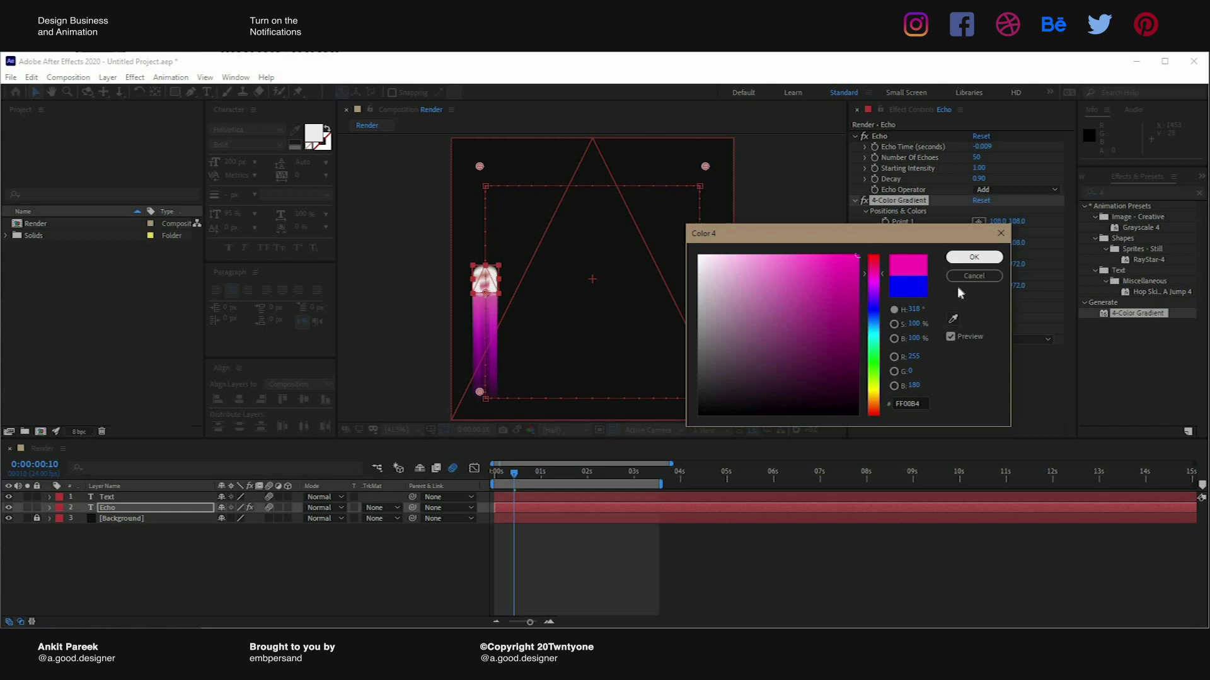
click(973, 258)
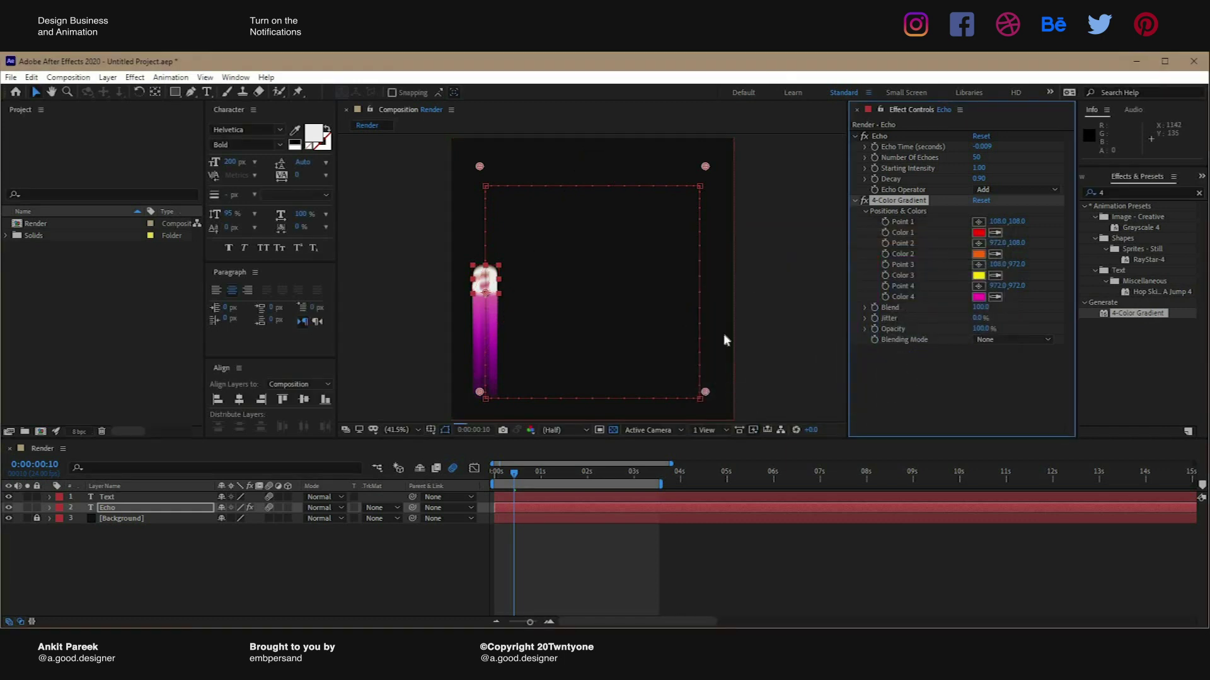
Deselect the Echo layer and scrub the playhead to 0:00:01:04
click(701, 388)
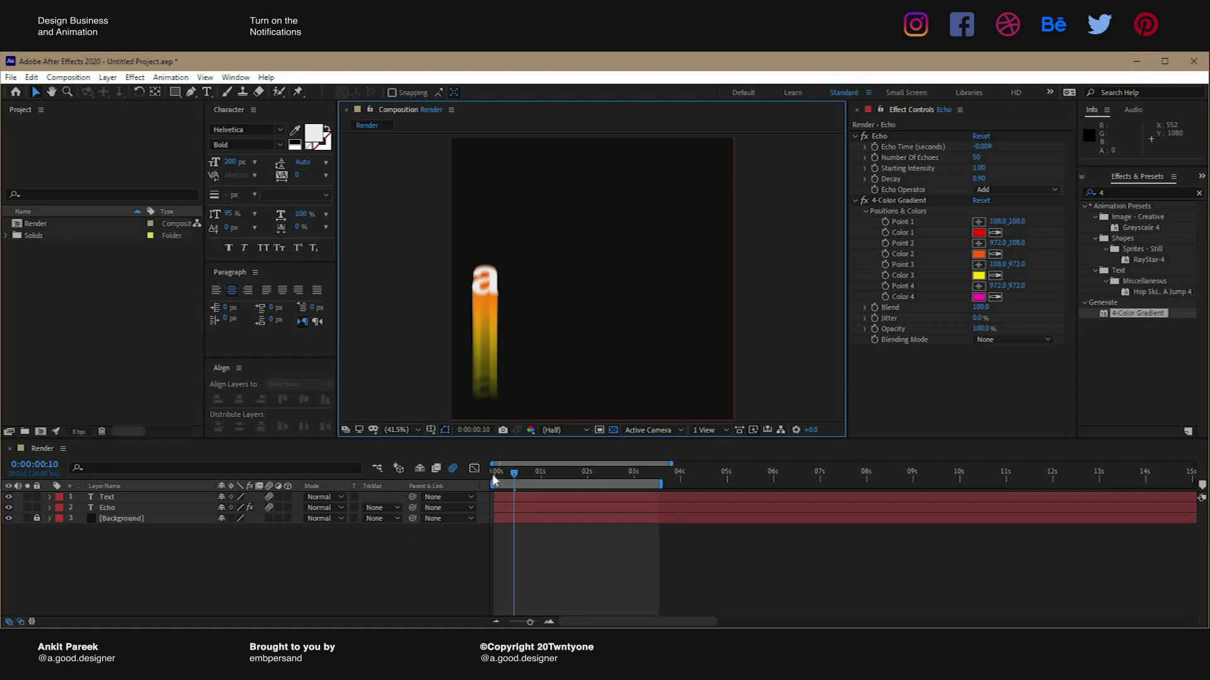
click(535, 473)
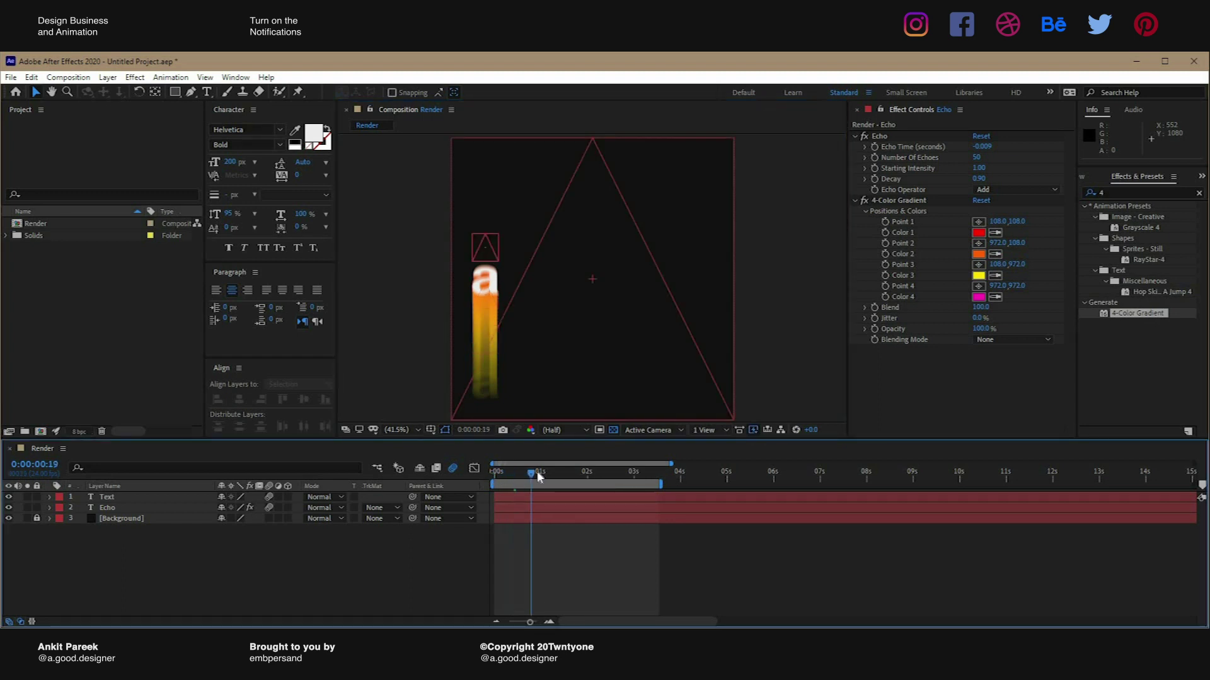
click(537, 473)
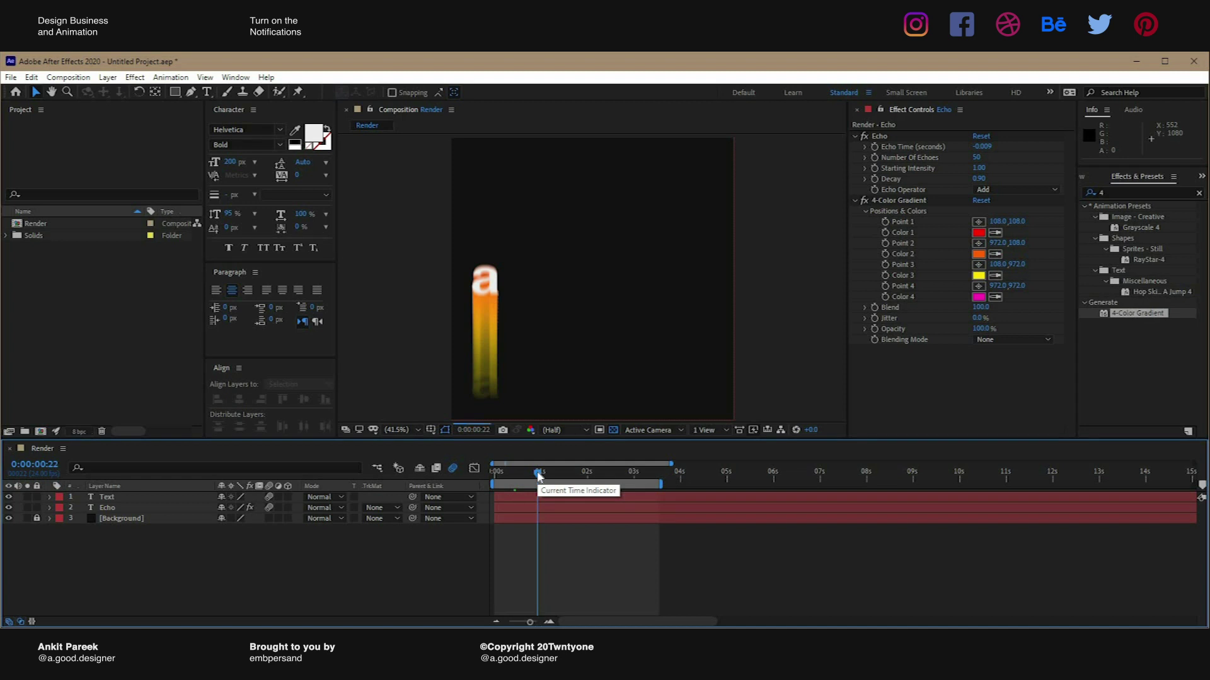
drag(538, 474, 549, 472)
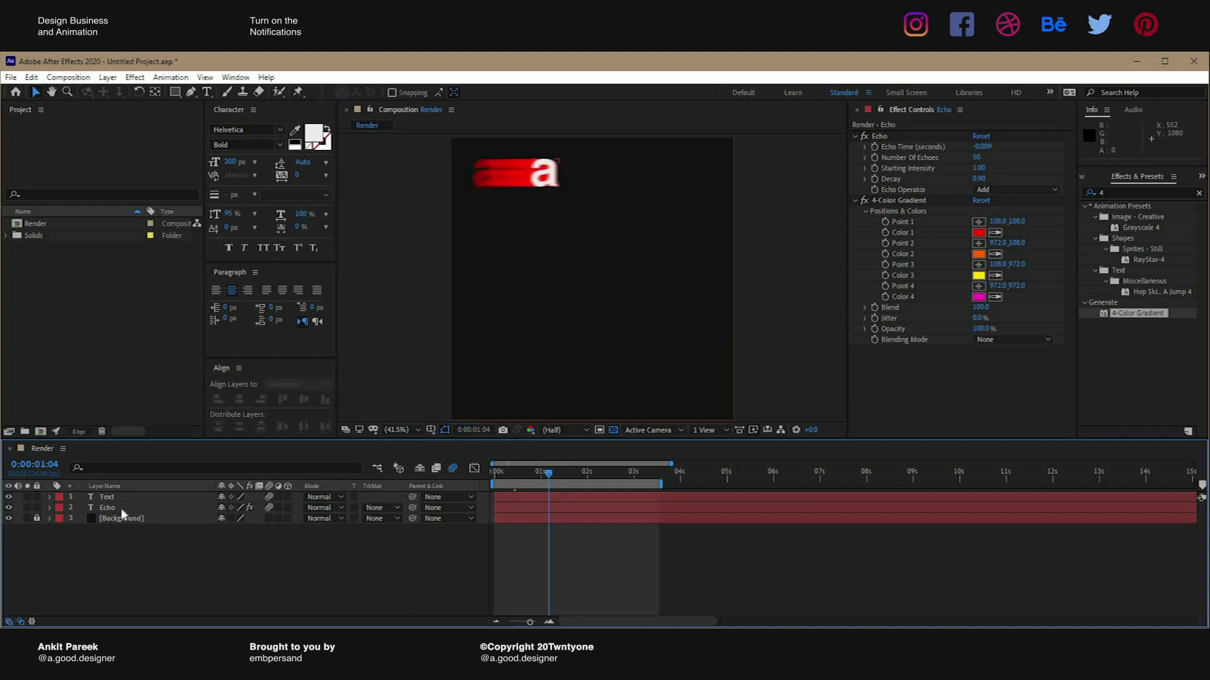
Select the Text layer and apply the Glow effect found by searching 'glow'
key(KP_1)
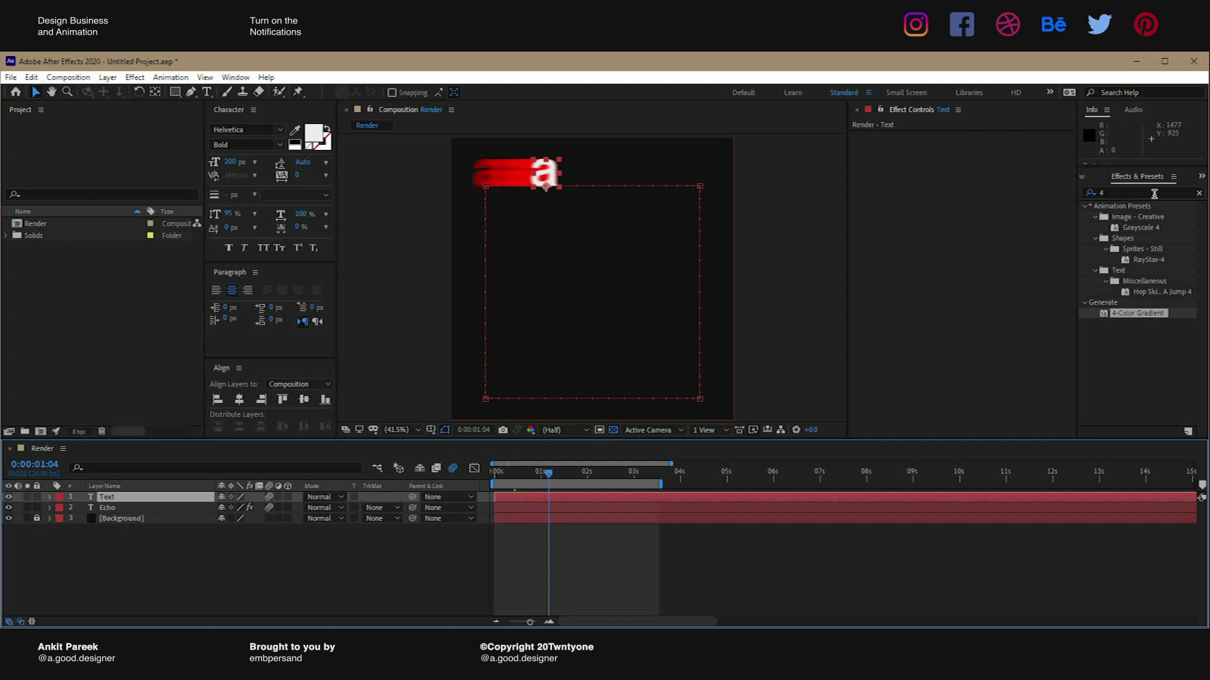
key(ctrl+5)
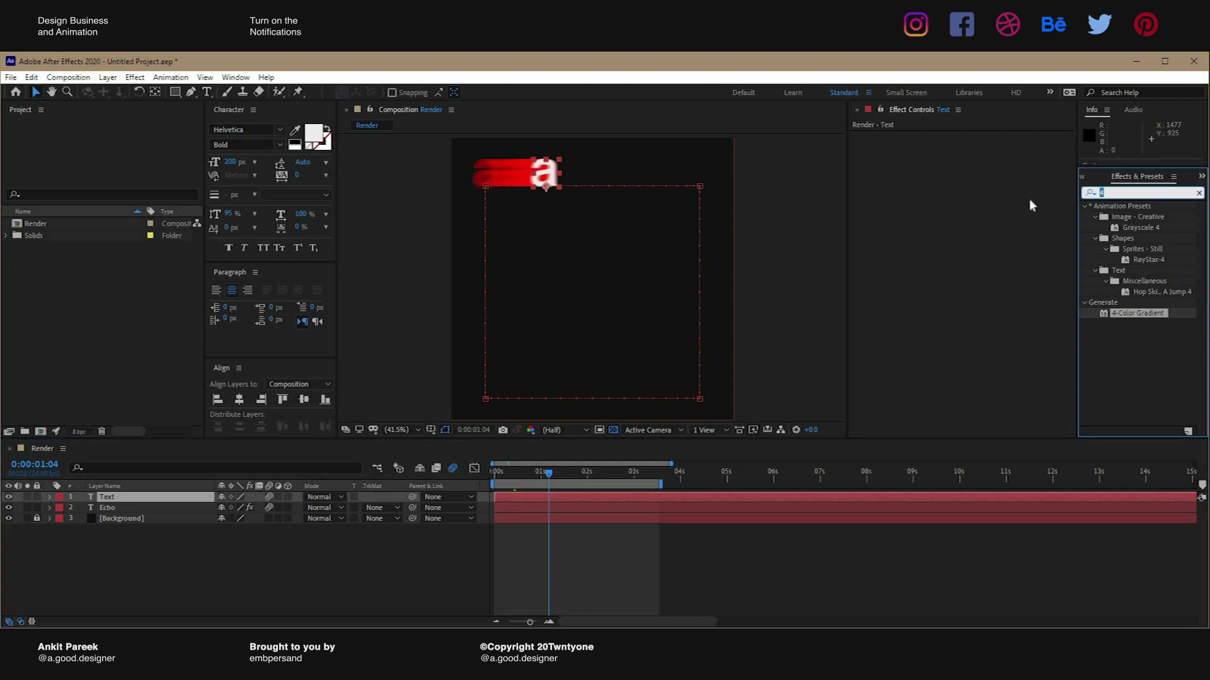
text(glow)
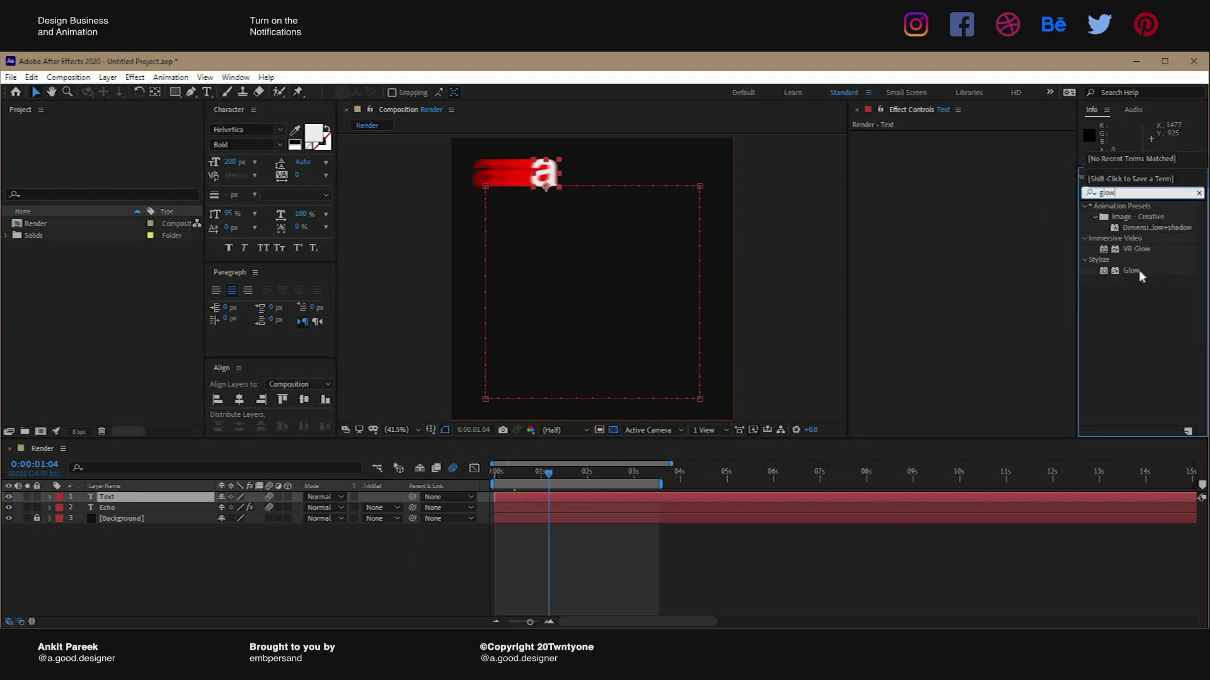
drag(1139, 270, 930, 333)
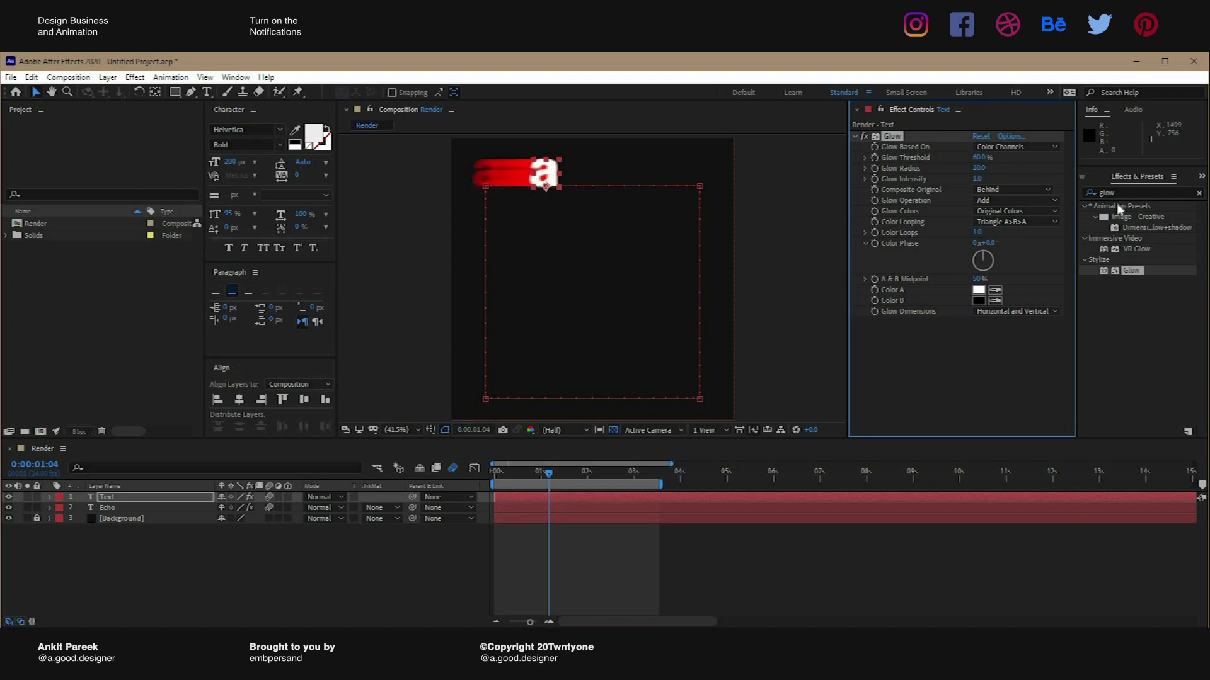
Set Glow Radius to 50 and deselect the Text layer
click(979, 168)
text(50)
key(Return)
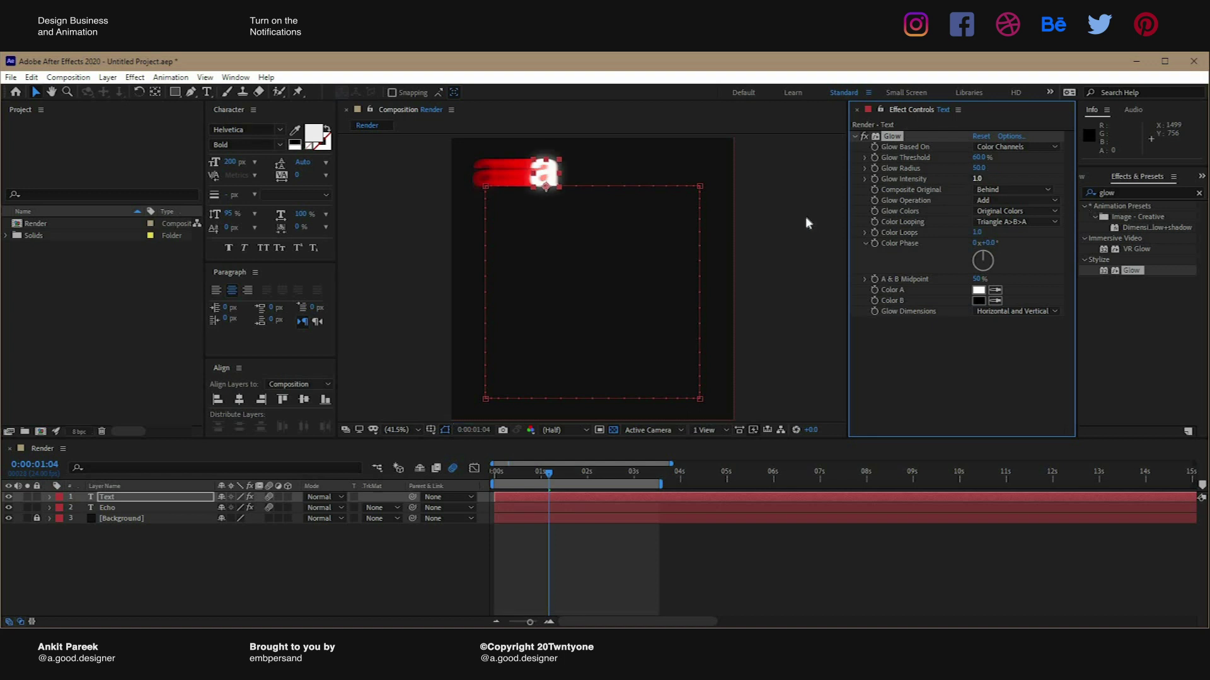
click(792, 241)
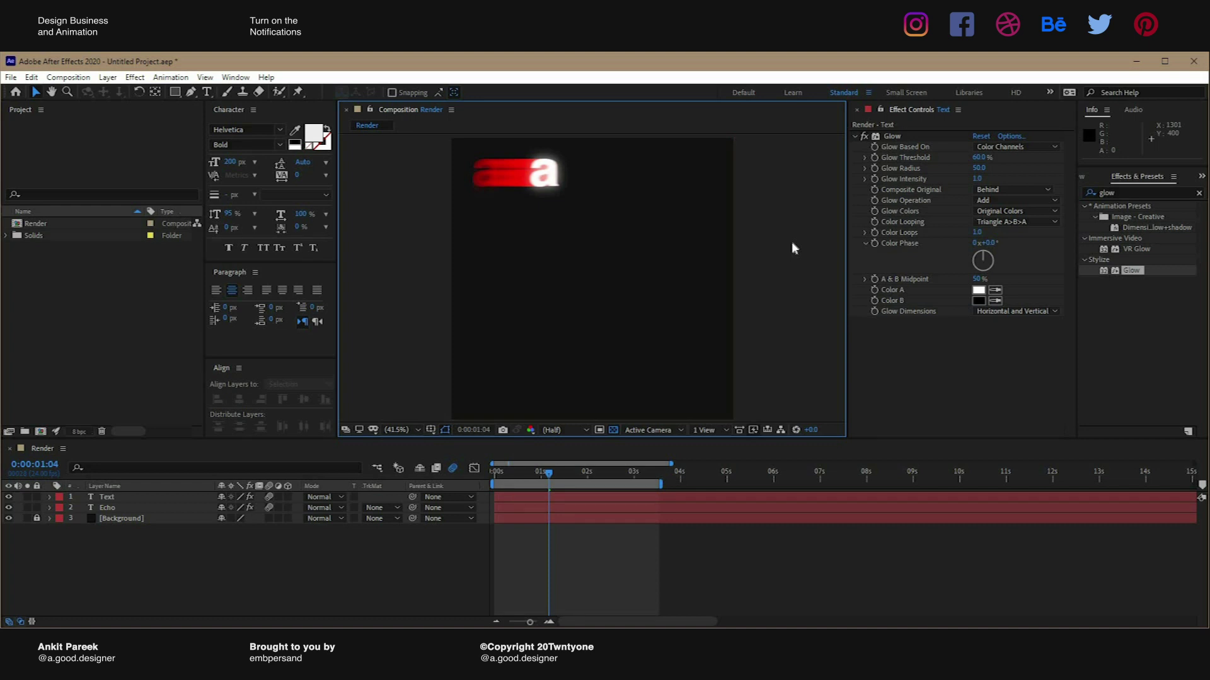
Start a preview of the Render composition to watch the glowing 'a' and its gradient trail
key(space)
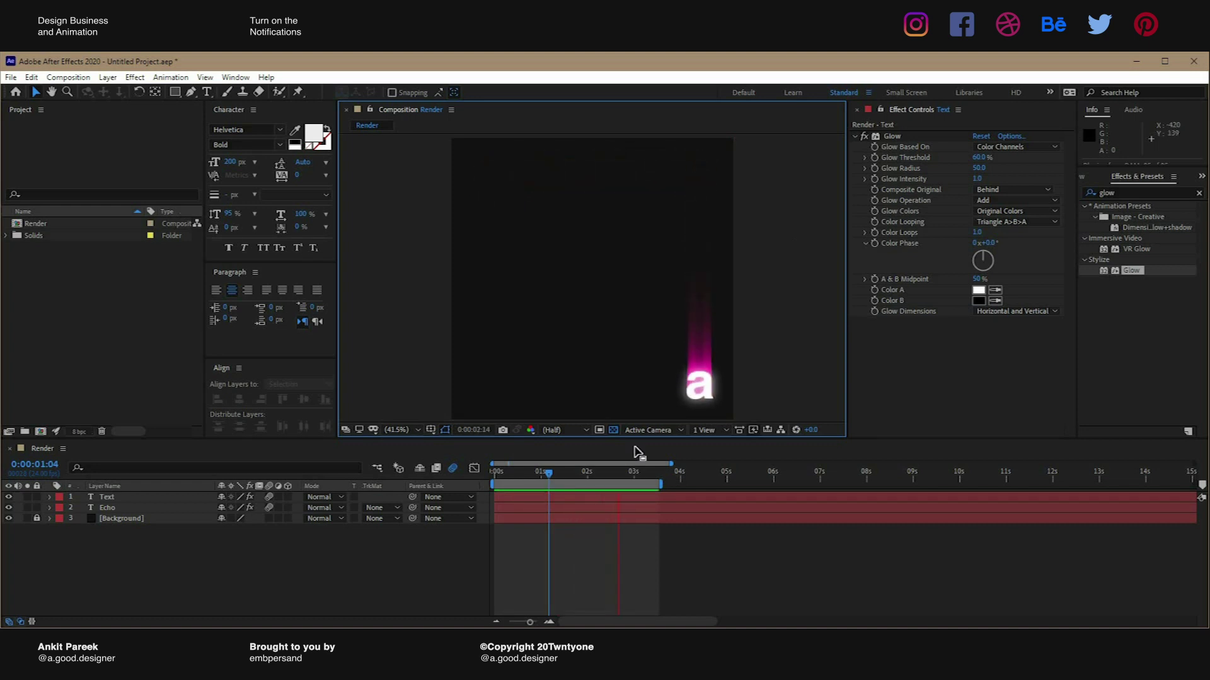